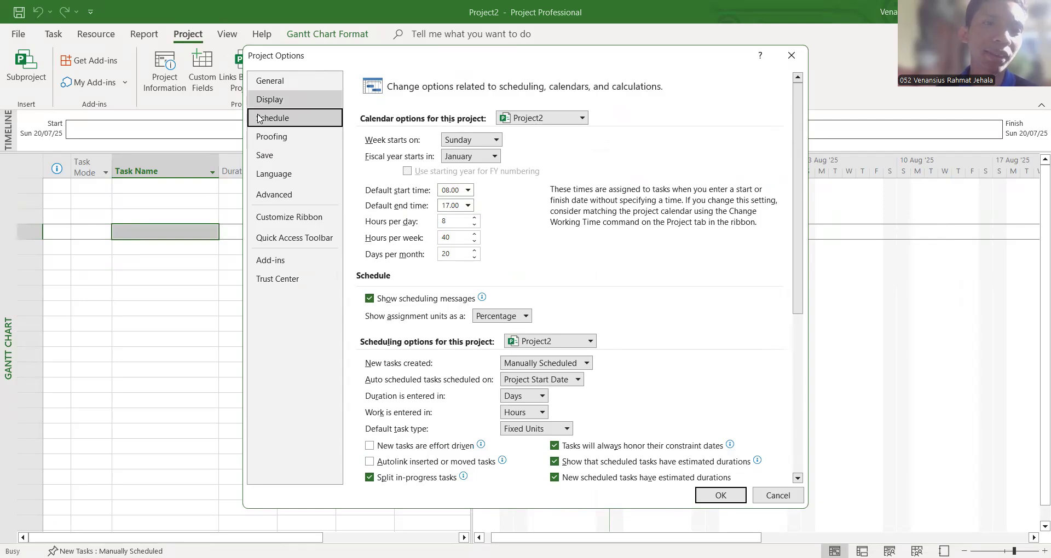
# - Review the general project options and the Project Information settings, accepting both dialogs
pyautogui.click(270, 99)
pyautogui.click(257, 85)
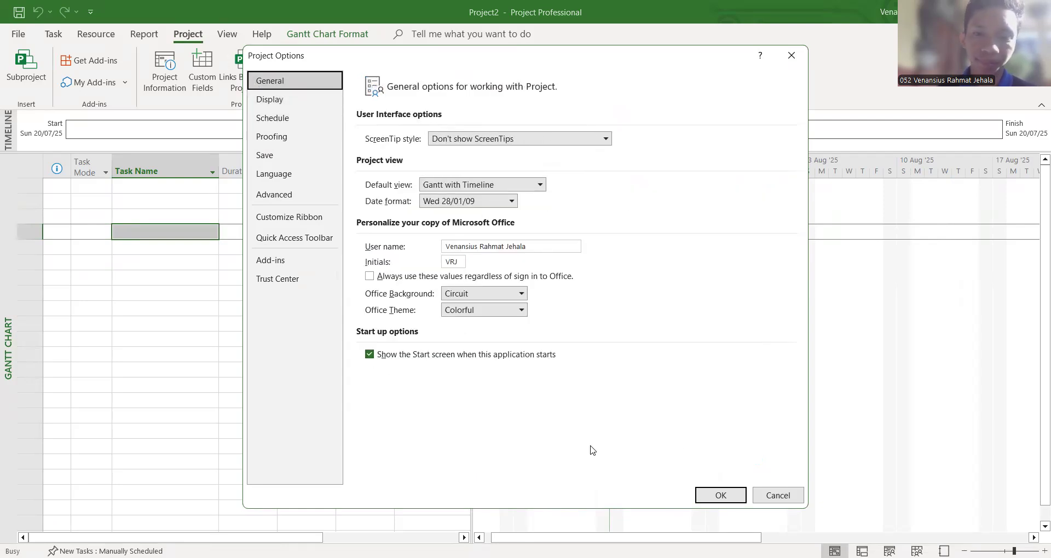
pyautogui.click(716, 495)
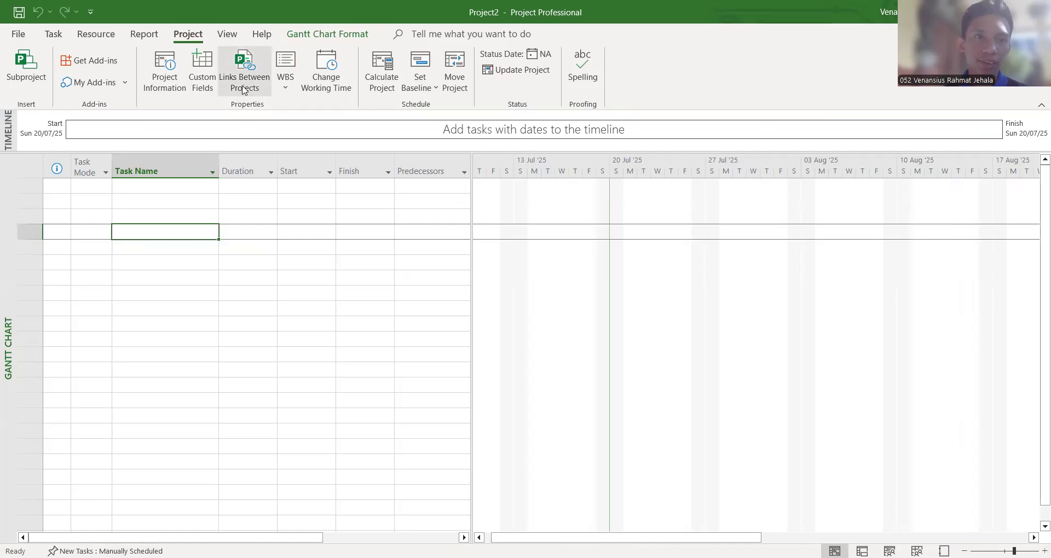
pyautogui.click(164, 83)
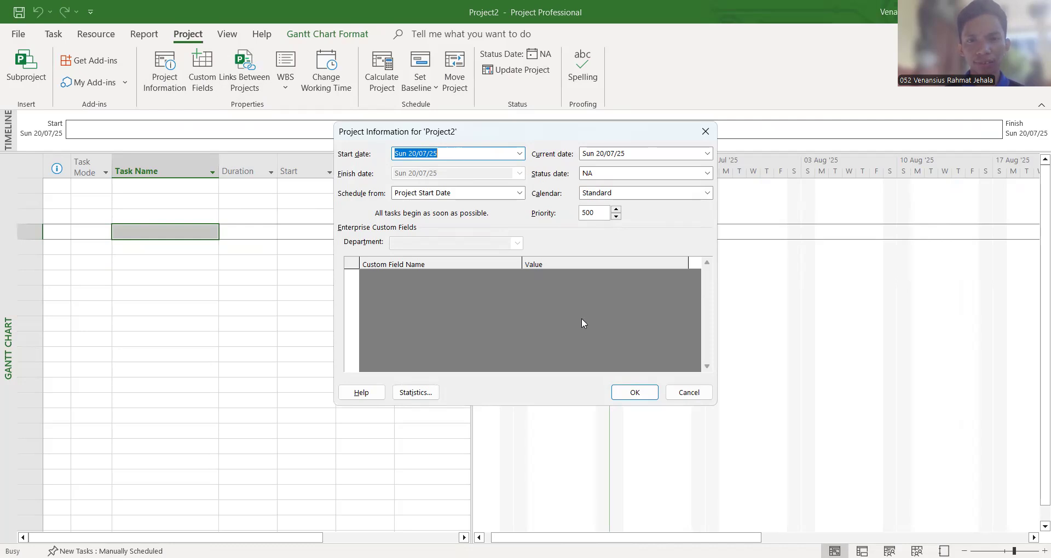
pyautogui.click(630, 395)
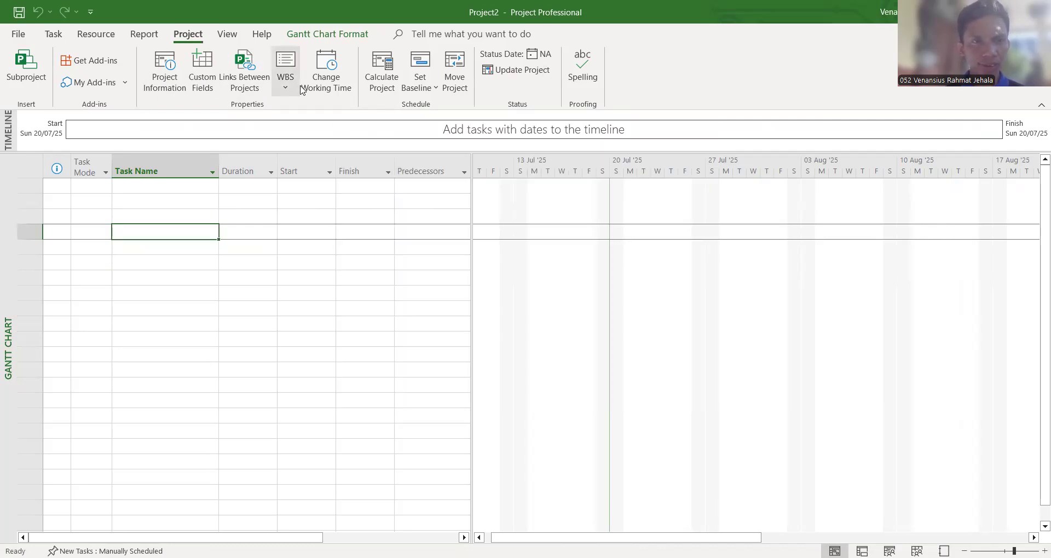
# - In the Standard calendar's default work week, switch Saturday to specific working times
pyautogui.click(322, 89)
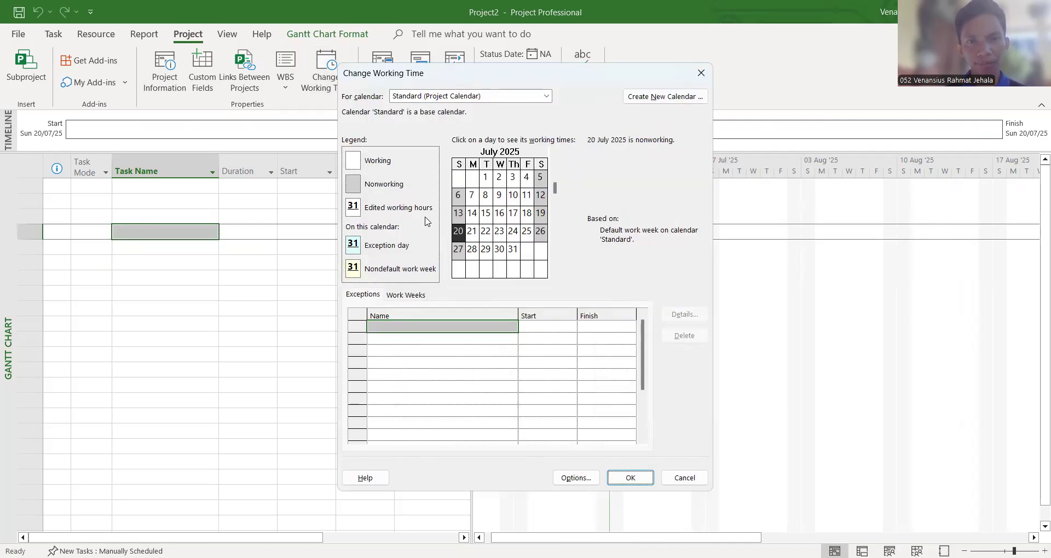
pyautogui.click(412, 296)
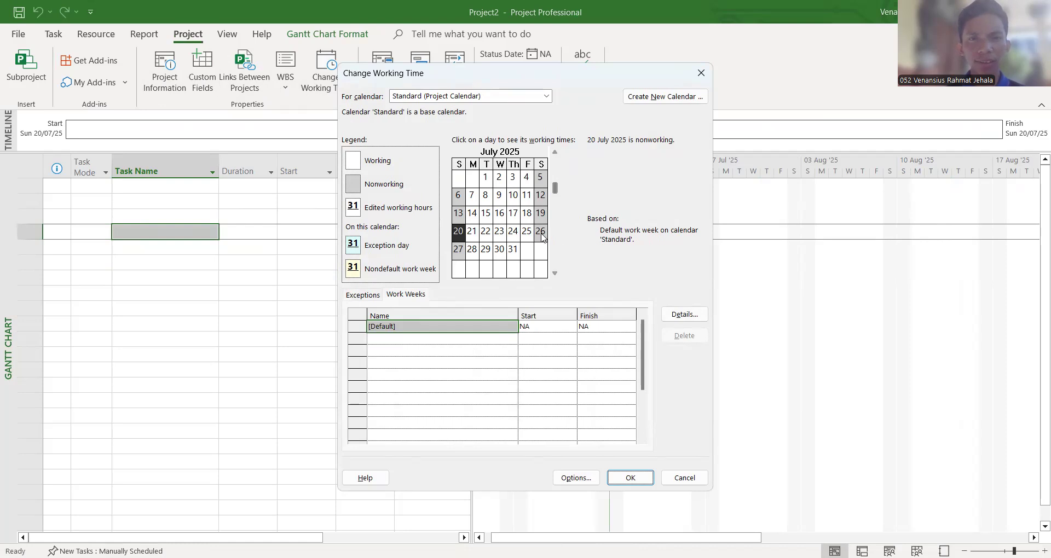
pyautogui.click(695, 315)
pyautogui.click(461, 300)
pyautogui.click(506, 254)
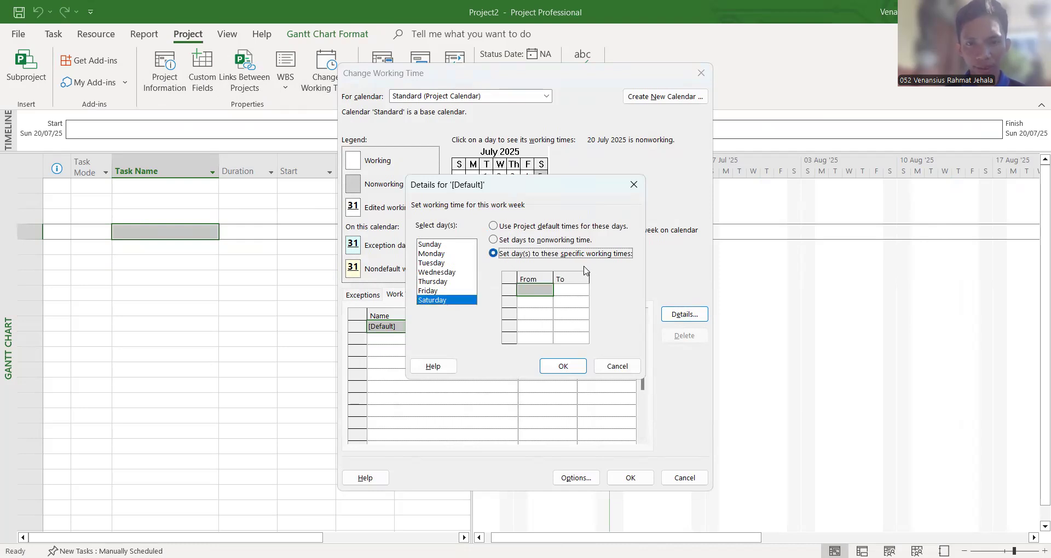
# - Set Saturday's working times to 08.00–12.00 and 13.00–17.00, and confirm the work week details
pyautogui.click(537, 293)
pyautogui.write('8')
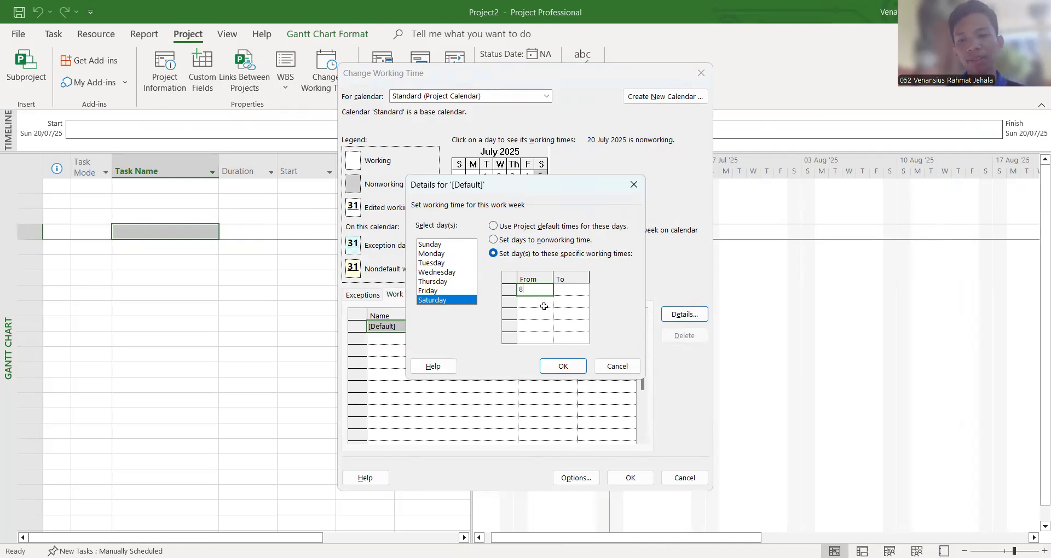
pyautogui.click(562, 291)
pyautogui.write('12')
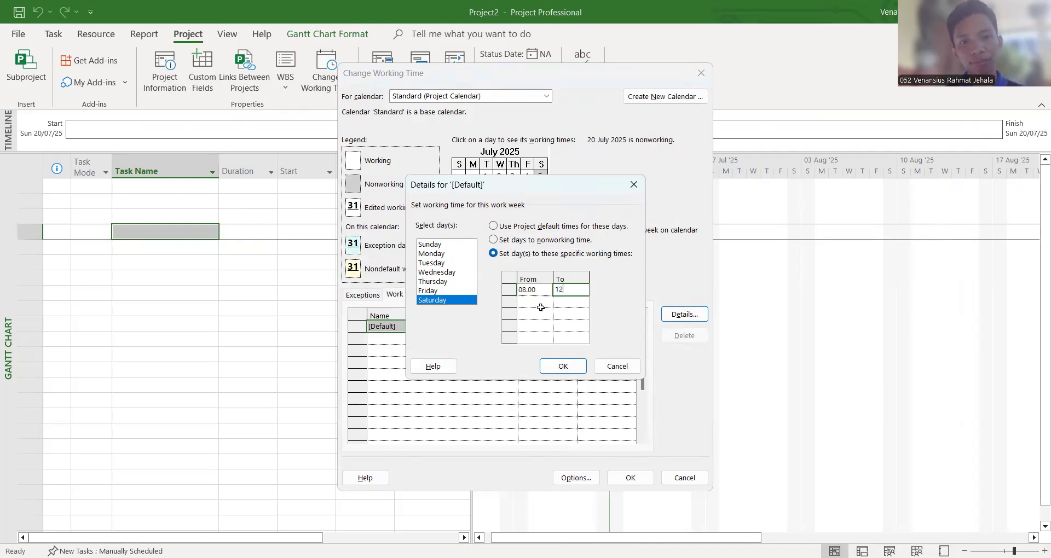
pyautogui.click(540, 301)
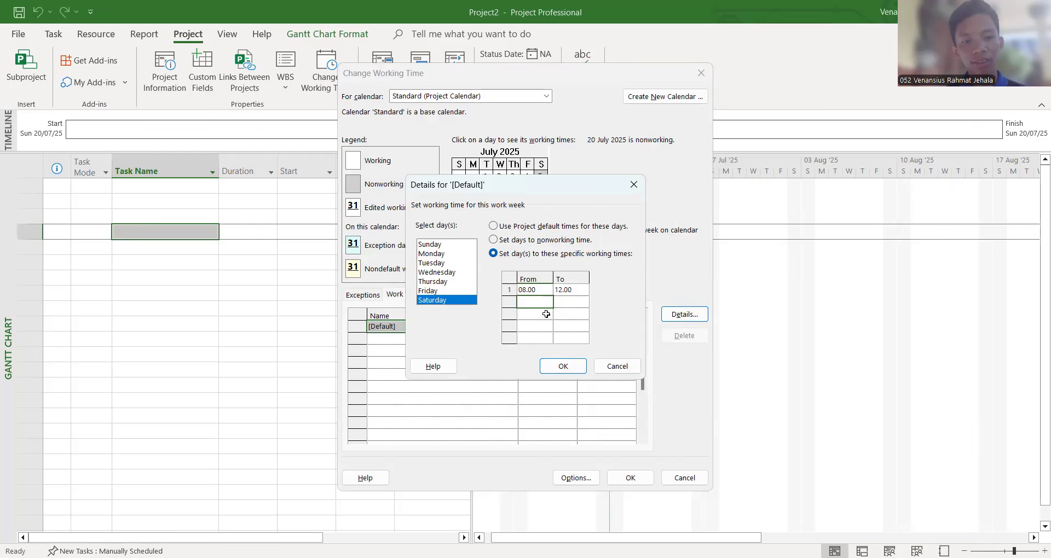
pyautogui.write('13')
pyautogui.click(568, 302)
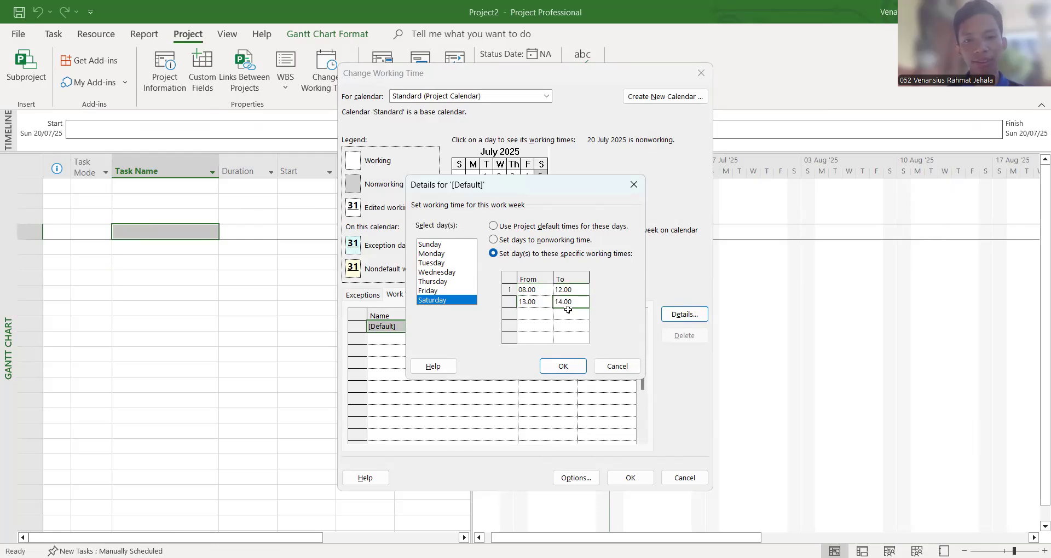
pyautogui.write('1')
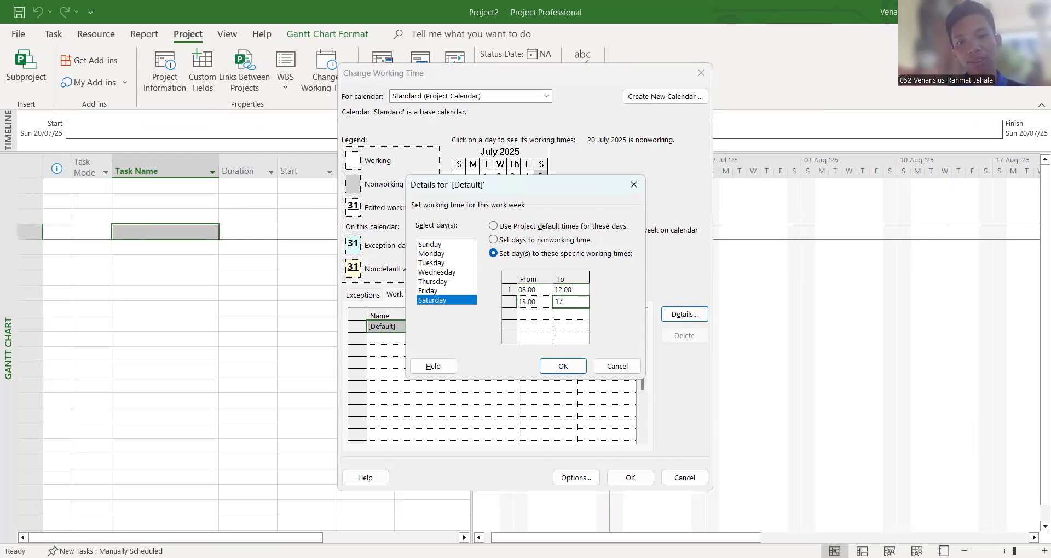
pyautogui.write('7')
pyautogui.click(548, 316)
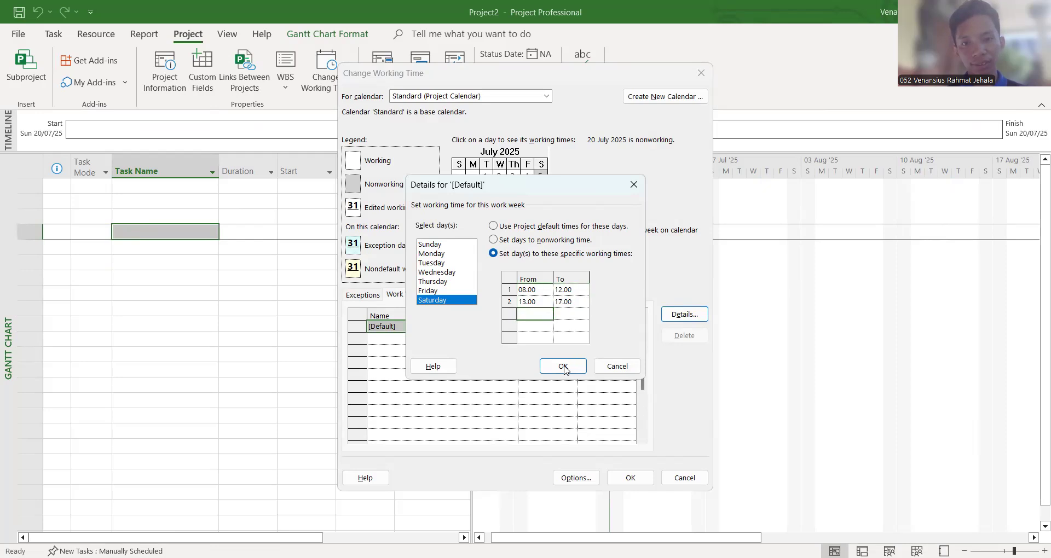
pyautogui.press('Return')
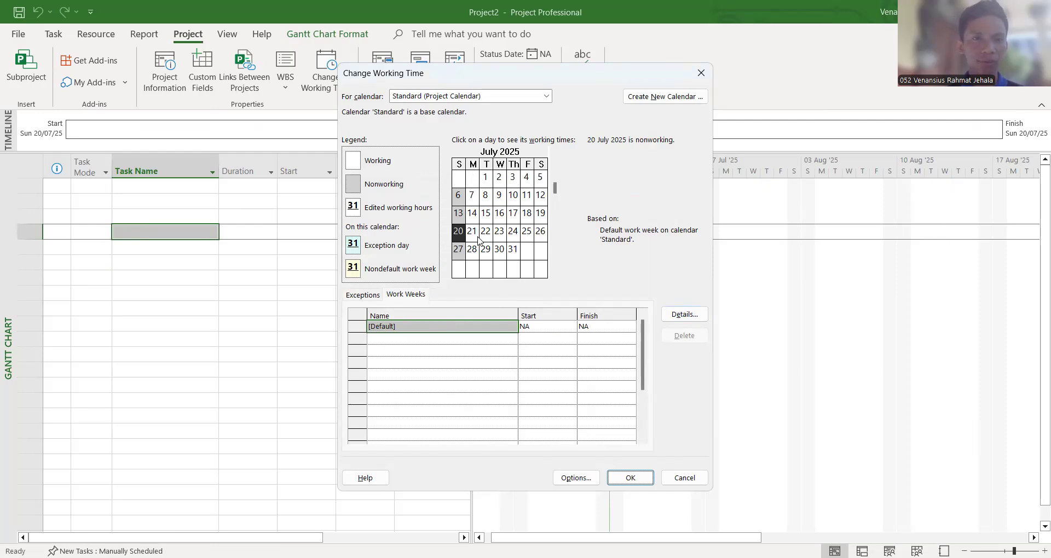
# - Add a calendar exception named Hari Kemerdekaan on 17 August 2025
pyautogui.click(370, 295)
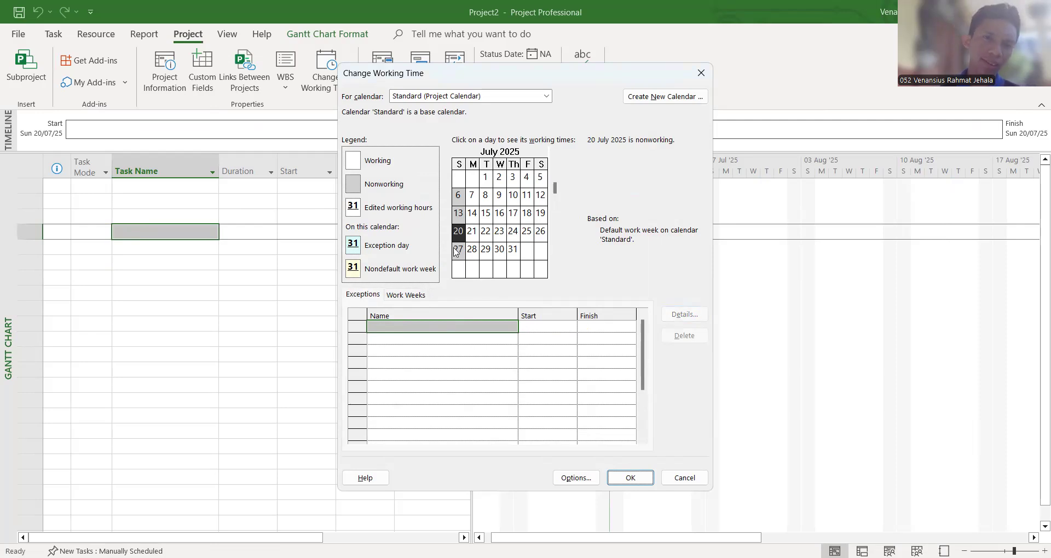
pyautogui.click(554, 274)
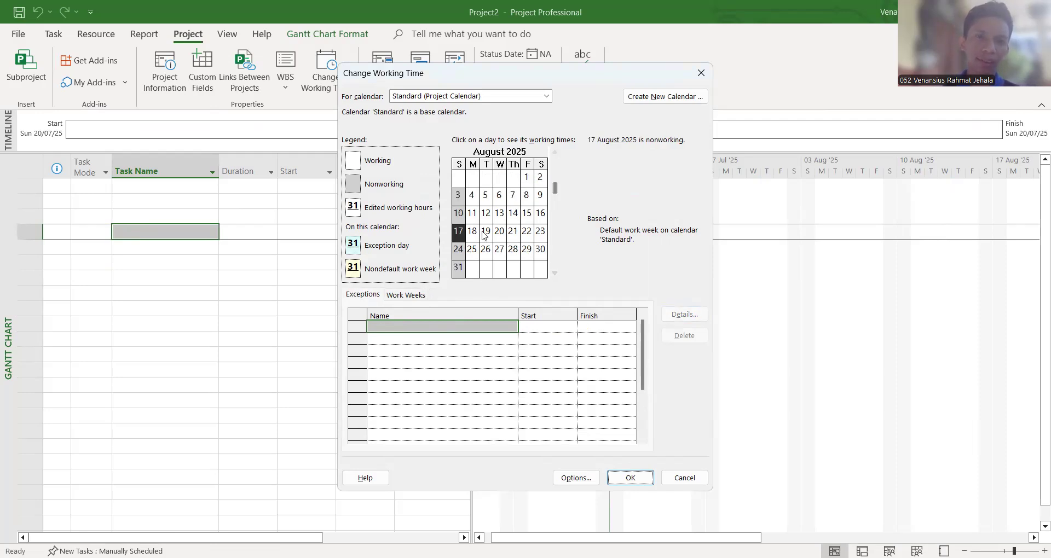
pyautogui.click(461, 236)
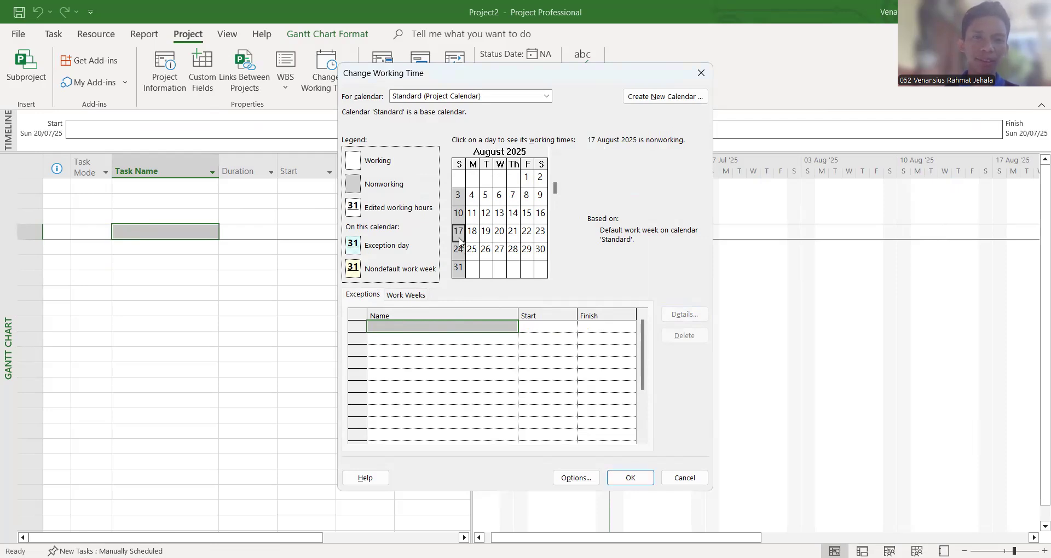
pyautogui.click(456, 328)
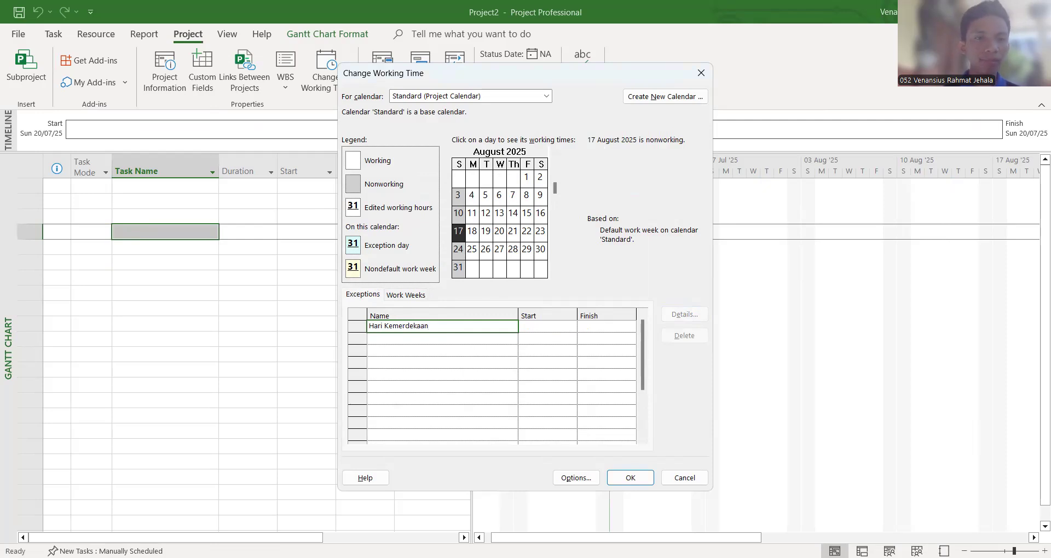
pyautogui.click(469, 349)
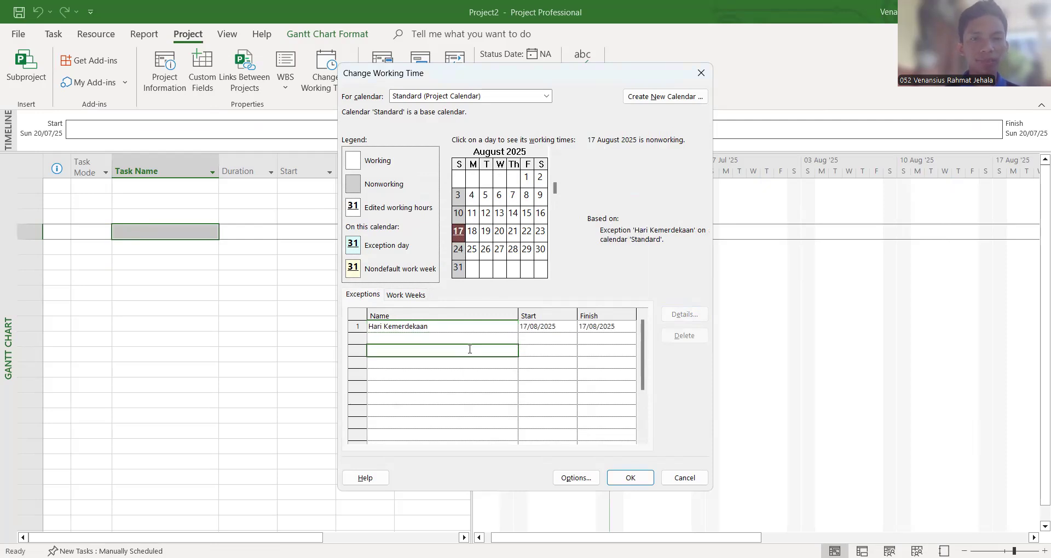
# - Add a calendar exception named Hari Maulid Nabi Muhammad on 5 September 2025 and accept the working time changes
pyautogui.click(555, 273)
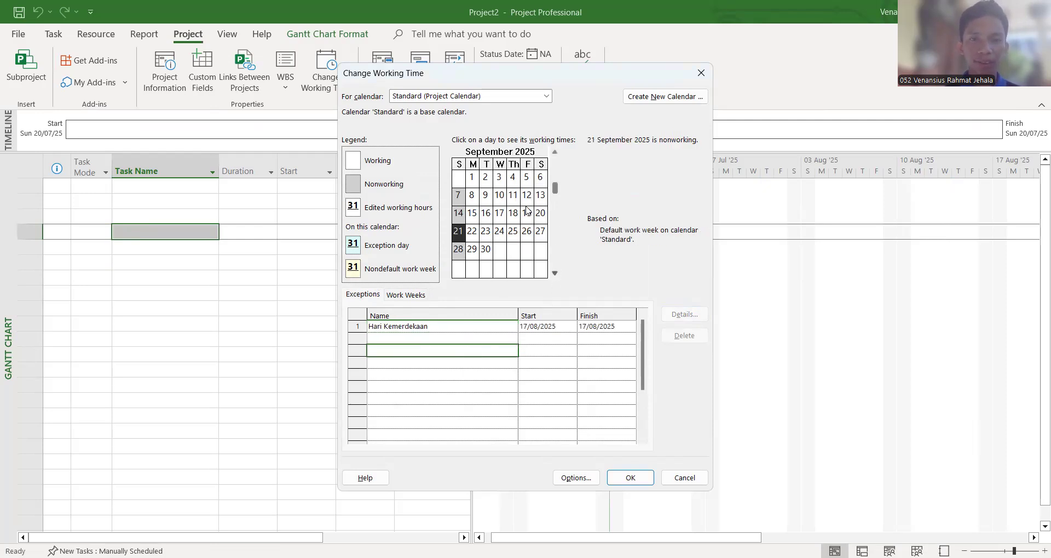
pyautogui.click(526, 178)
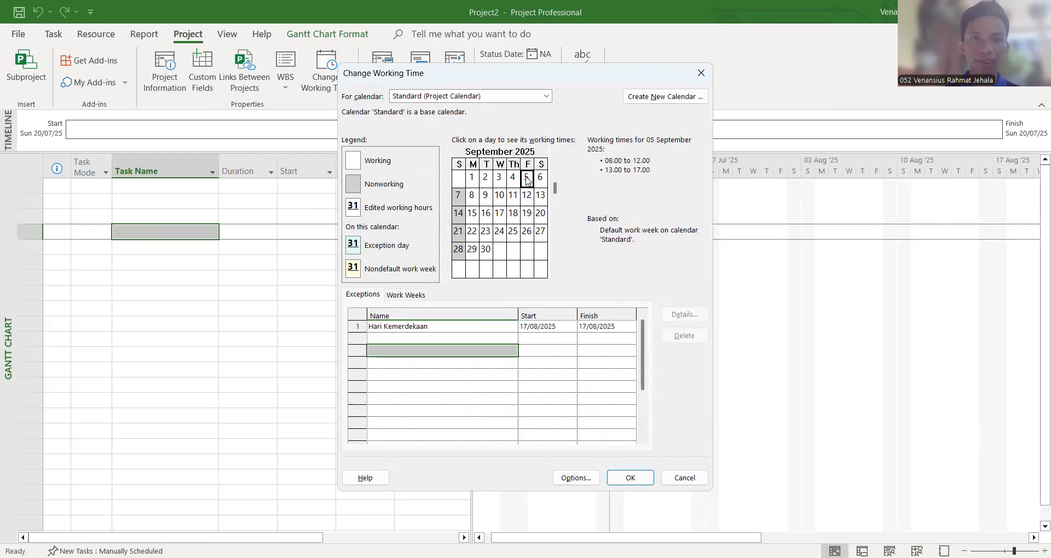
pyautogui.click(411, 339)
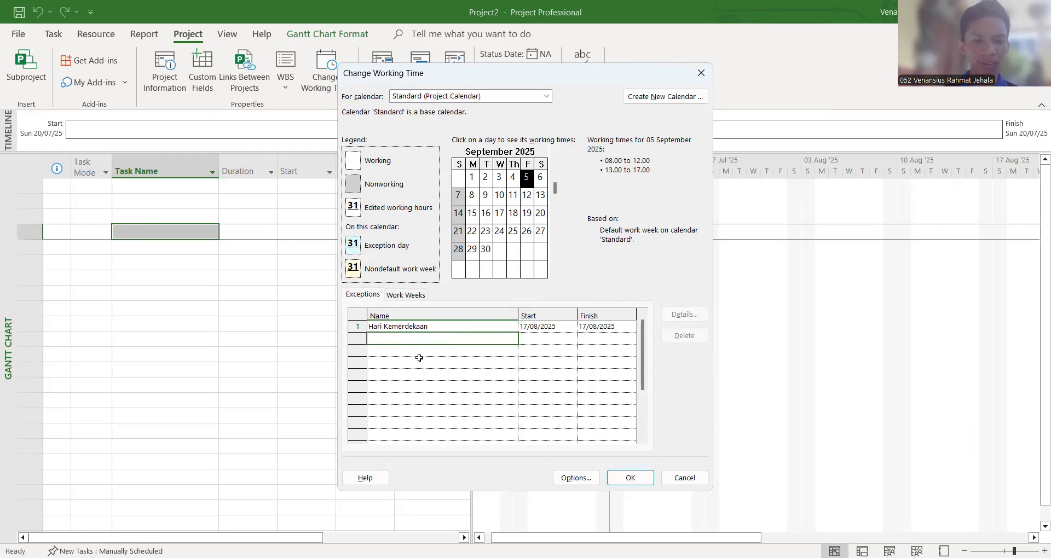
pyautogui.write('Hari Maulid Nabi Muhammad')
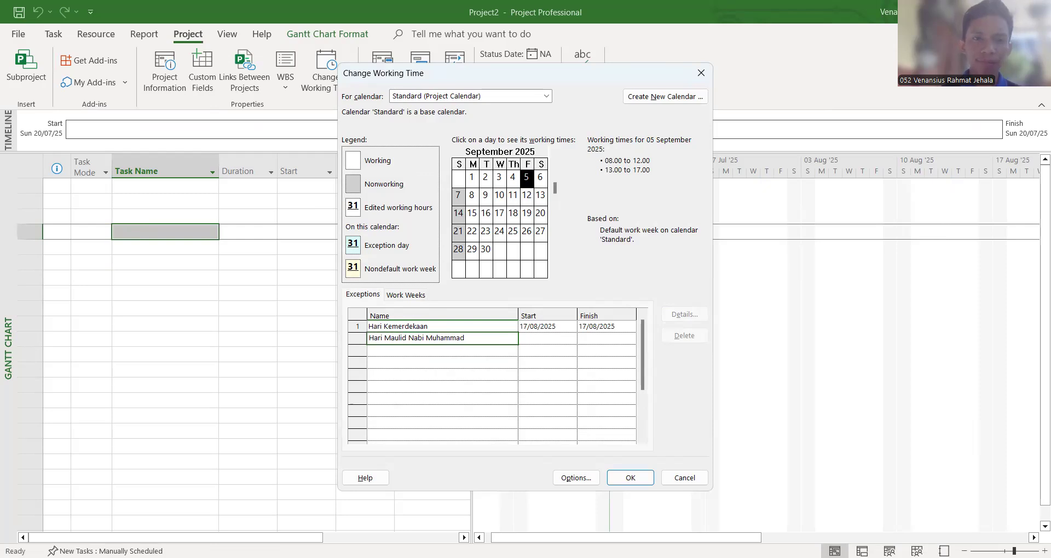
pyautogui.click(485, 373)
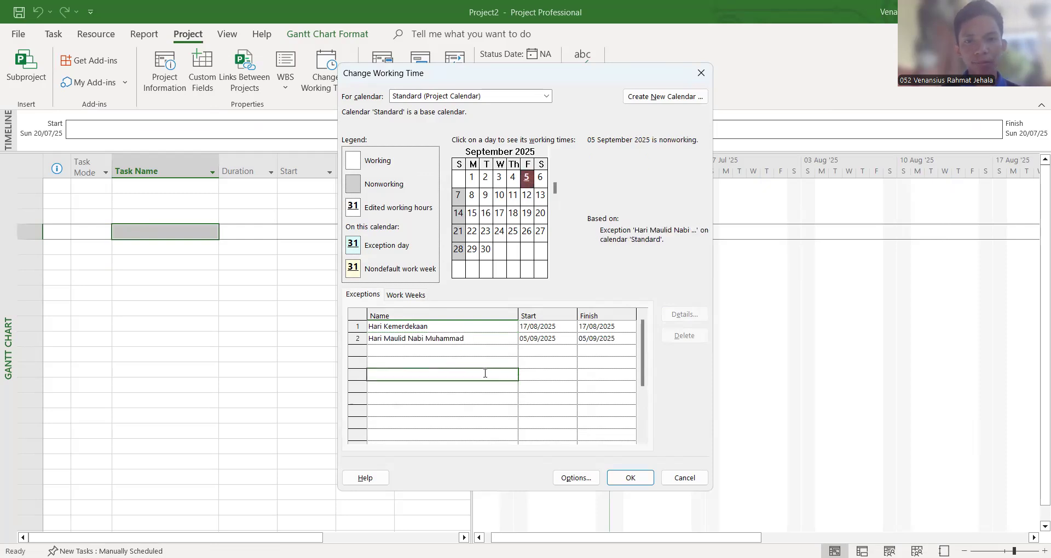
pyautogui.click(624, 479)
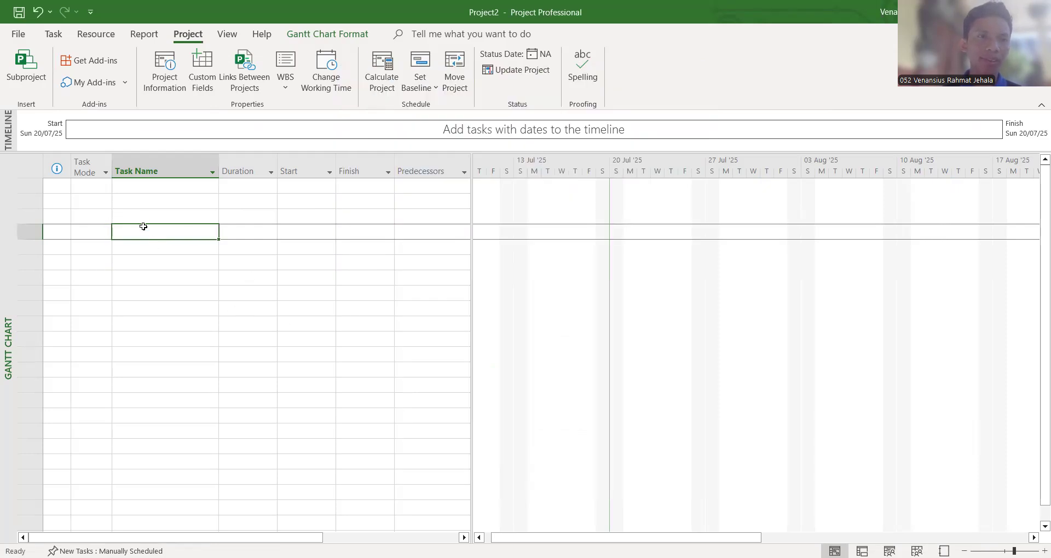
pyautogui.click(153, 189)
pyautogui.click(158, 218)
pyautogui.click(160, 188)
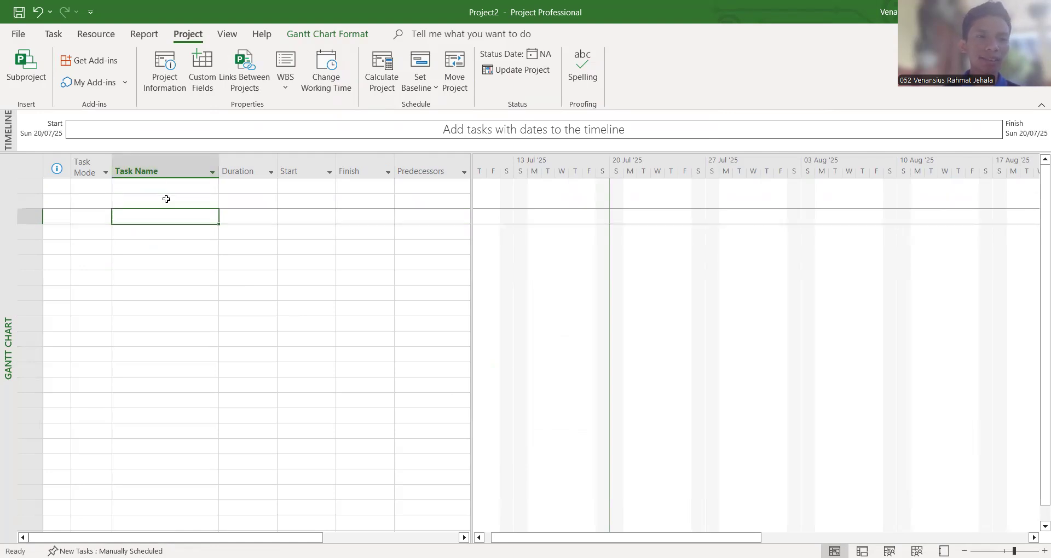
pyautogui.click(165, 171)
pyautogui.click(166, 192)
pyautogui.click(200, 246)
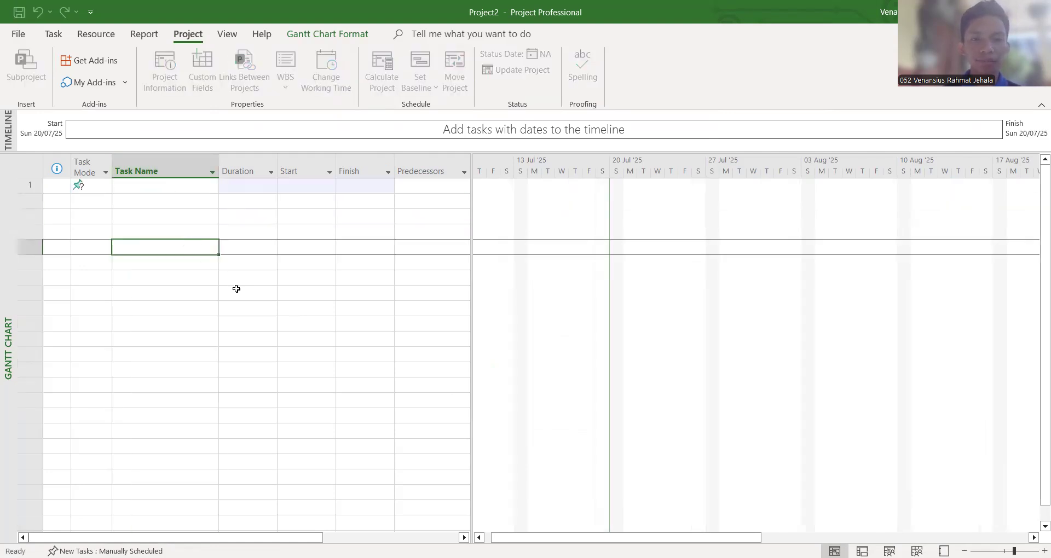
# - Paste the copied worksheet task list as Text Data into the Task Name column, starting at the first row
pyautogui.click(164, 192)
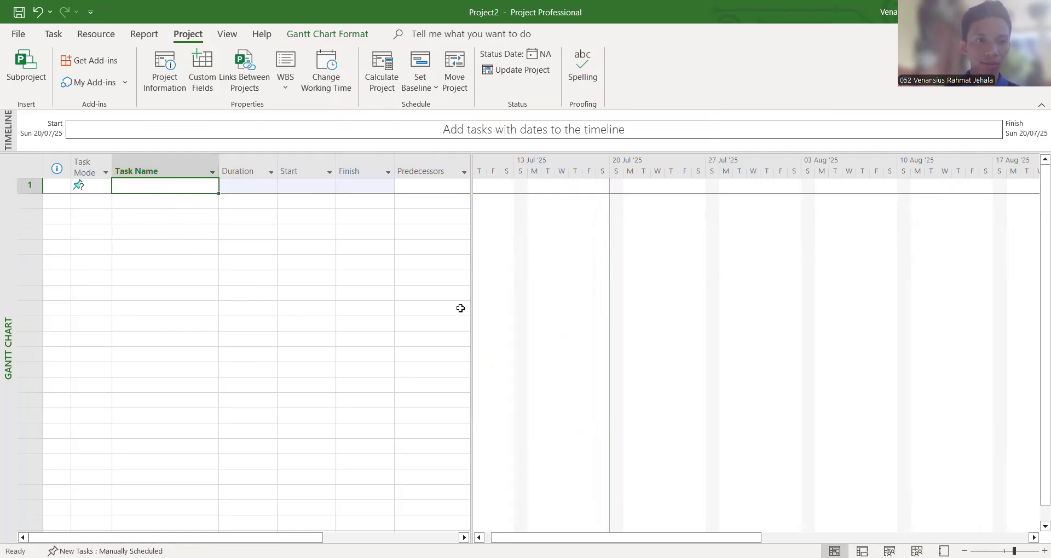
pyautogui.hotkey('ctrl', 's')
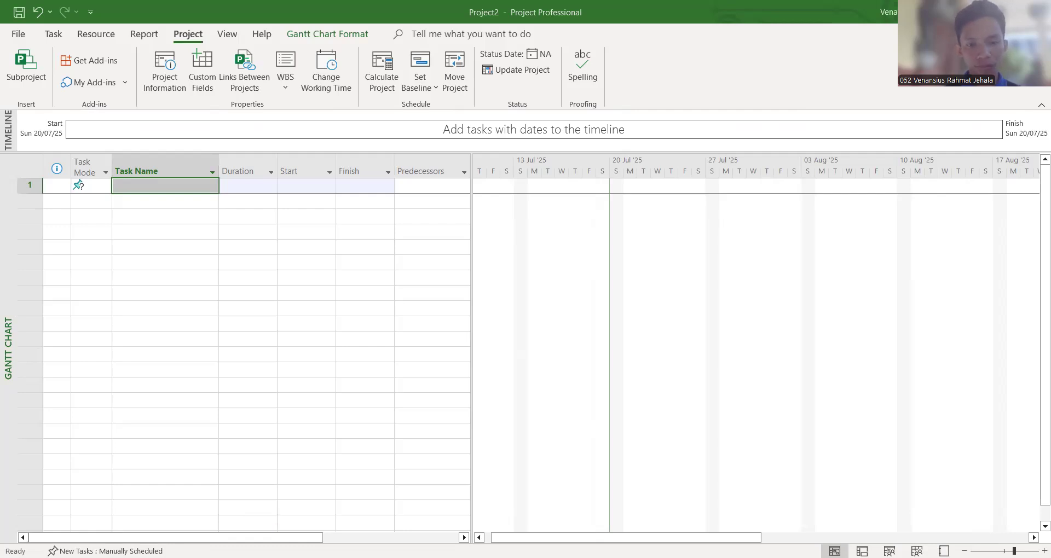
pyautogui.rightClick(163, 185)
pyautogui.click(211, 257)
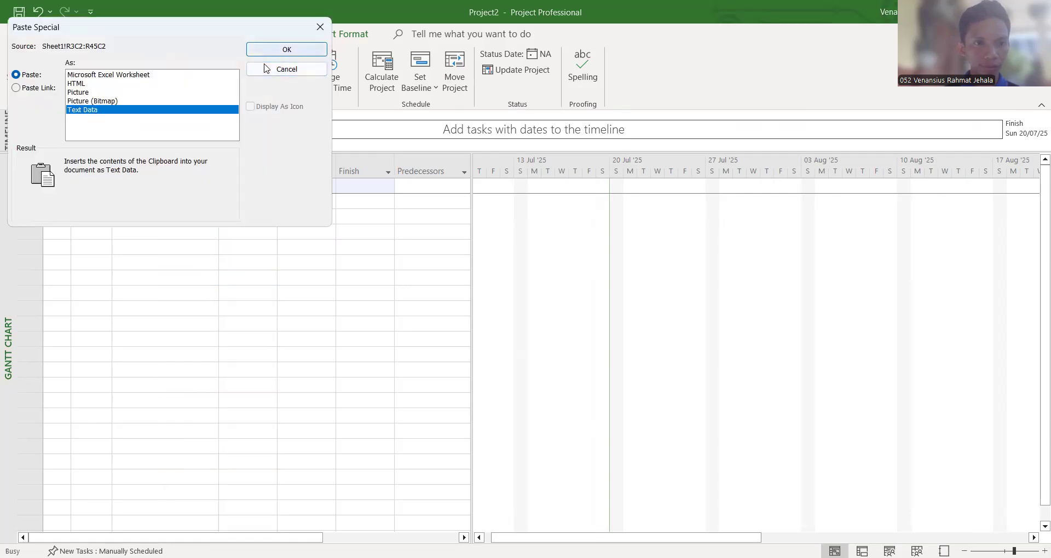
pyautogui.press('Return')
pyautogui.click(198, 288)
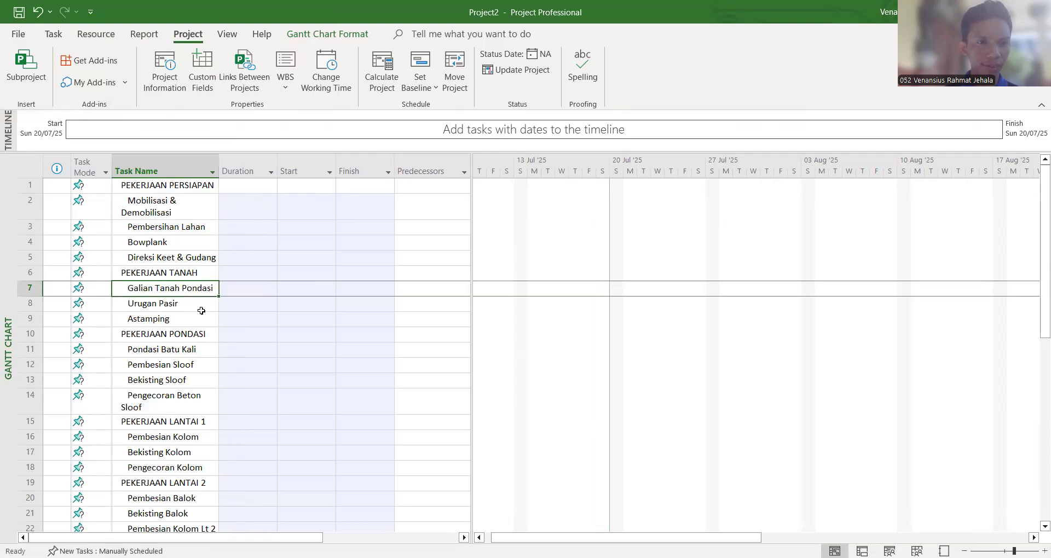
pyautogui.click(165, 209)
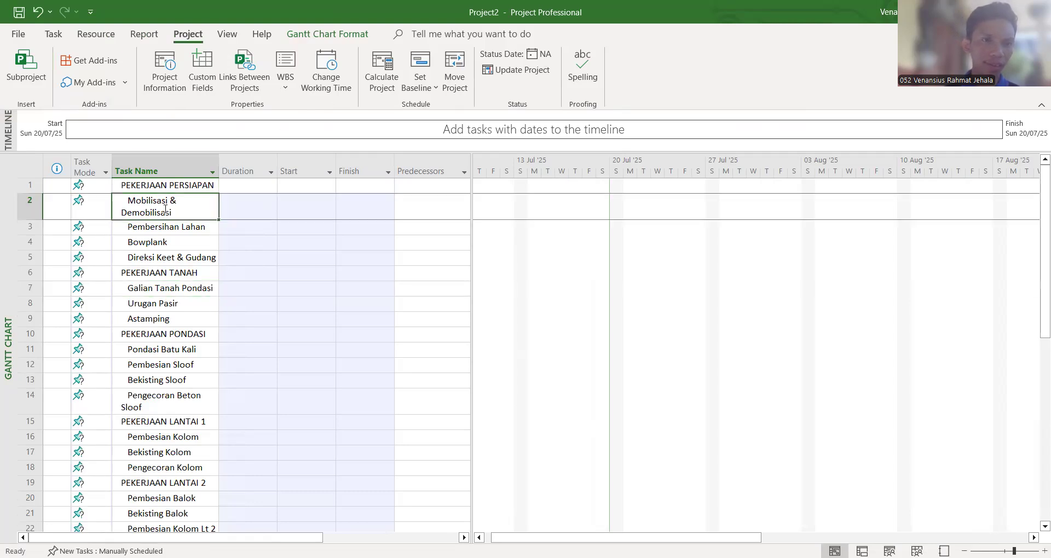
pyautogui.click(179, 252)
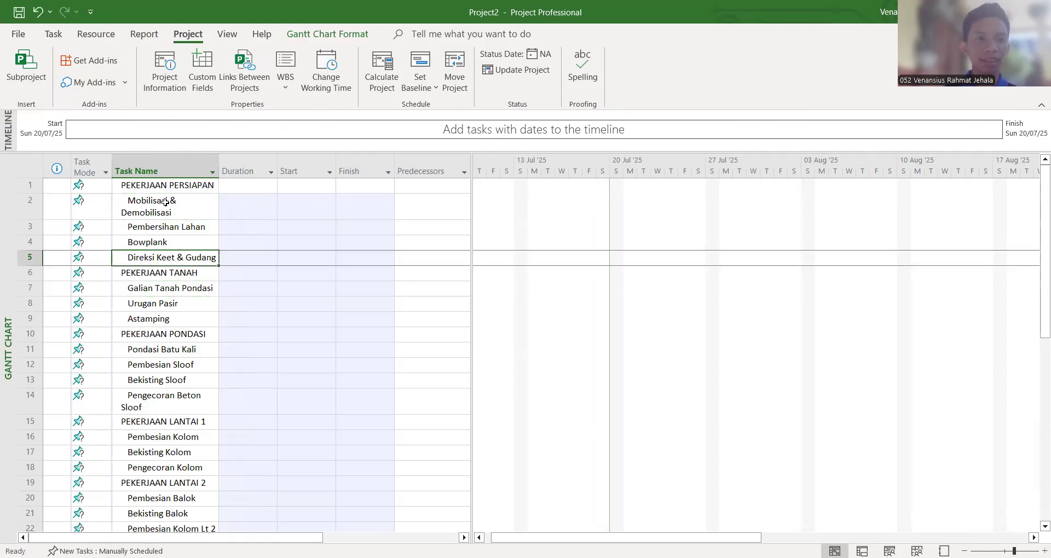
pyautogui.click(165, 202)
pyautogui.click(164, 255)
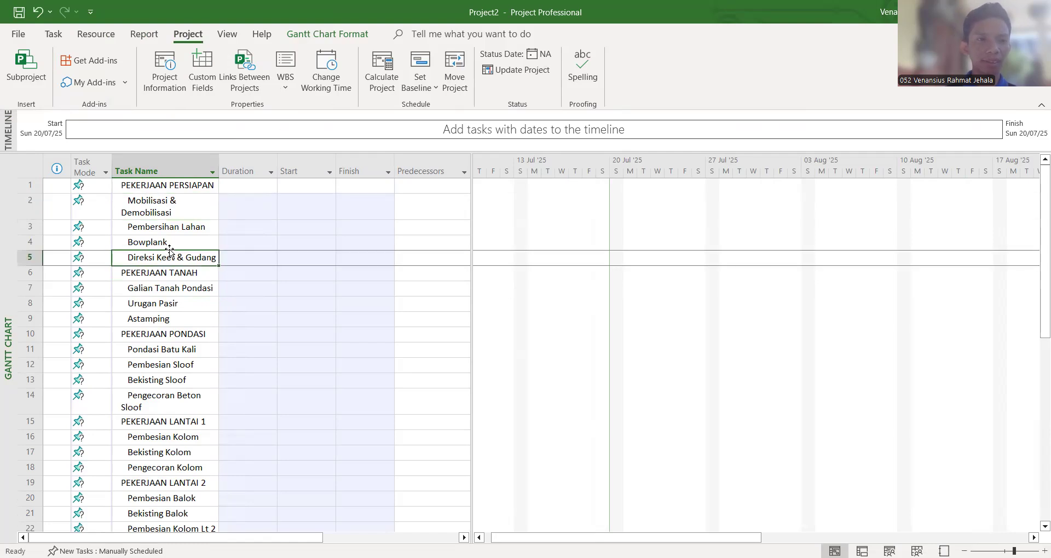
pyautogui.click(170, 201)
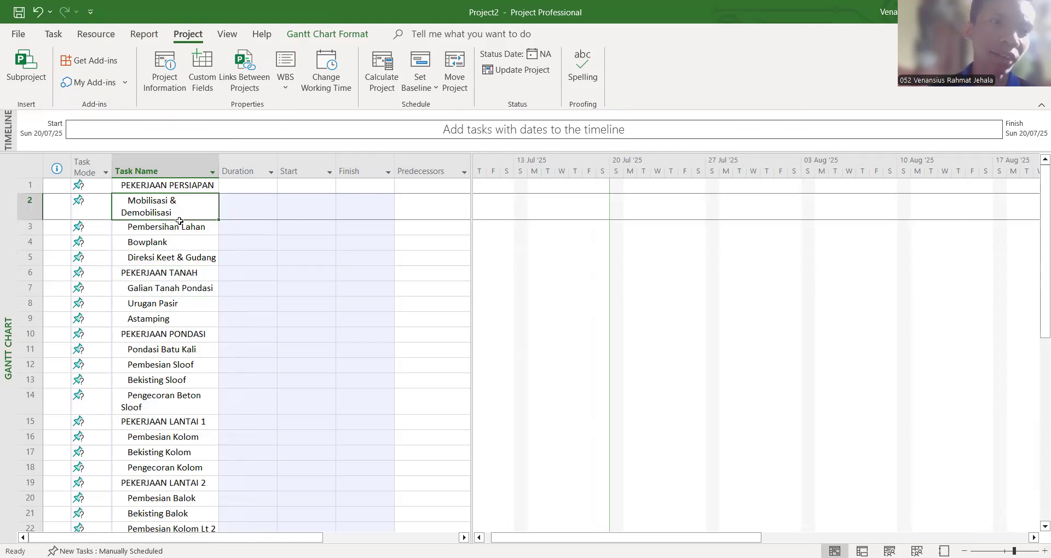
# - Indent tasks 2–5, Mobilisasi & Demobilisasi through Direksi Keet & Gudang, as subtasks of PEKERJAAN PERSIAPAN
pyautogui.click(194, 244)
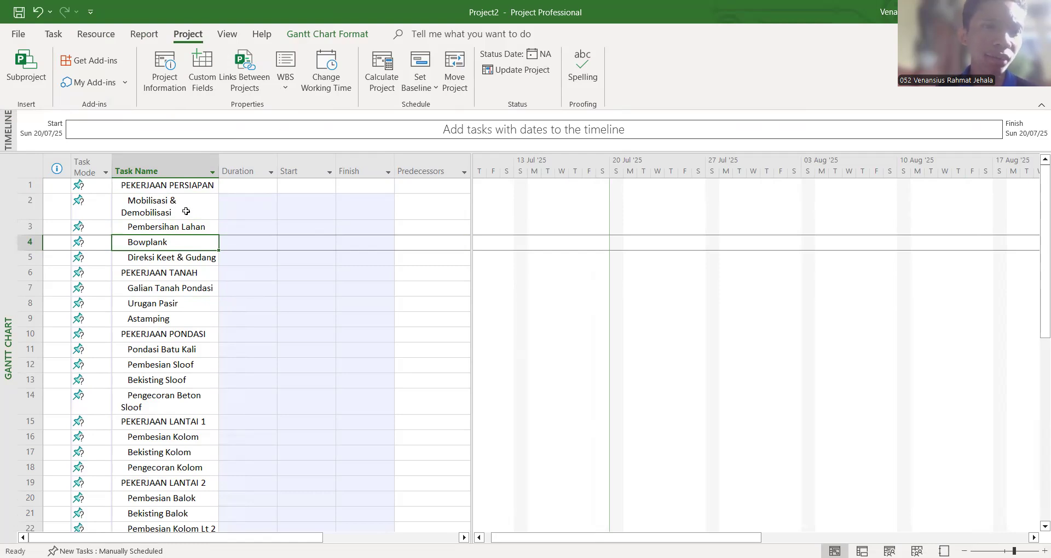
pyautogui.moveTo(187, 206); pyautogui.dragTo(177, 256)
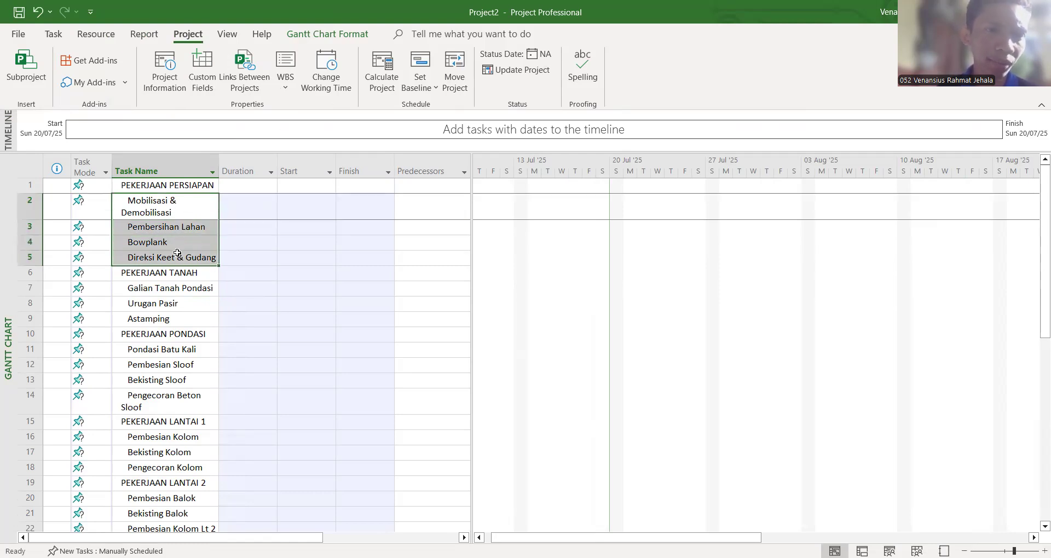
pyautogui.click(55, 35)
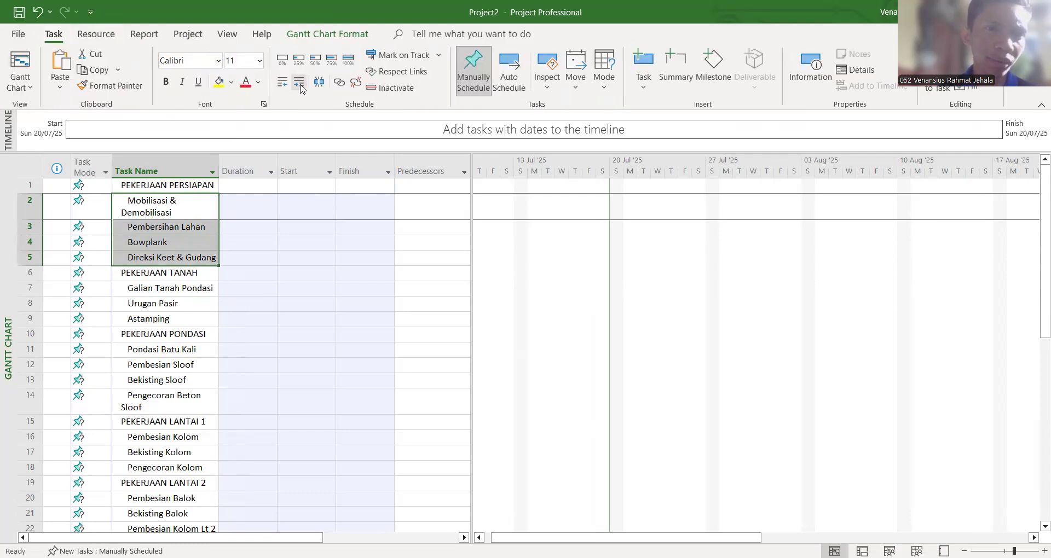
pyautogui.click(299, 83)
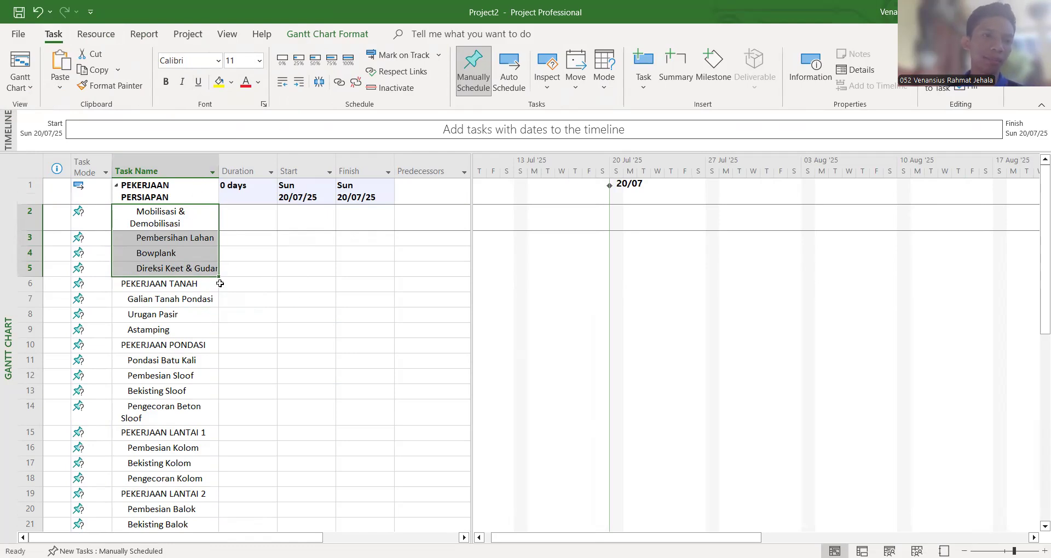
# - Indent tasks 7–9 as subtasks of PEKERJAAN TANAH and tasks 11–14 as subtasks of PEKERJAAN PONDASI
pyautogui.click(196, 300)
pyautogui.moveTo(187, 313); pyautogui.dragTo(184, 328)
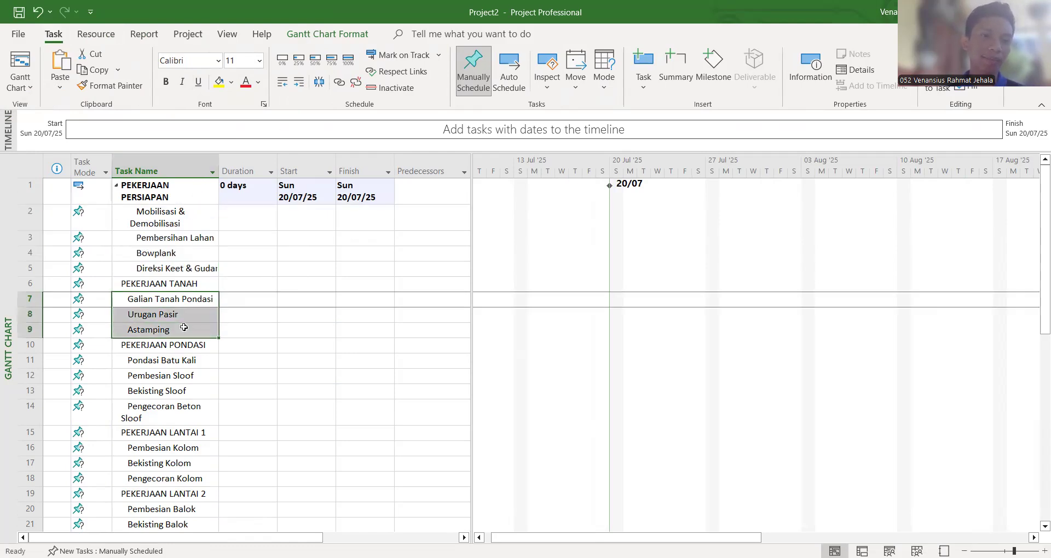
pyautogui.click(298, 82)
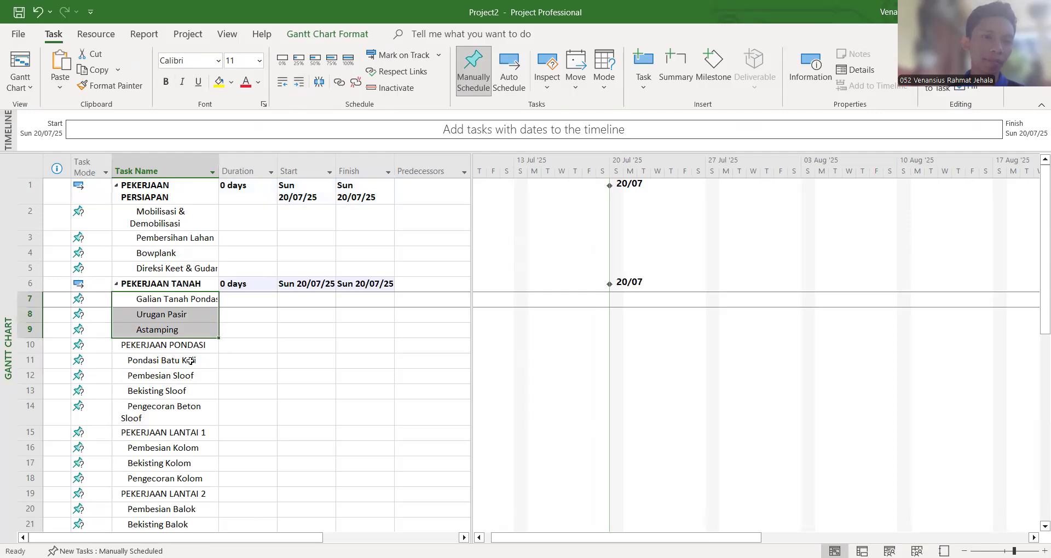
pyautogui.moveTo(189, 361); pyautogui.dragTo(179, 406)
pyautogui.click(298, 82)
# - Indent tasks 16–18 as subtasks of PEKERJAAN LANTAI 1 and tasks 20–34 as subtasks of PEKERJAAN LANTAI 2
pyautogui.scroll(-2, 265, 343)
pyautogui.click(168, 386)
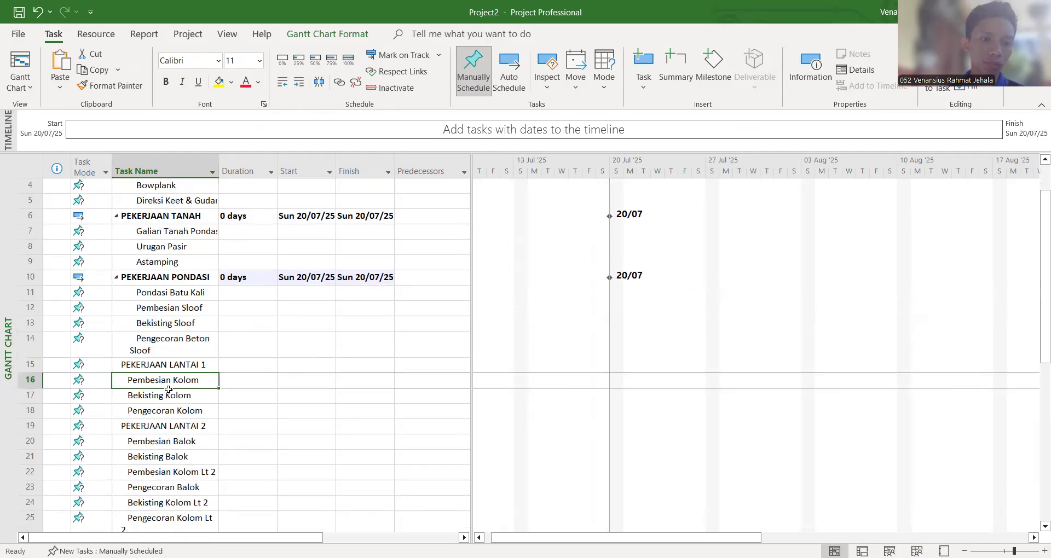
pyautogui.moveTo(168, 388); pyautogui.dragTo(166, 411)
pyautogui.click(299, 82)
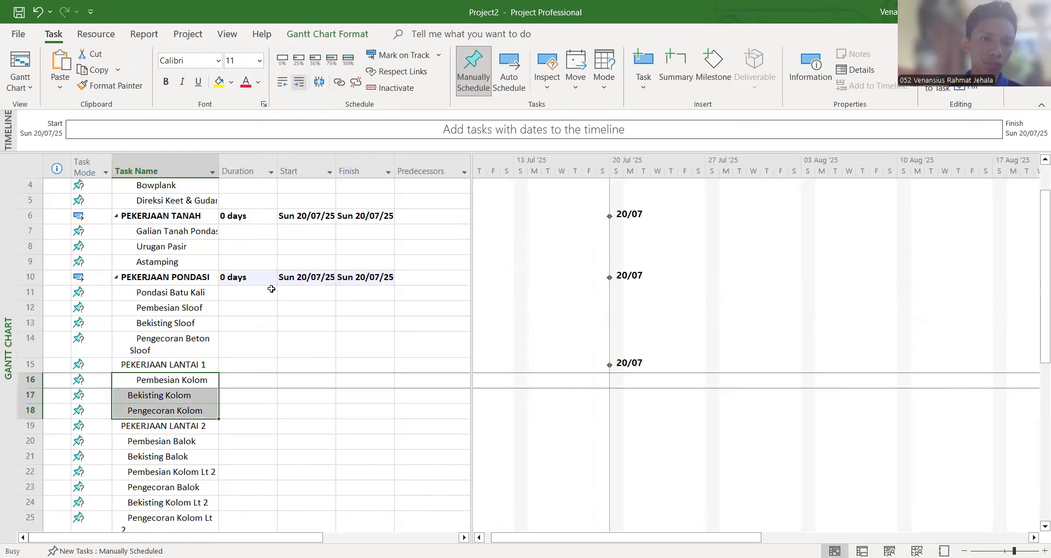
pyautogui.scroll(-2, 263, 355)
pyautogui.moveTo(200, 351); pyautogui.dragTo(192, 396)
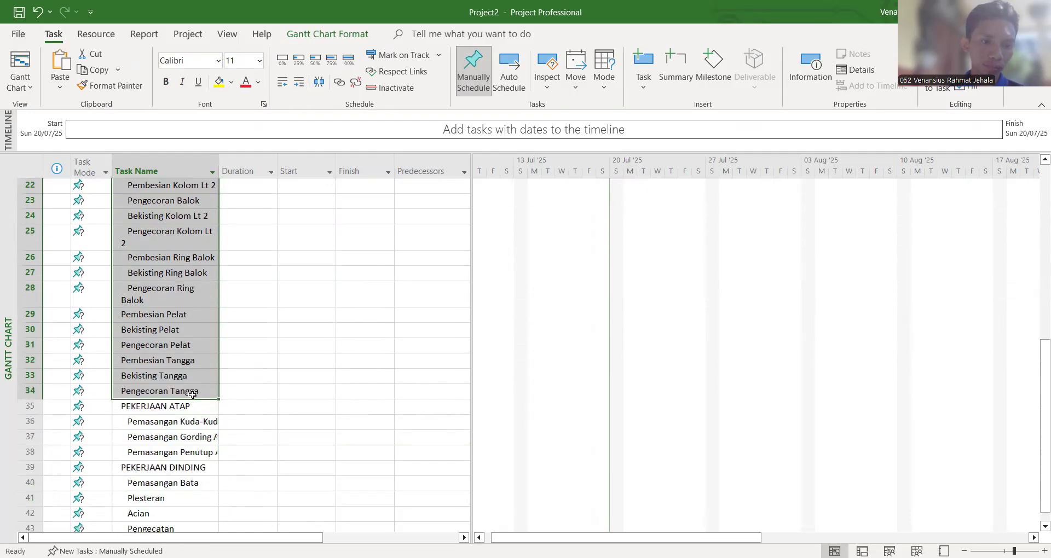
pyautogui.click(301, 87)
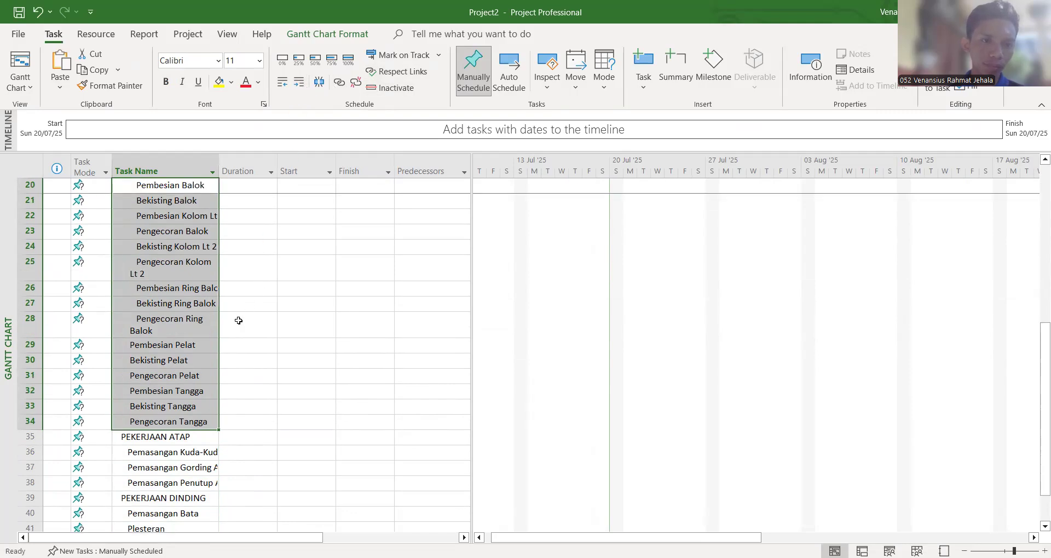
# - Indent tasks 36–38 as subtasks of PEKERJAAN ATAP and tasks 40–43 as subtasks of PEKERJAAN DINDING
pyautogui.scroll(-2, 246, 303)
pyautogui.moveTo(189, 349); pyautogui.dragTo(182, 380)
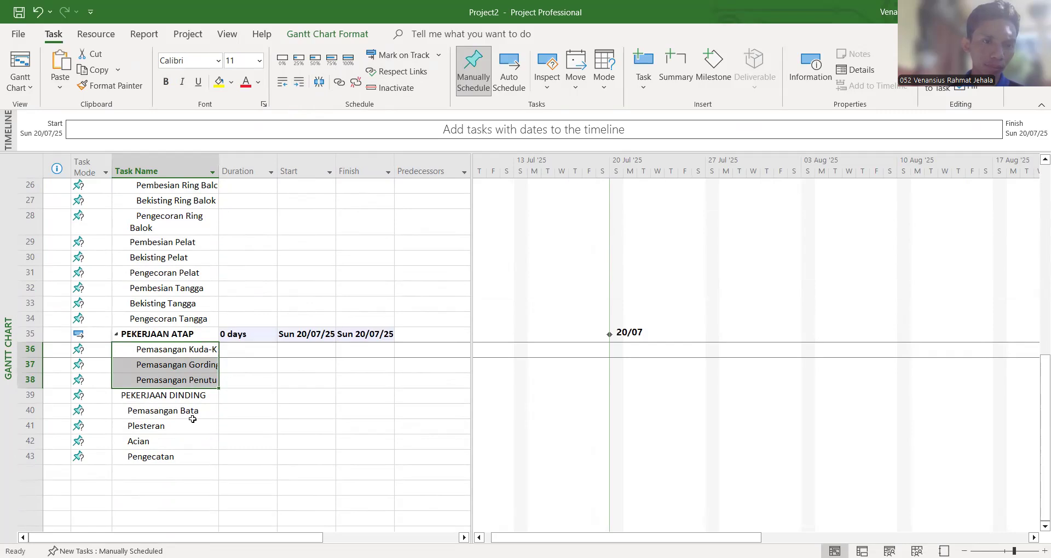
pyautogui.moveTo(184, 411); pyautogui.dragTo(177, 456)
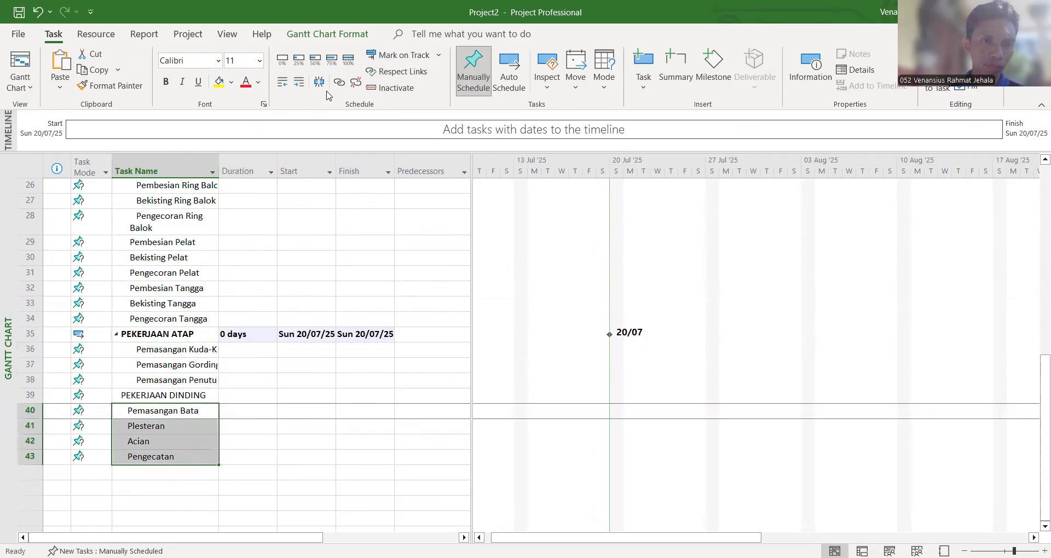
pyautogui.click(299, 81)
pyautogui.click(316, 444)
pyautogui.scroll(7, 262, 355)
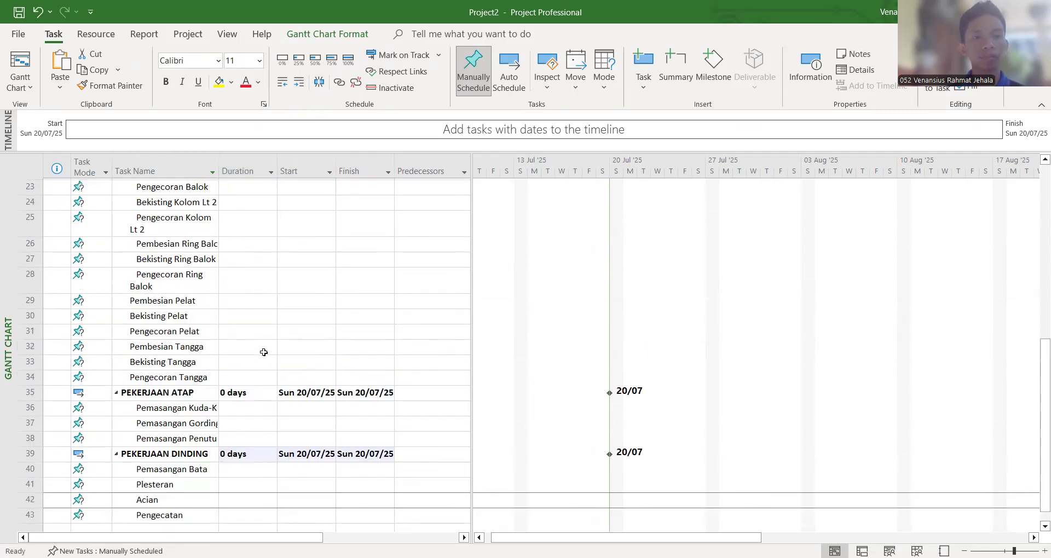
pyautogui.scroll(2, 263, 344)
pyautogui.scroll(-6, 266, 331)
pyautogui.scroll(6, 271, 323)
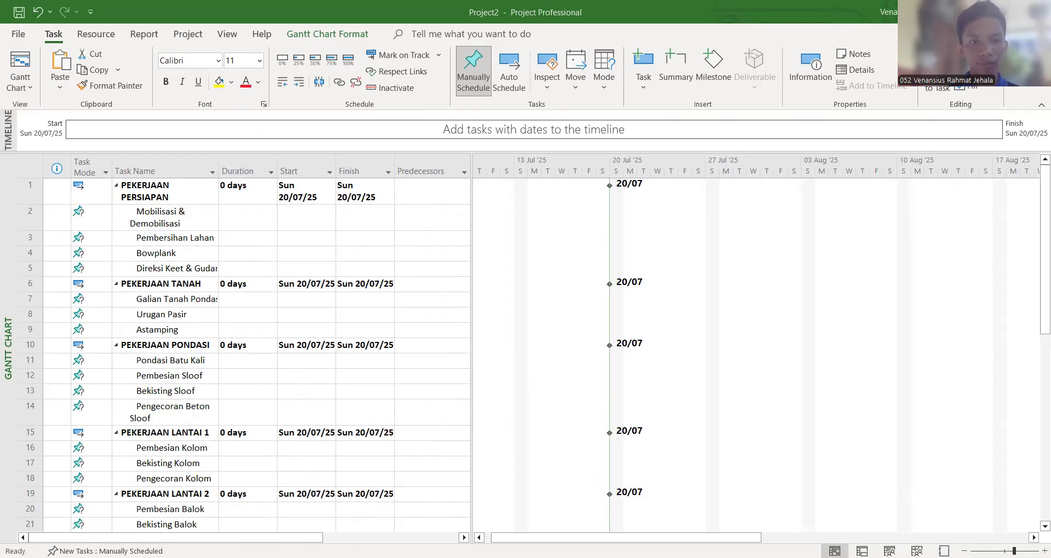
# - Paste the durations copied from worksheet cells C4:C7 as Text Data into the Duration column for tasks 2–5
pyautogui.rightClick(243, 216)
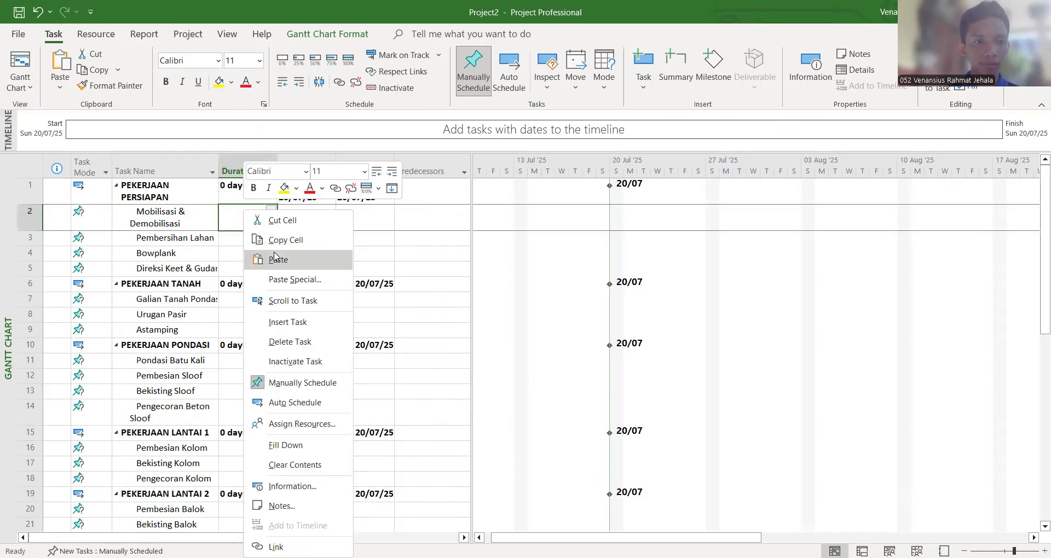
pyautogui.press('Return')
pyautogui.click(158, 109)
pyautogui.press('Return')
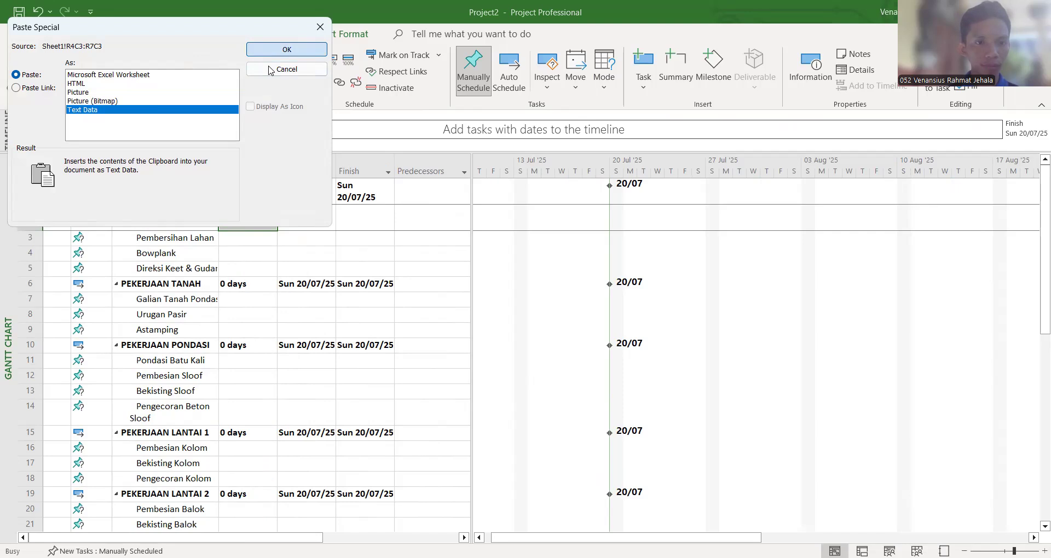
pyautogui.click(408, 354)
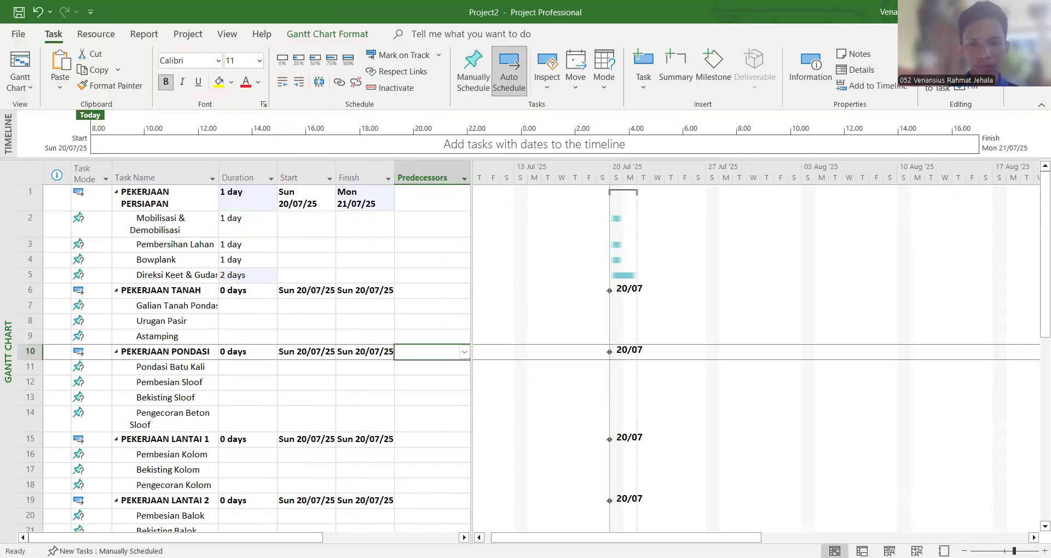
# - Paste the durations from worksheet cells C9:C11 as Text Data into the Duration column for the PEKERJAAN TANAH subtasks
pyautogui.hotkey('alt', 'Tab')
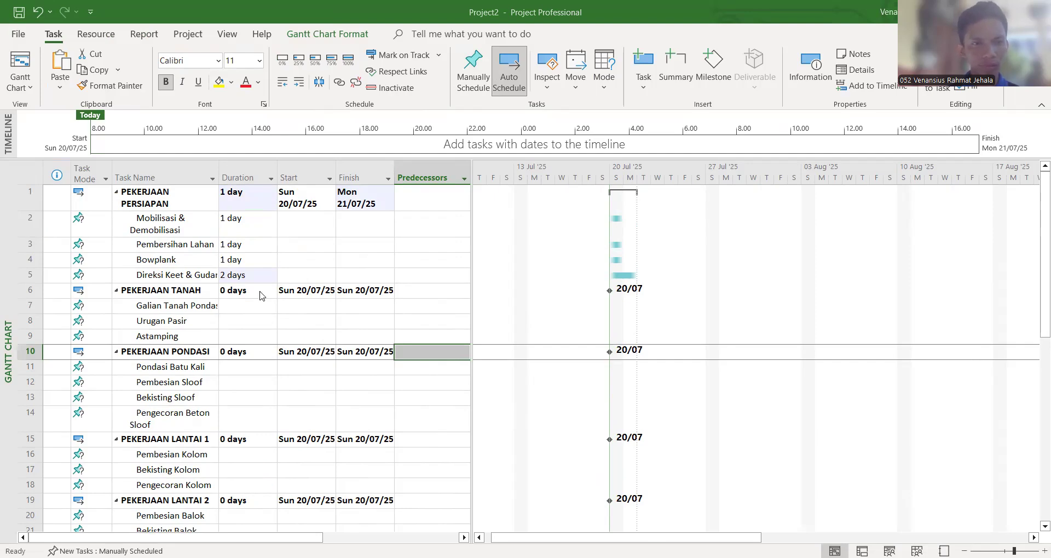
pyautogui.rightClick(249, 305)
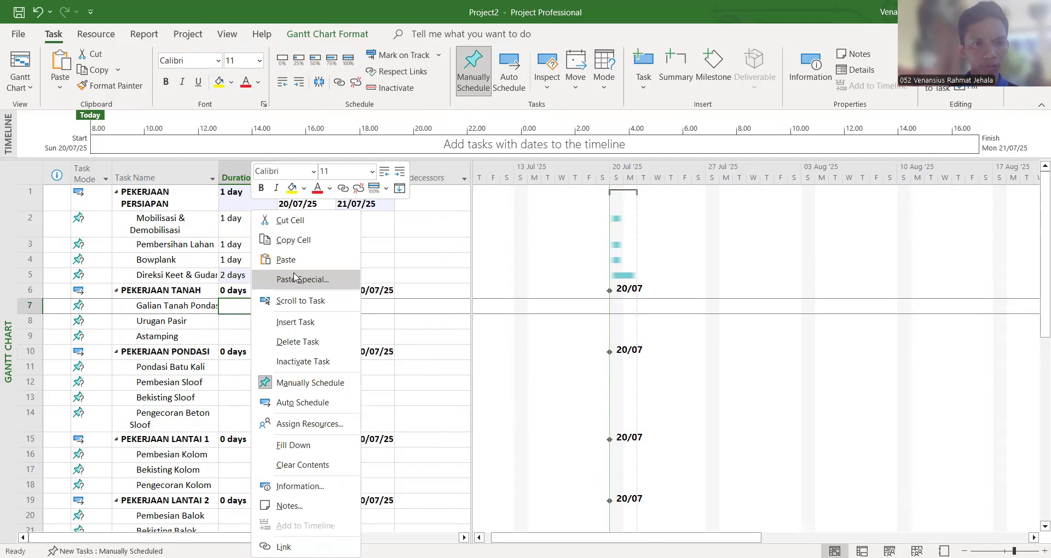
pyautogui.press('Return')
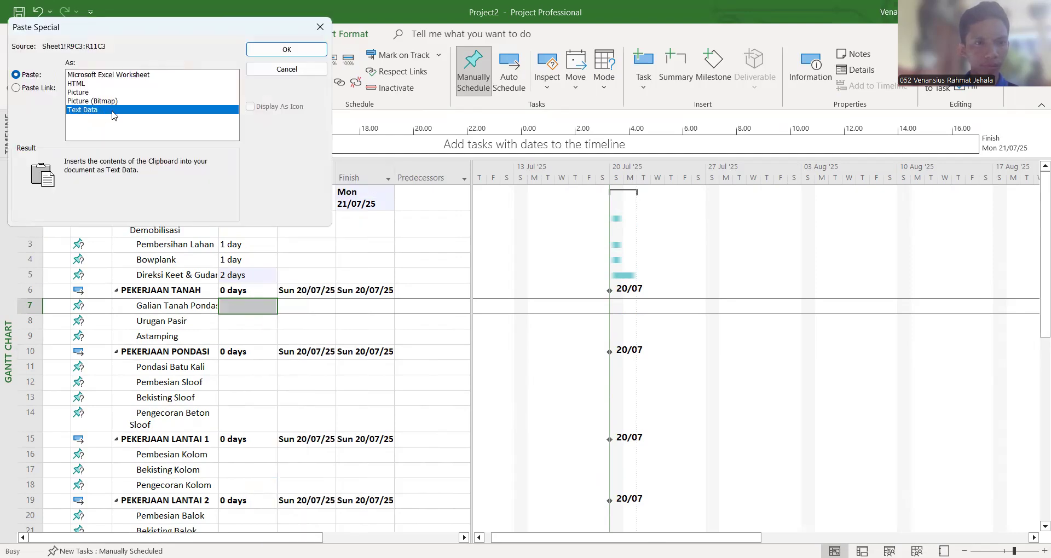
pyautogui.press('Return')
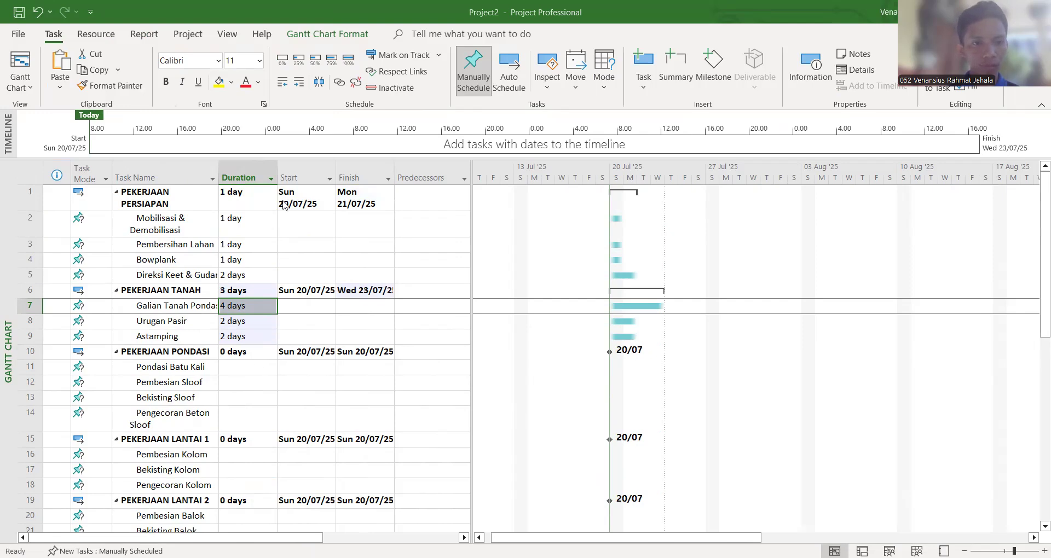
# - Paste the durations from worksheet cells C13:C16 as Text Data into the Duration column for the PEKERJAAN PONDASI subtasks
pyautogui.rightClick(260, 367)
pyautogui.click(303, 89)
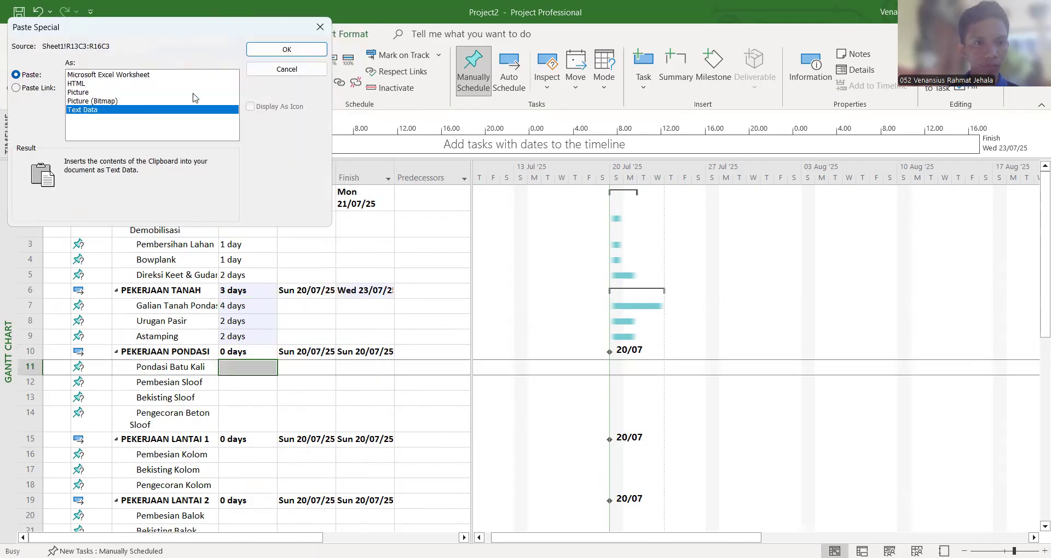
pyautogui.click(286, 49)
pyautogui.scroll(-2, 399, 354)
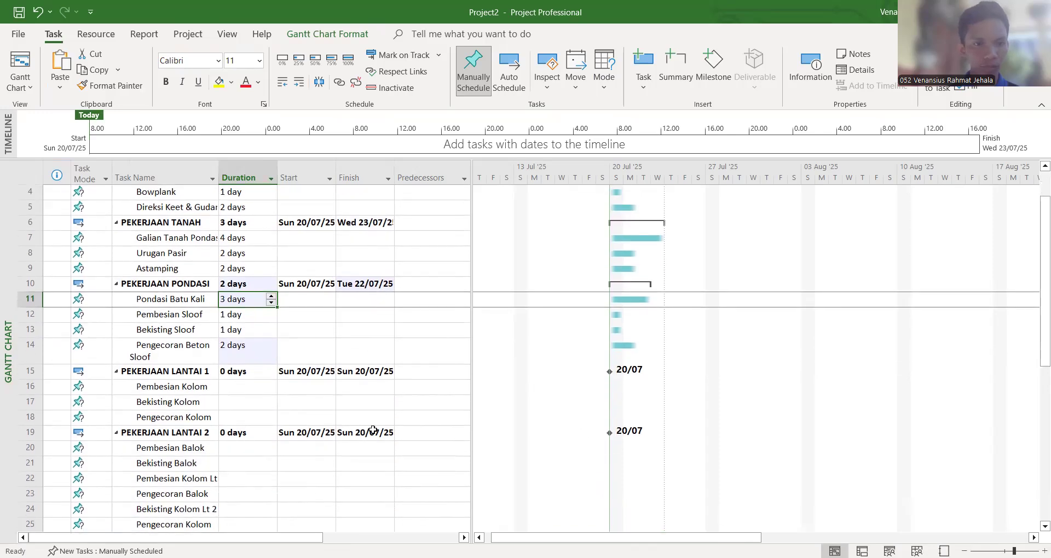
# - Paste the durations from worksheet cells C18:C20 as Text Data into the Duration column for the PEKERJAAN LANTAI 1 subtasks
pyautogui.hotkey('ctrl', 's')
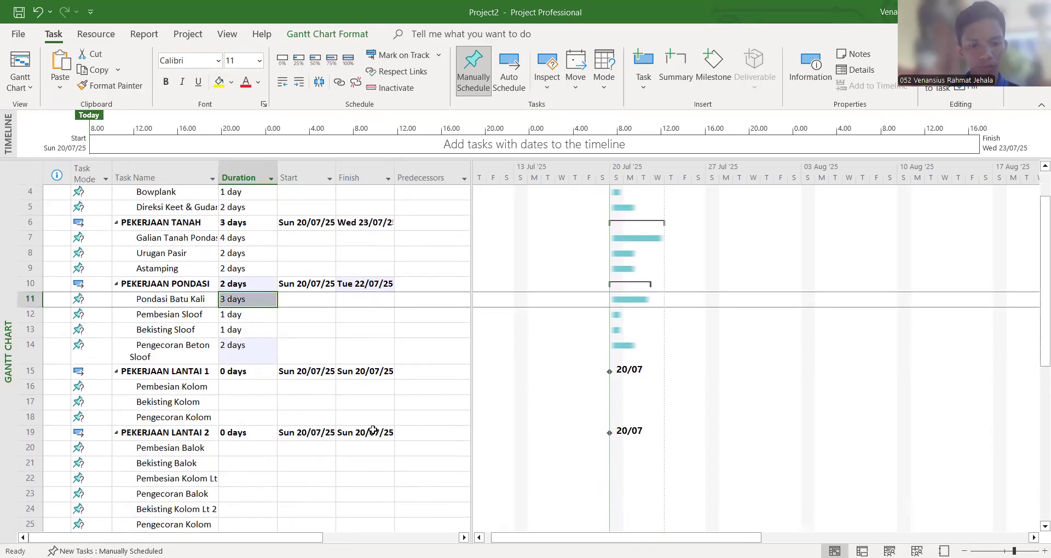
pyautogui.rightClick(255, 386)
pyautogui.click(308, 112)
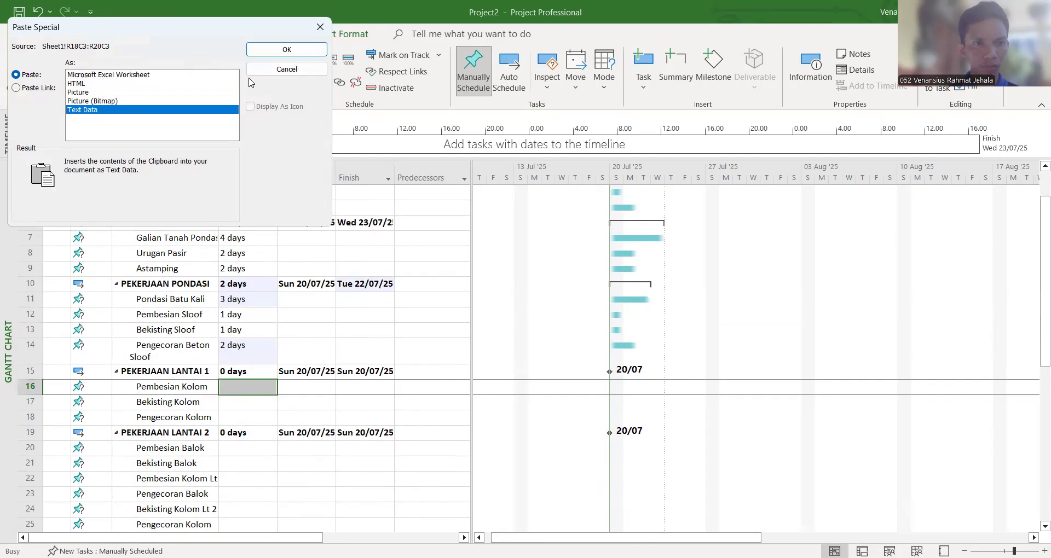
pyautogui.click(272, 50)
pyautogui.scroll(-2, 237, 415)
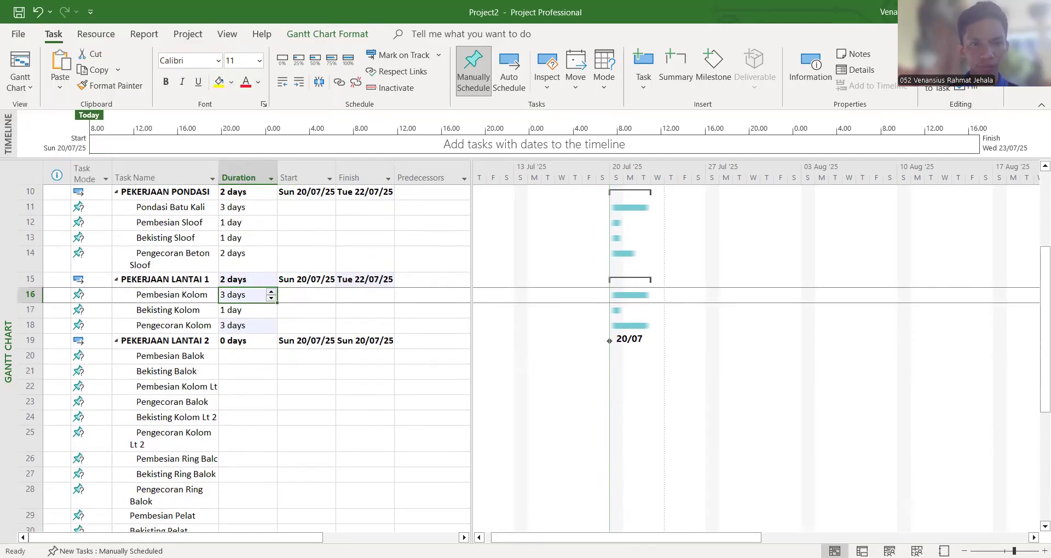
# - Paste the durations from worksheet cells C22:C36 as Text Data into the Duration column for the PEKERJAAN LANTAI 2 subtasks
pyautogui.hotkey('alt', 'Tab')
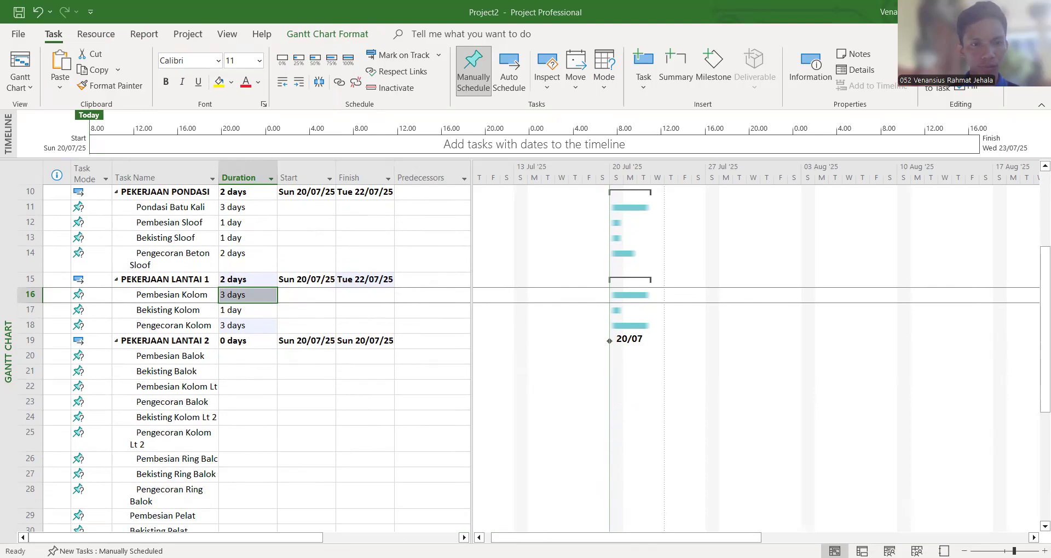
pyautogui.scroll(-1, 251, 375)
pyautogui.click(251, 310)
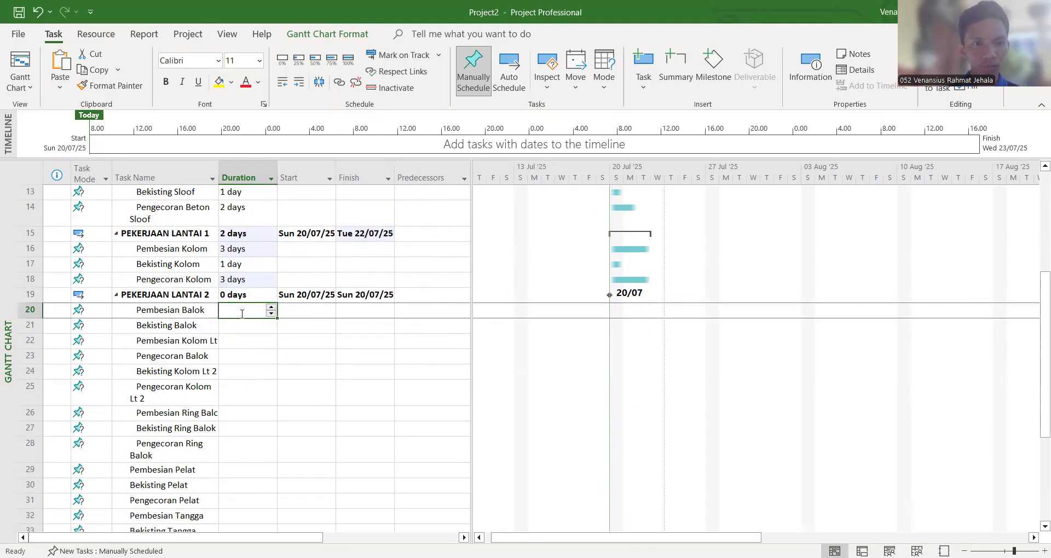
pyautogui.rightClick(242, 314)
pyautogui.click(303, 285)
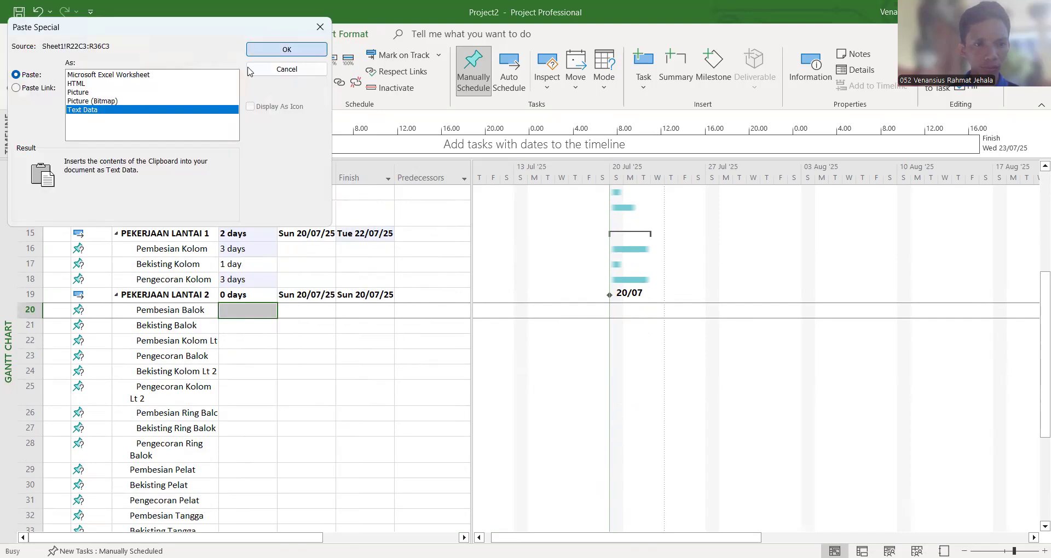
pyautogui.press('Return')
pyautogui.scroll(-3, 349, 373)
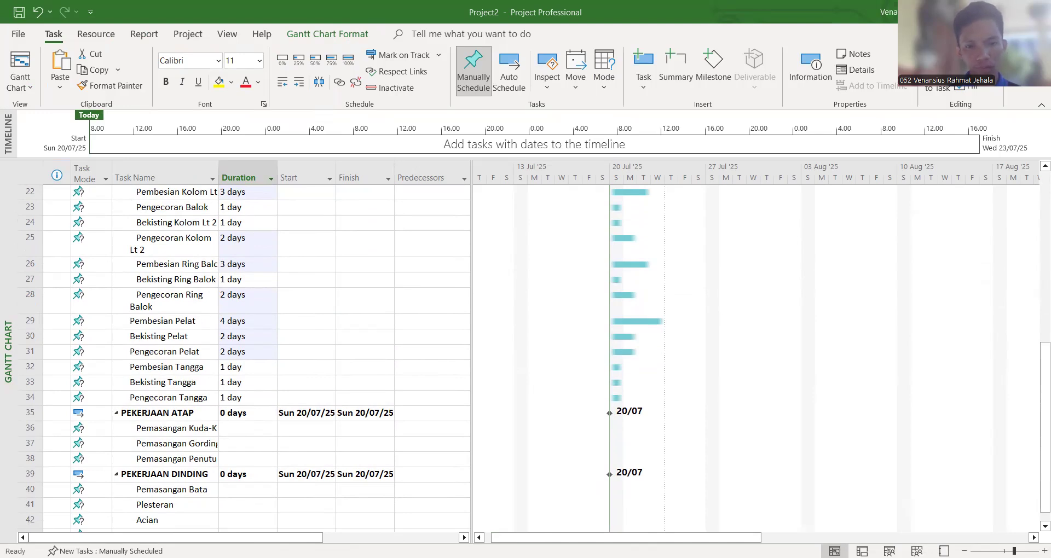
# - Paste the durations from worksheet cells C38:C40 as Text Data into the Duration column for the PEKERJAAN ATAP subtasks
pyautogui.scroll(-2, 243, 383)
pyautogui.click(245, 324)
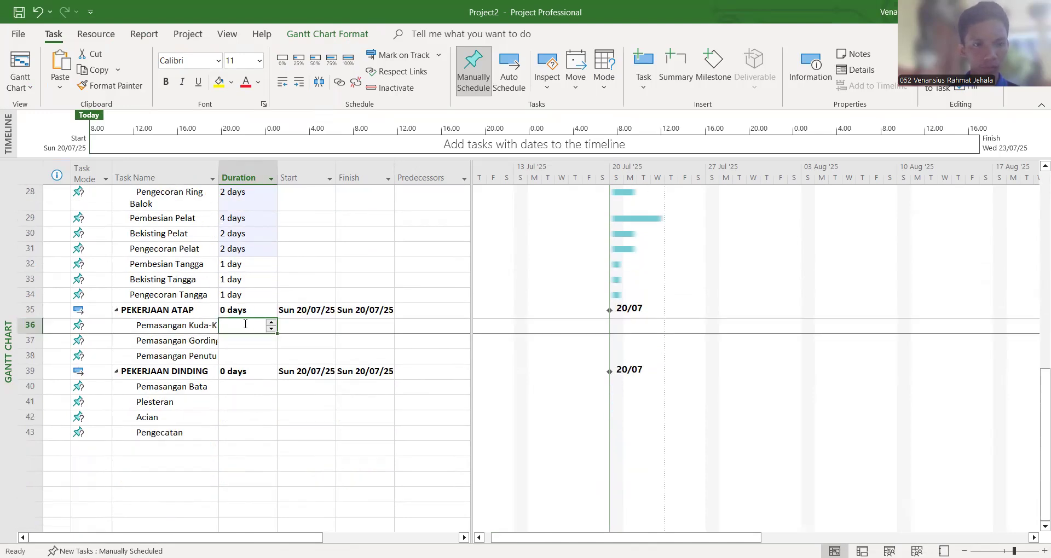
pyautogui.rightClick(245, 325)
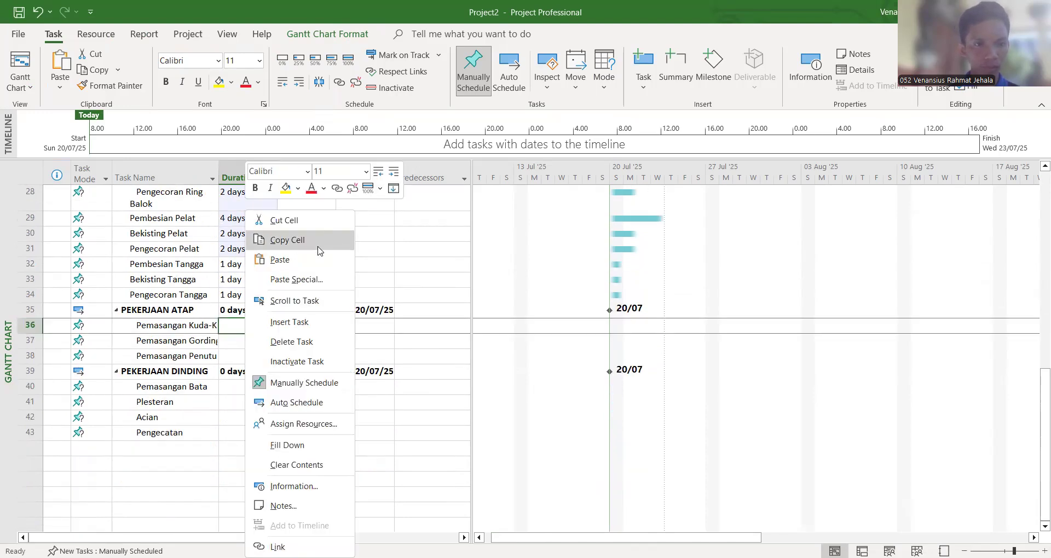
pyautogui.click(318, 281)
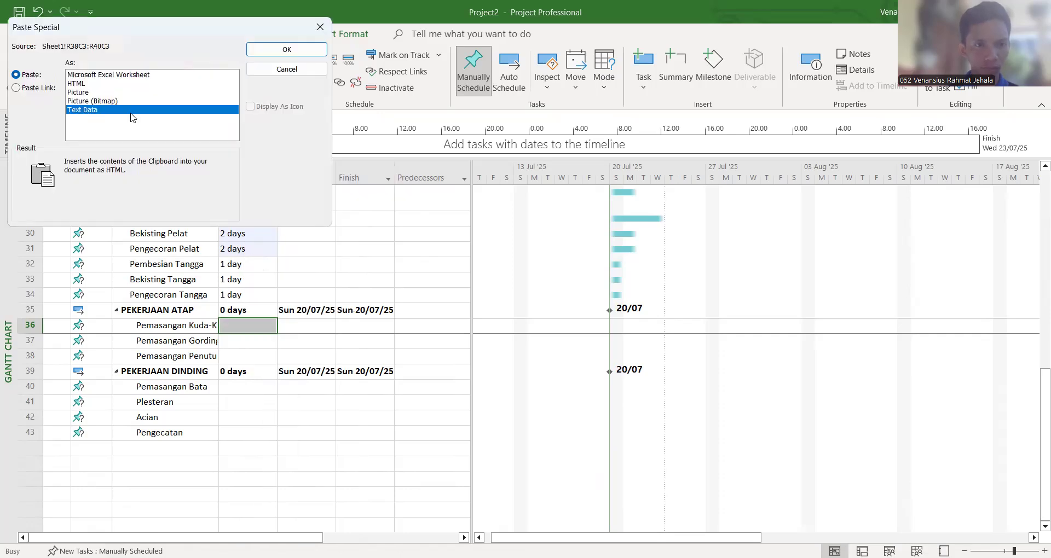
pyautogui.click(287, 50)
pyautogui.click(375, 418)
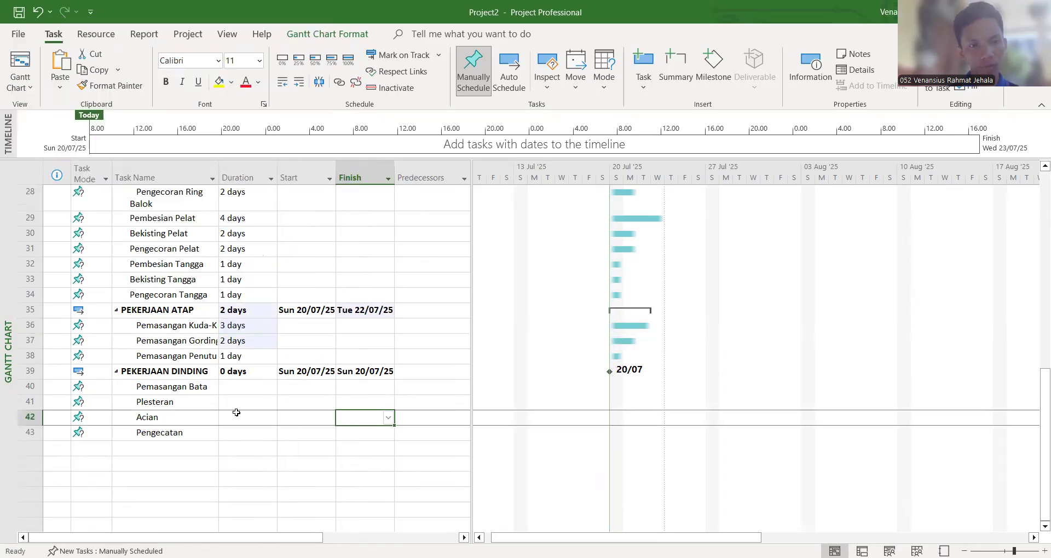
# - Enter the PEKERJAAN DINDING subtask durations: Pemasangan Bata 4 days, Plesteran 3 days, Acian 2 days and Pengecatan 2 days
pyautogui.click(245, 388)
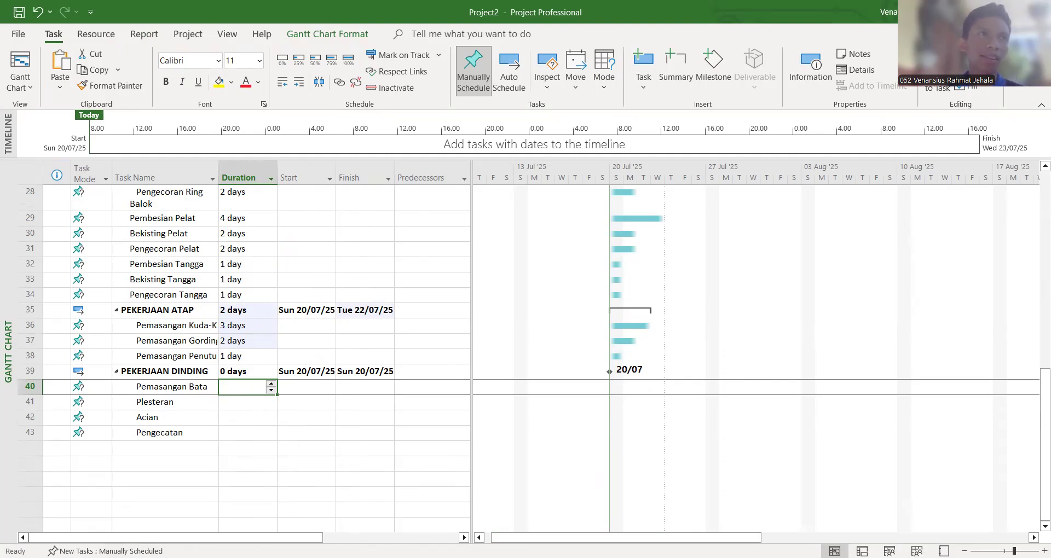
pyautogui.hotkey('alt', 'Tab')
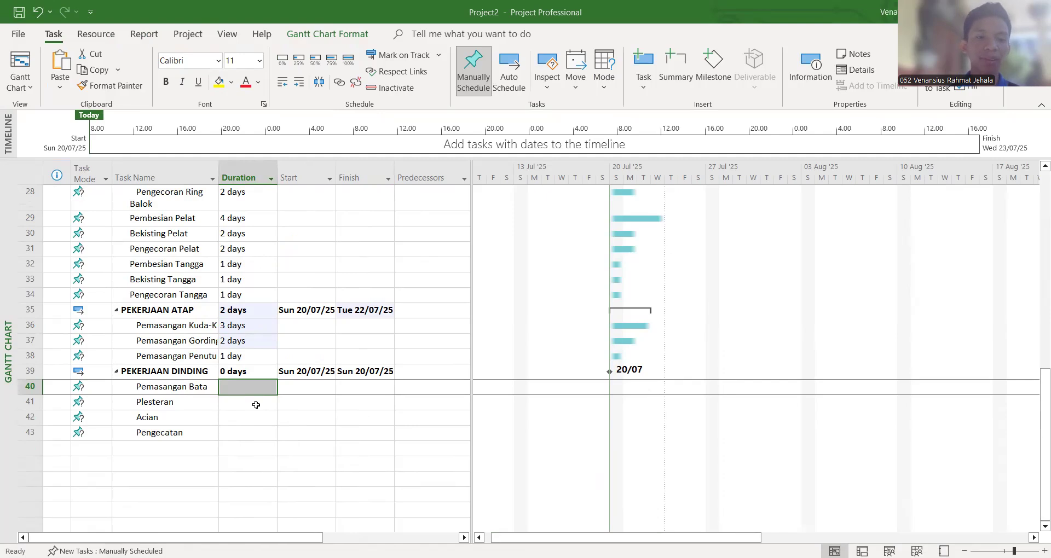
pyautogui.write('4')
pyautogui.press('Return')
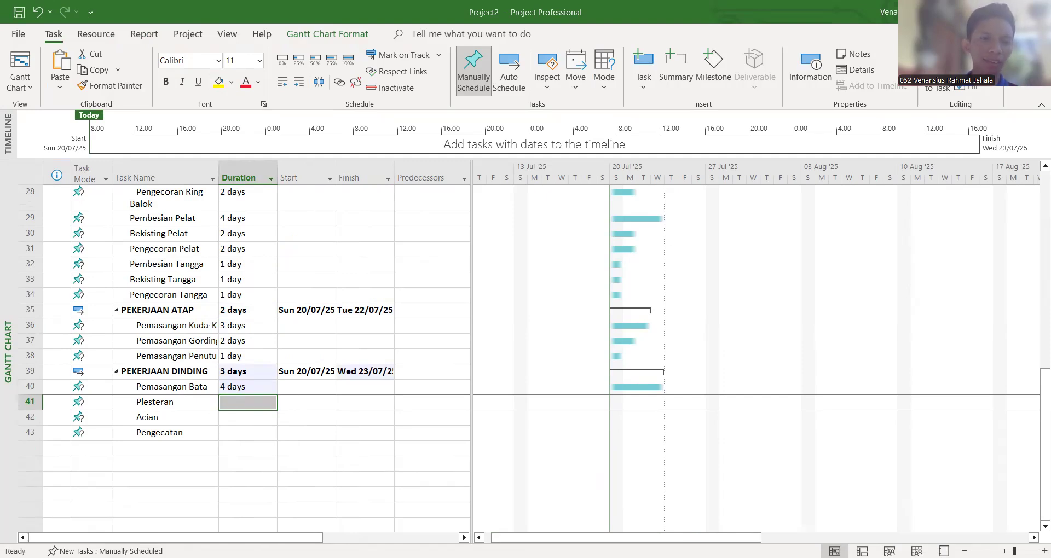
pyautogui.hotkey('alt', 'Tab')
pyautogui.write('3')
pyautogui.press('Return')
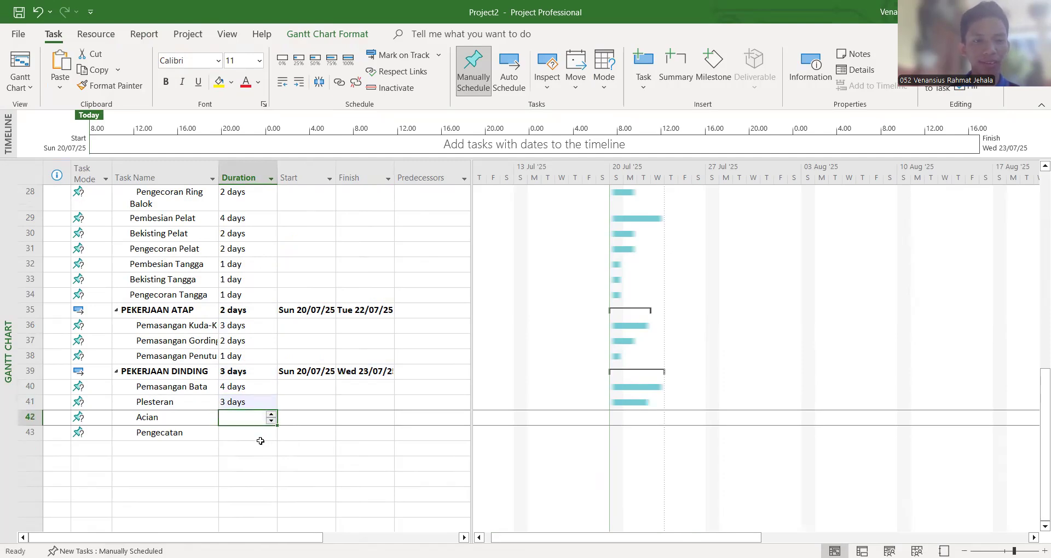
pyautogui.write('2')
pyautogui.press('Return')
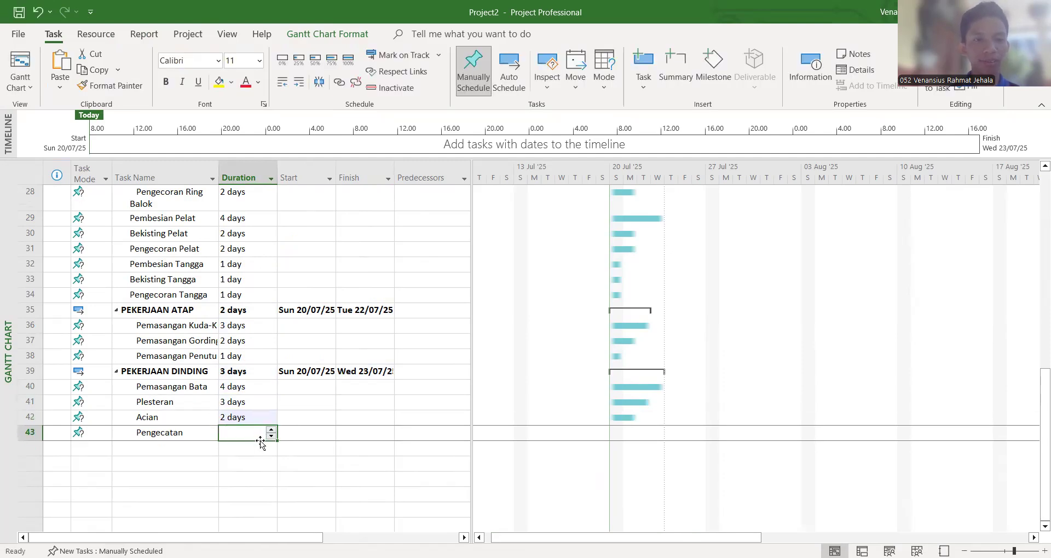
pyautogui.write('2')
pyautogui.press('Return')
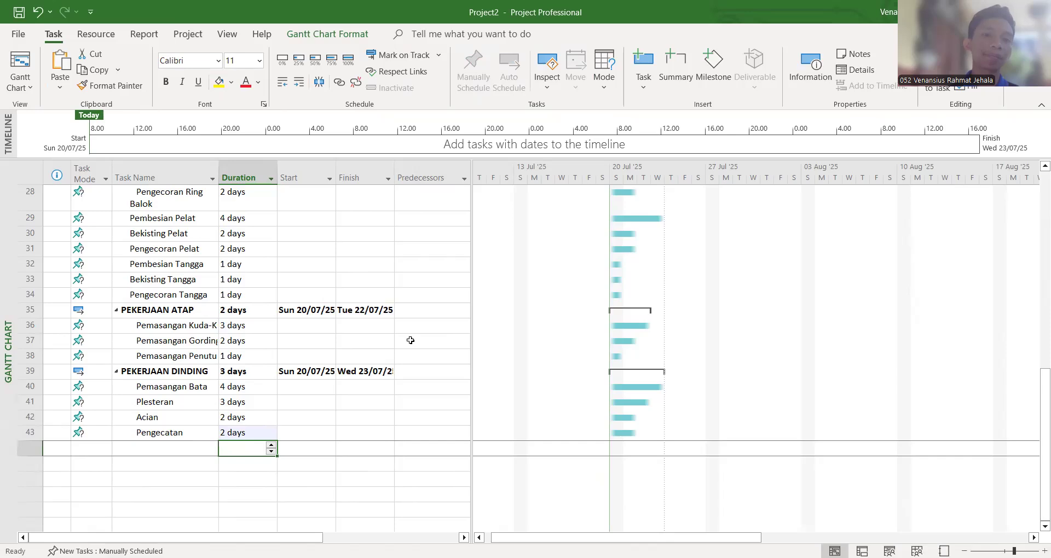
# - Switch all tasks in the Task Name column to Auto Schedule
pyautogui.scroll(9, 411, 340)
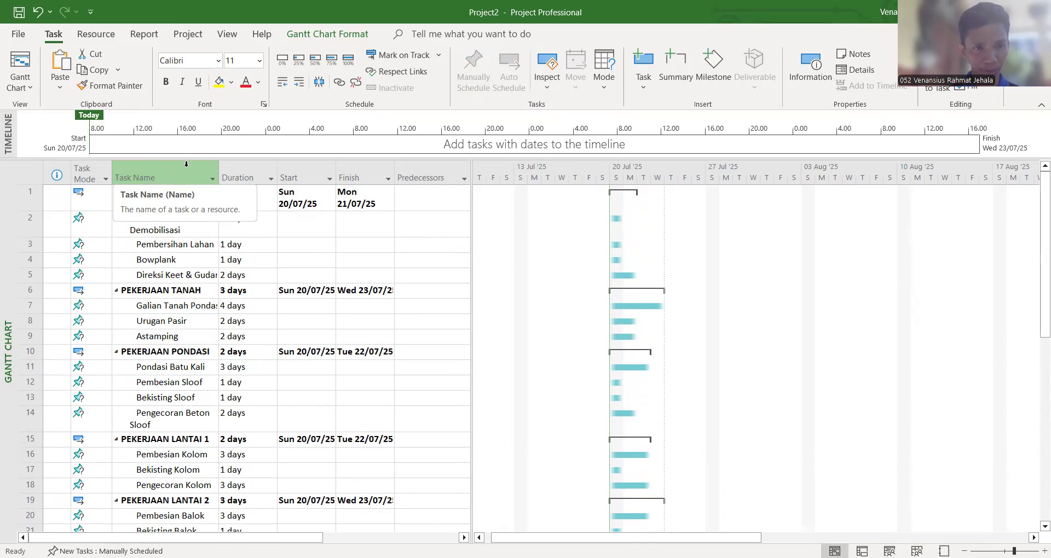
pyautogui.click(187, 164)
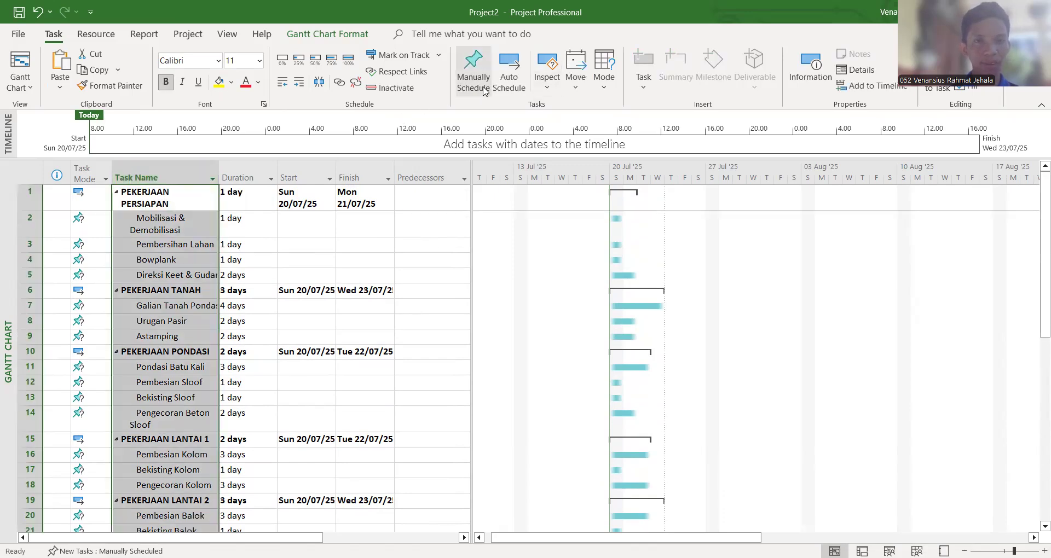
pyautogui.click(510, 84)
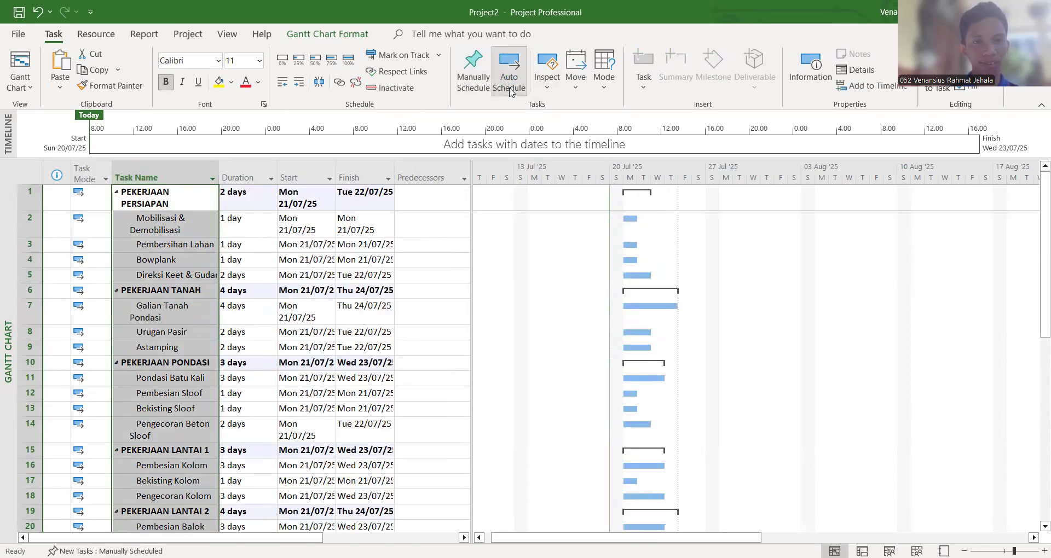
# - Examine the start and finish dates of the PEKERJAAN PERSIAPAN subtasks
pyautogui.click(321, 230)
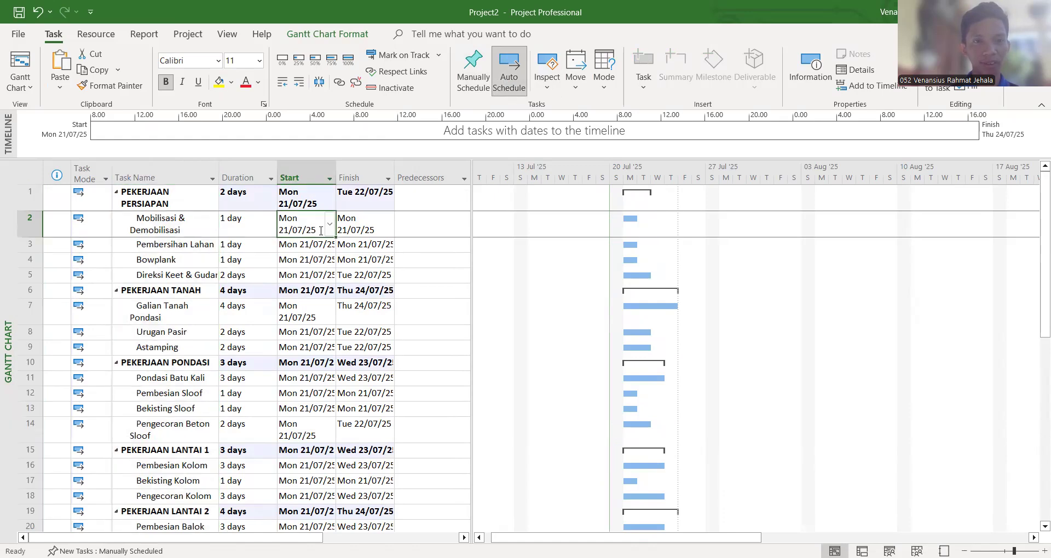
pyautogui.click(366, 228)
pyautogui.click(363, 274)
pyautogui.click(311, 244)
pyautogui.click(373, 239)
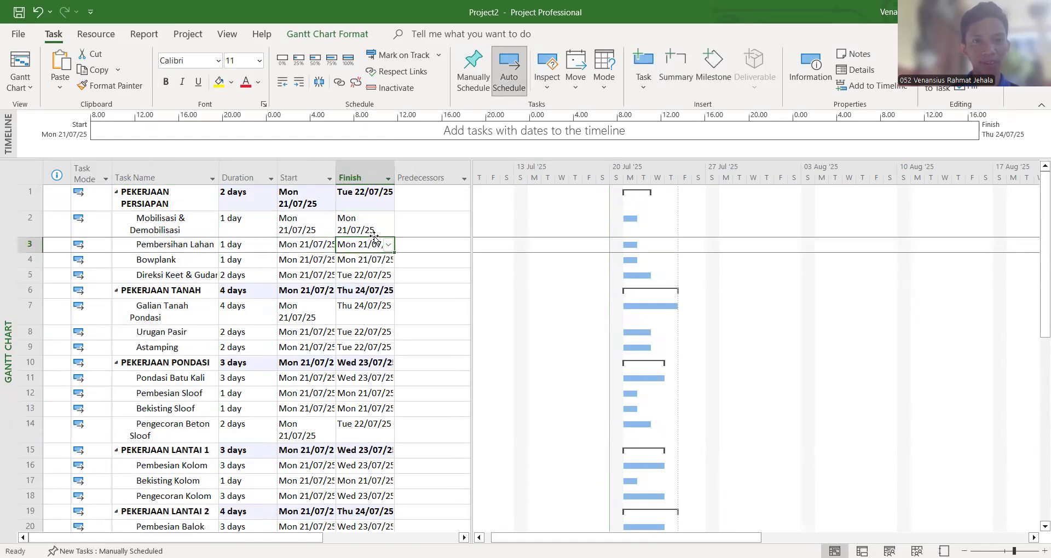
pyautogui.click(370, 223)
pyautogui.click(306, 224)
pyautogui.click(382, 223)
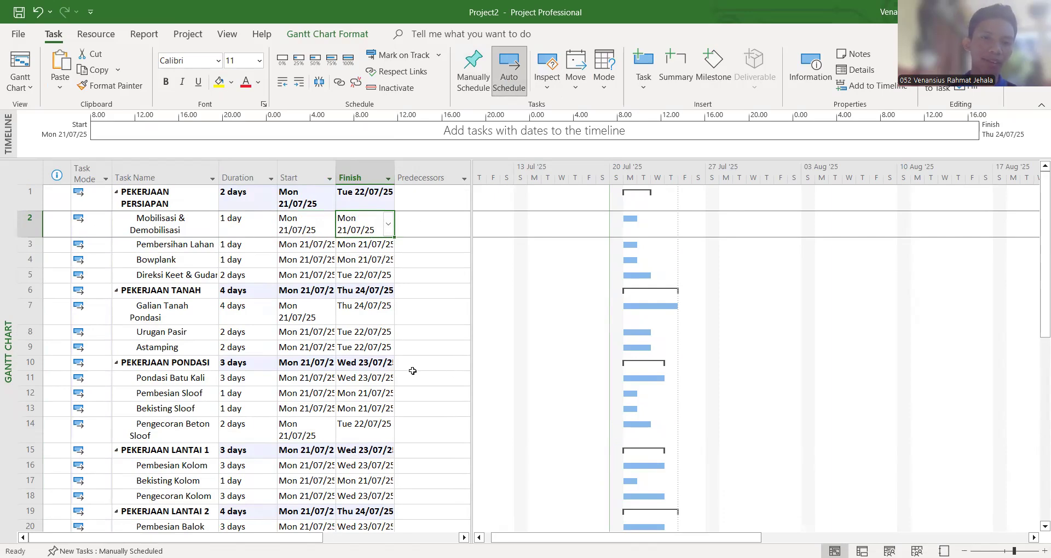
# - Enter 2FS as the predecessor of Pembersihan Lahan and 3 as the predecessor of Bowplank
pyautogui.hscroll(1, 412, 371)
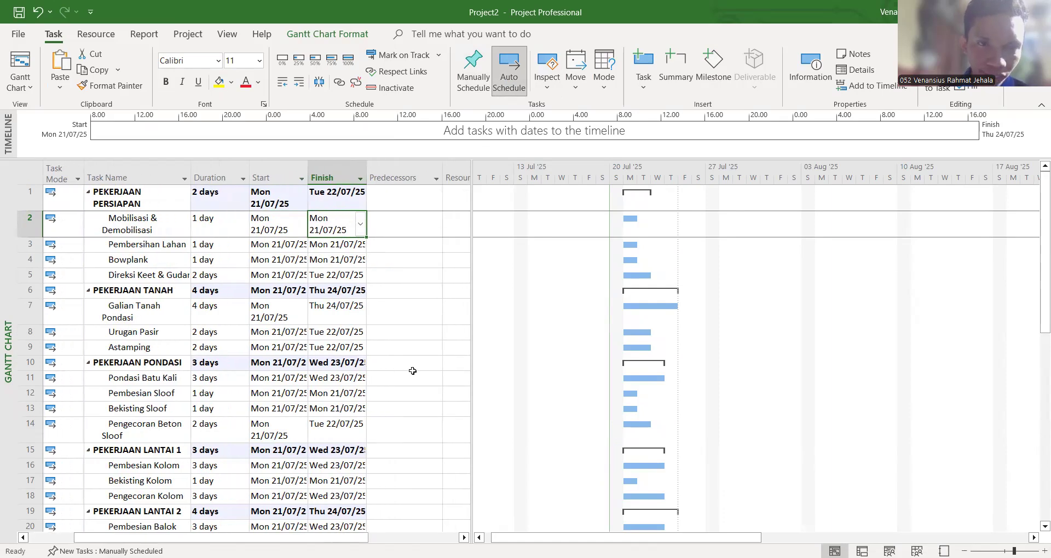
pyautogui.hscroll(1, 412, 371)
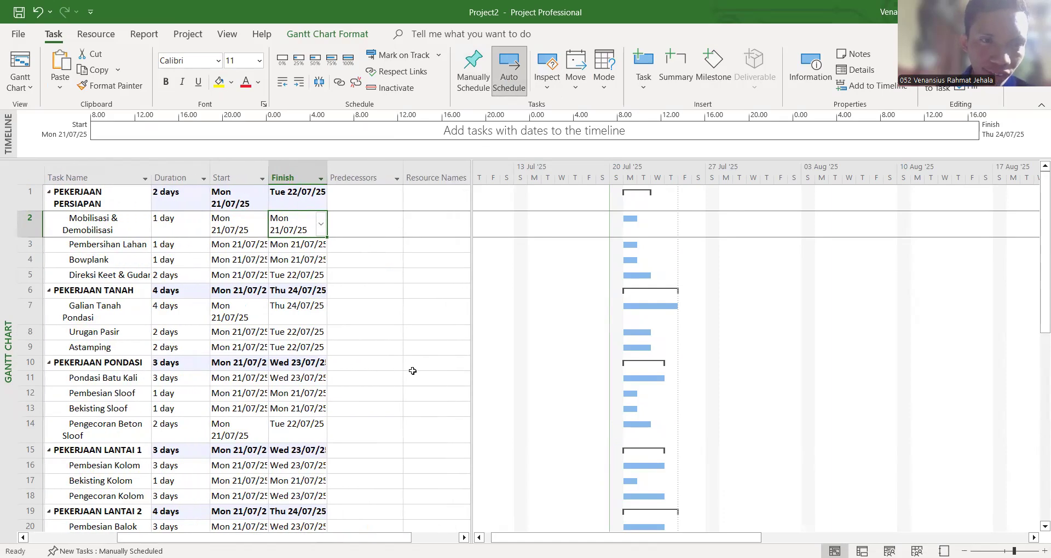
pyautogui.click(370, 250)
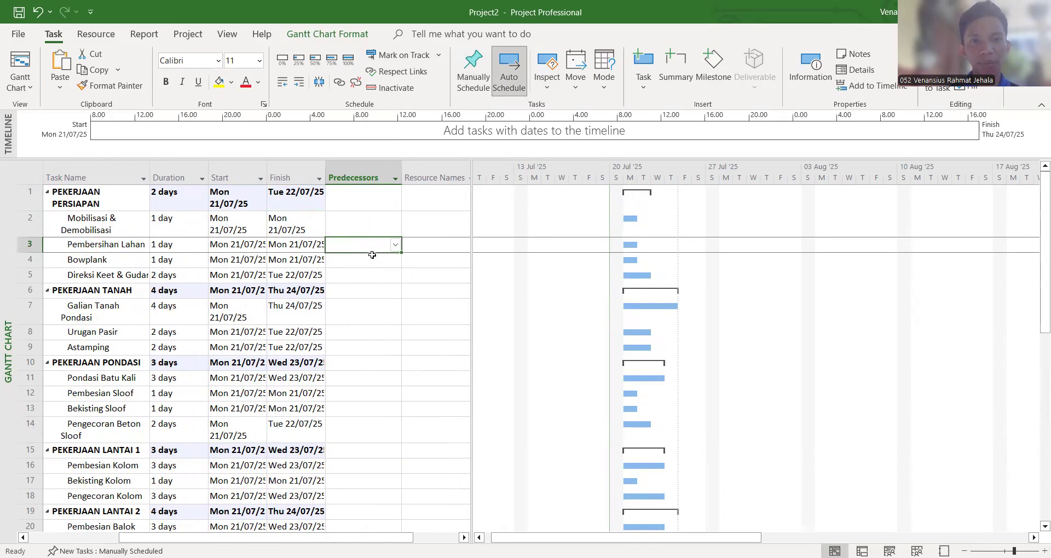
pyautogui.click(372, 255)
pyautogui.click(378, 245)
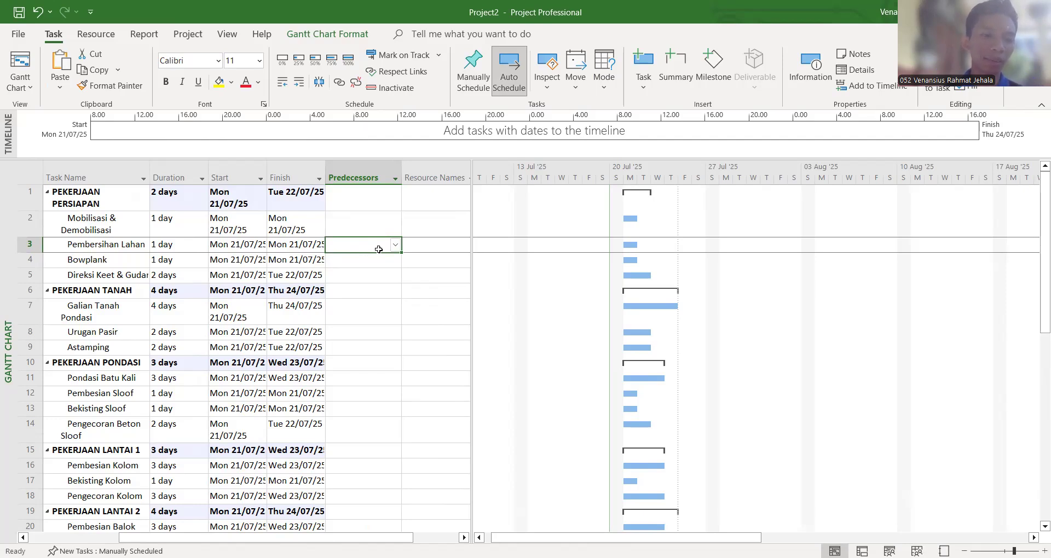
pyautogui.write('2')
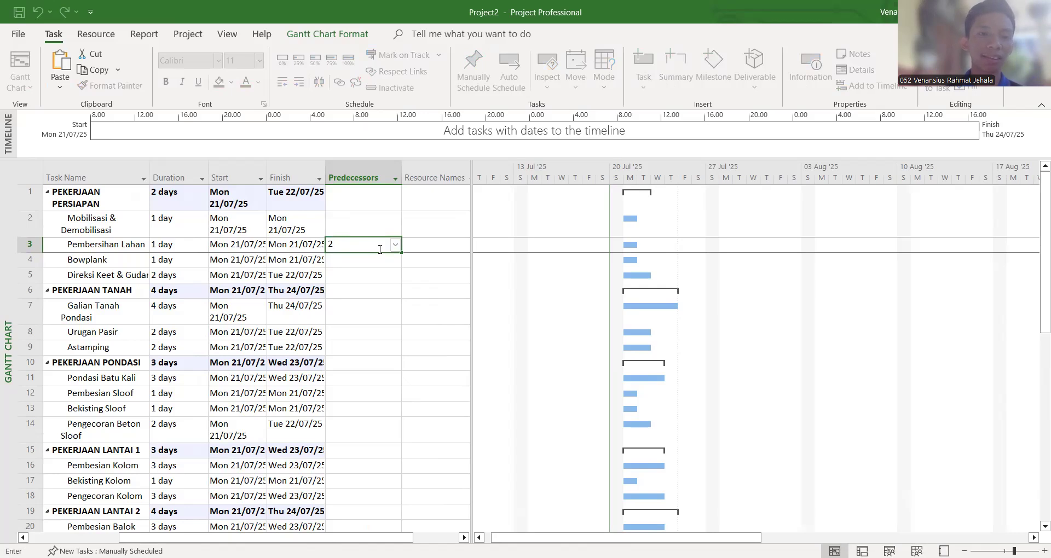
pyautogui.write('FS')
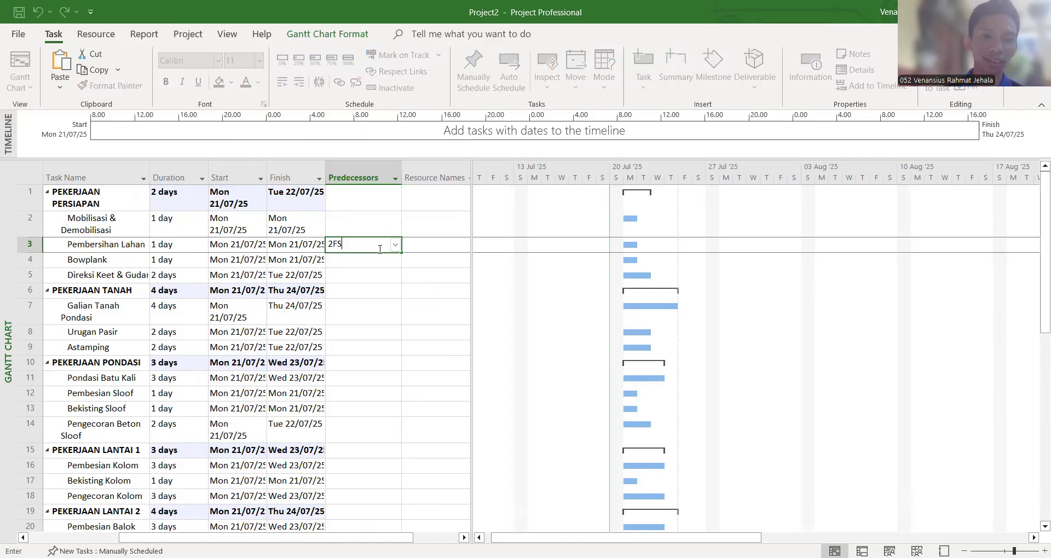
pyautogui.press('Return')
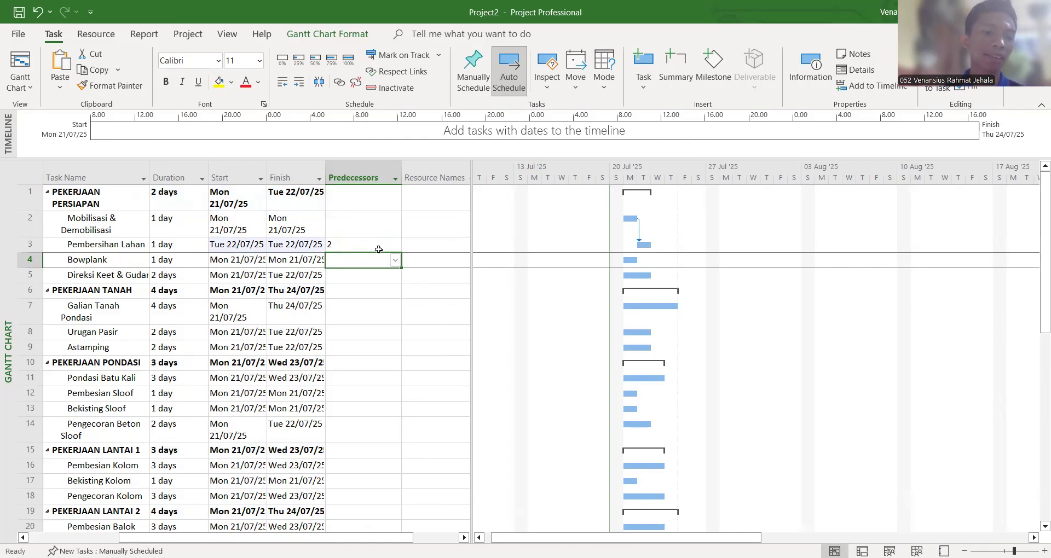
pyautogui.write('3')
pyautogui.press('Return')
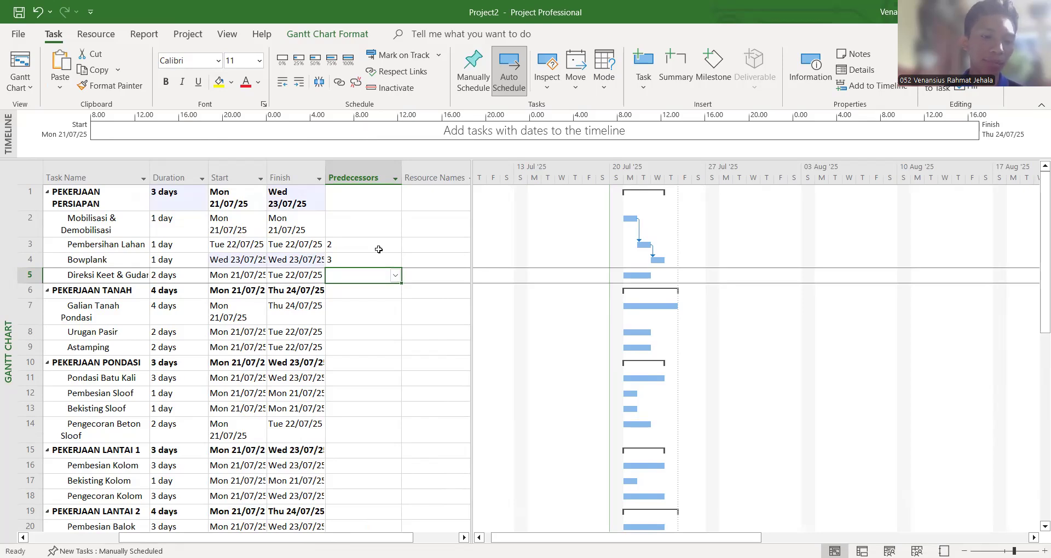
# - Enter 3SS as the predecessor of Direksi Keet & Gudang
pyautogui.write('#')
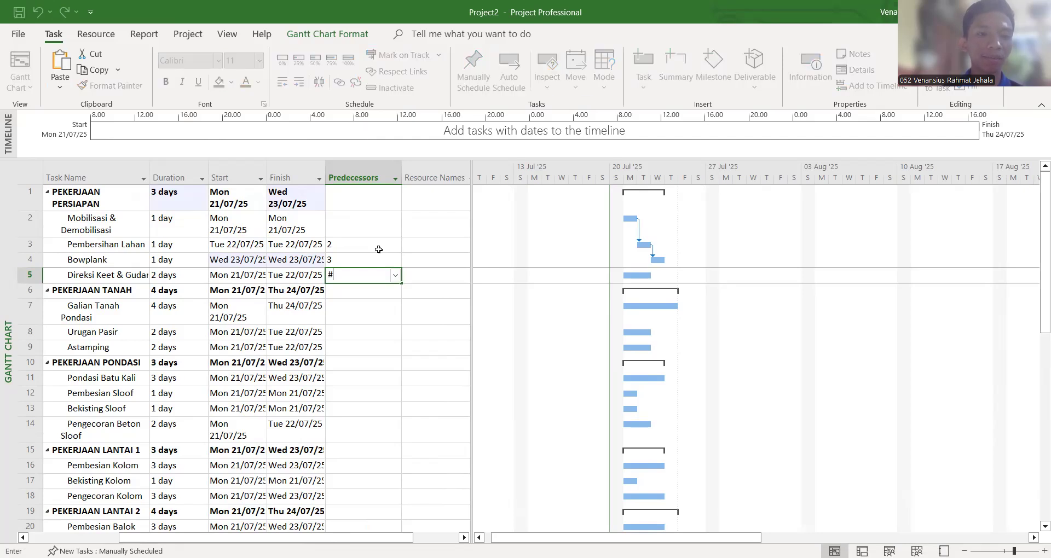
pyautogui.press('BackSpace')
pyautogui.write('3ss')
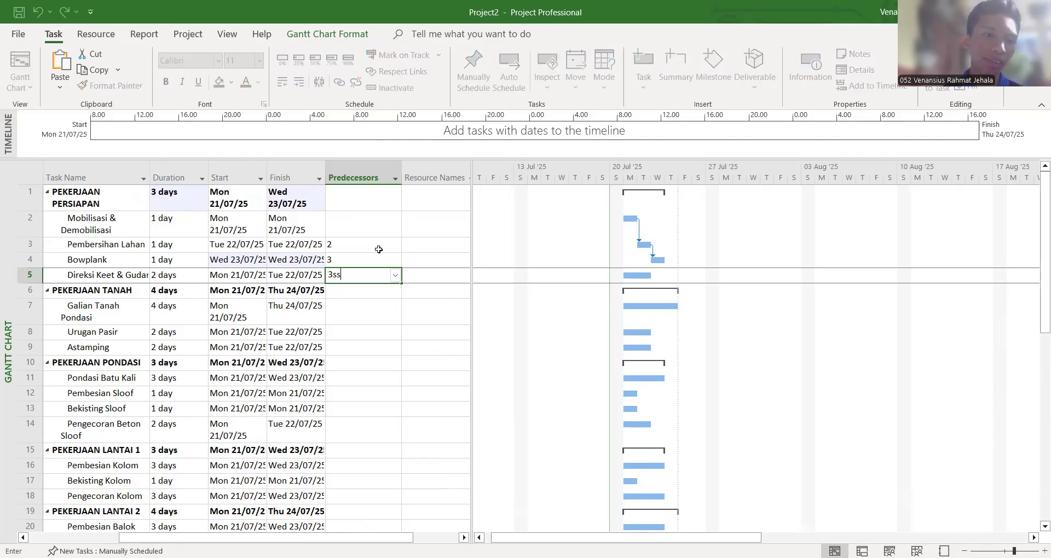
pyautogui.press('Return')
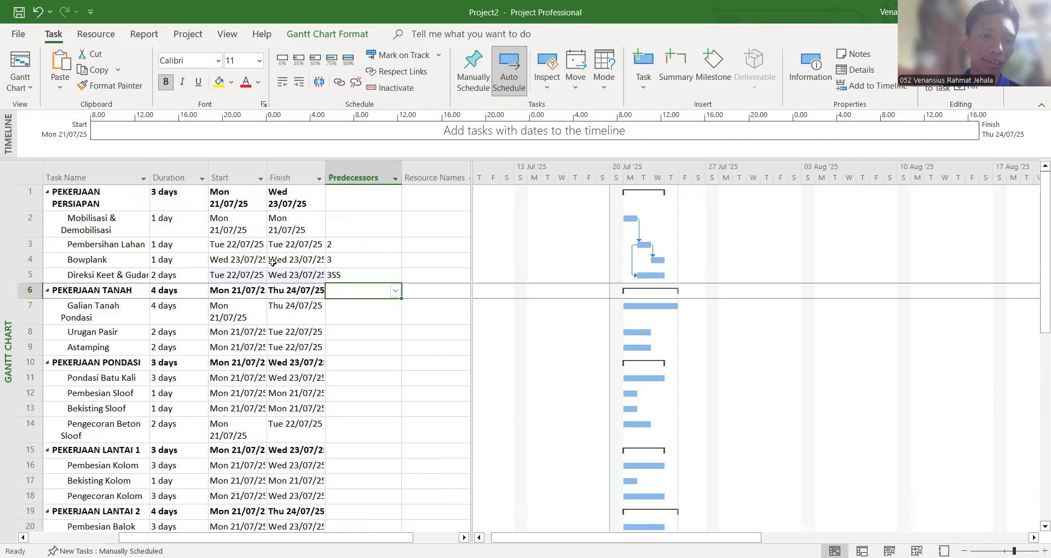
# - Change the predecessor of Direksi Keet & Gudang to 4SS
pyautogui.click(338, 277)
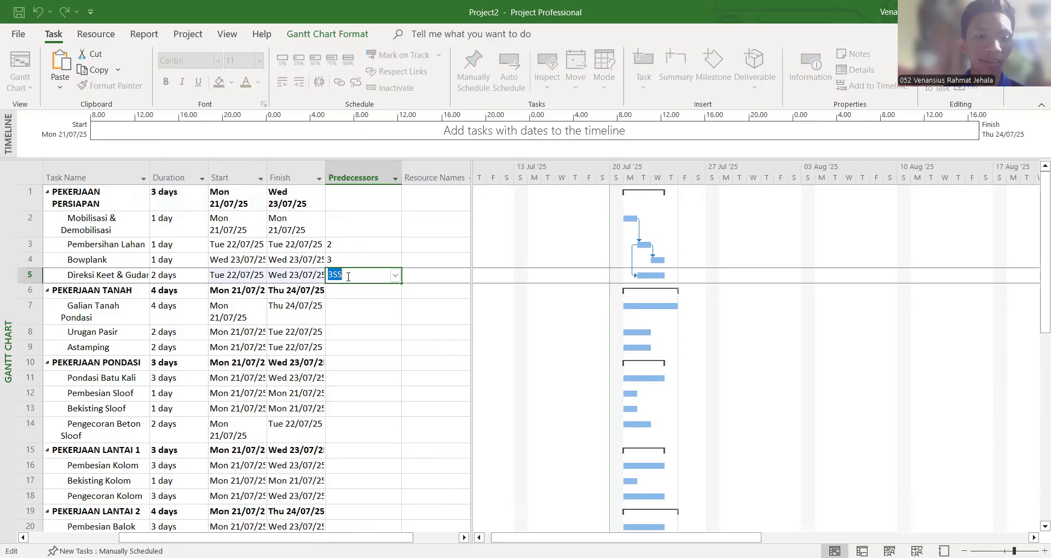
pyautogui.write('4ss')
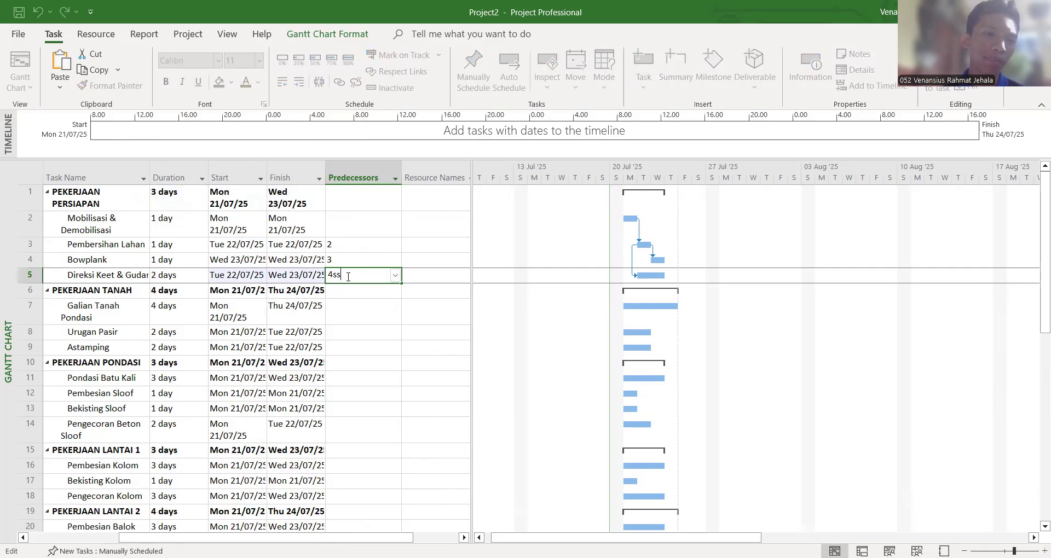
pyautogui.press('Return')
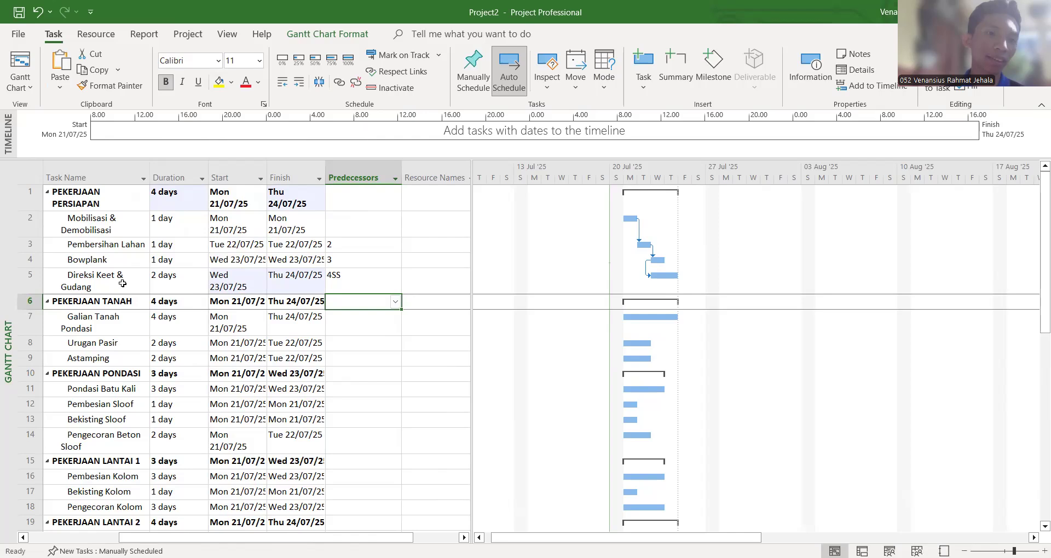
# - Try to enter 3,5 as the predecessors of Galian Tanah Pondasi
pyautogui.click(364, 326)
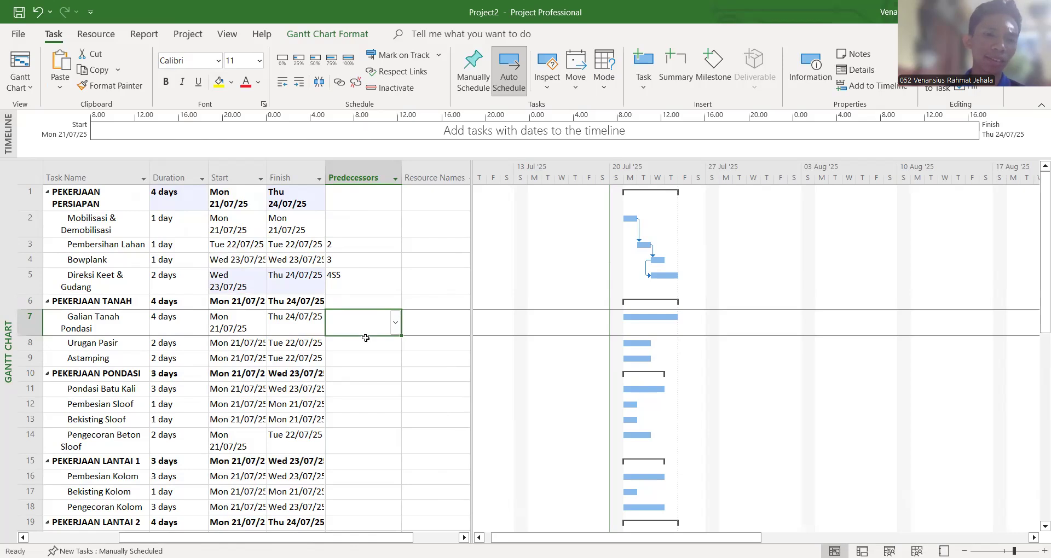
pyautogui.click(365, 339)
pyautogui.click(373, 324)
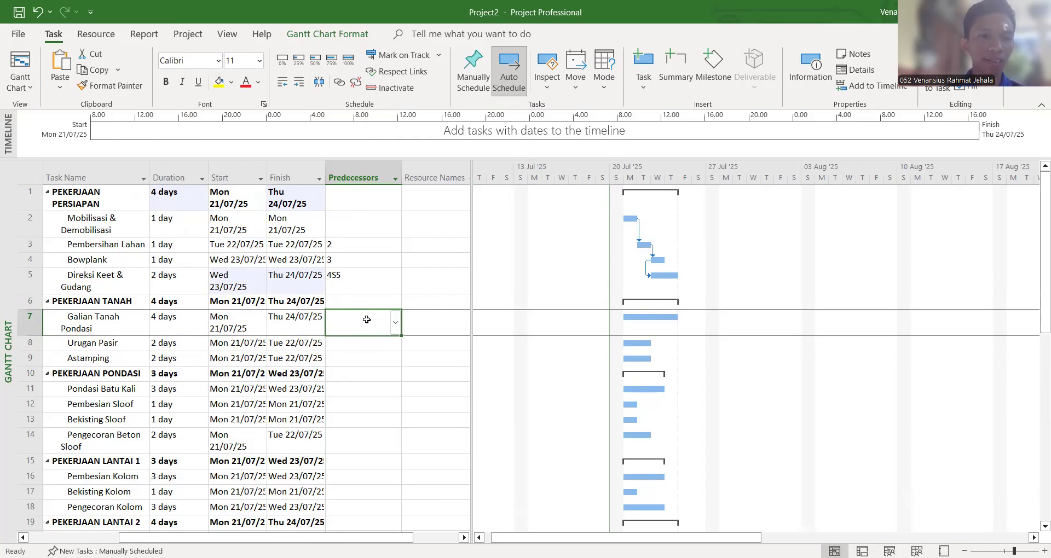
pyautogui.write('3,5')
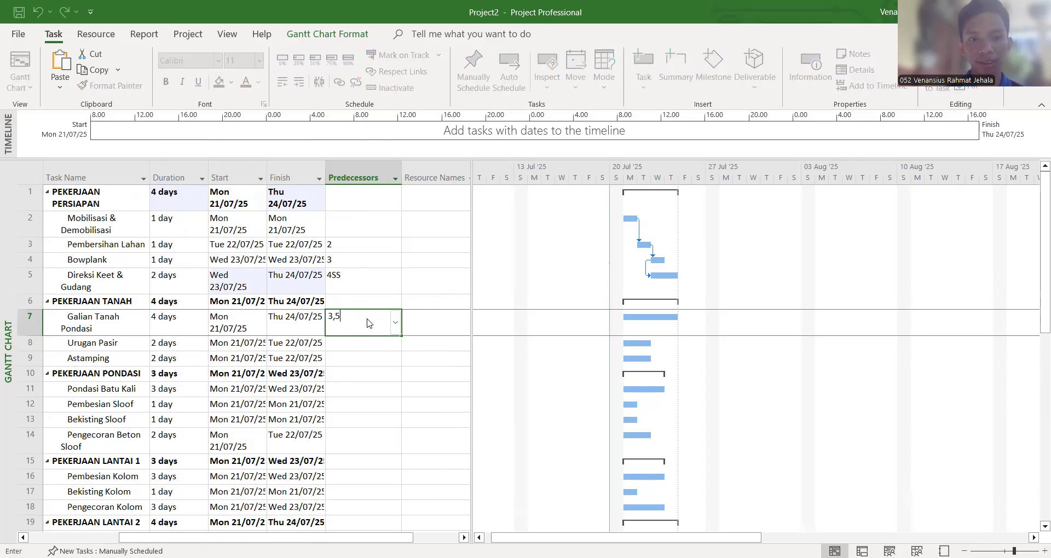
pyautogui.press('Return')
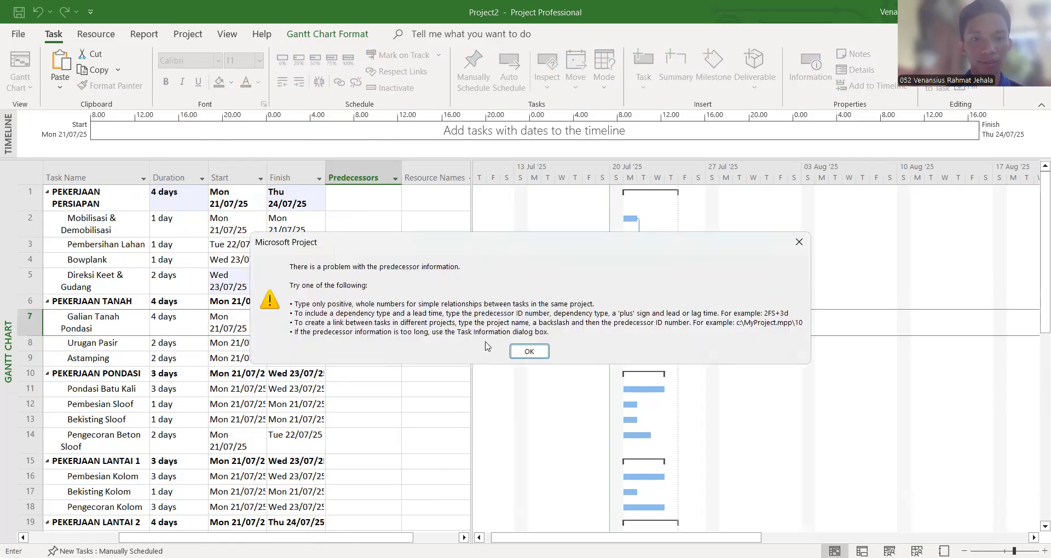
pyautogui.click(528, 351)
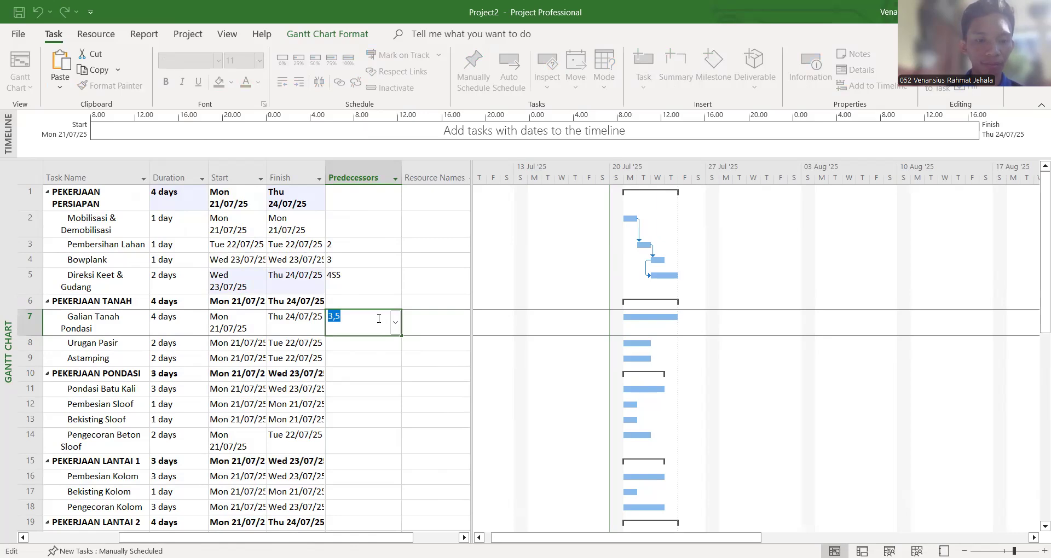
# - Try to enter 3fs,5fs as the predecessors of Galian Tanah Pondasi
pyautogui.write('#')
pyautogui.press('BackSpace')
pyautogui.write('3fs,5fs')
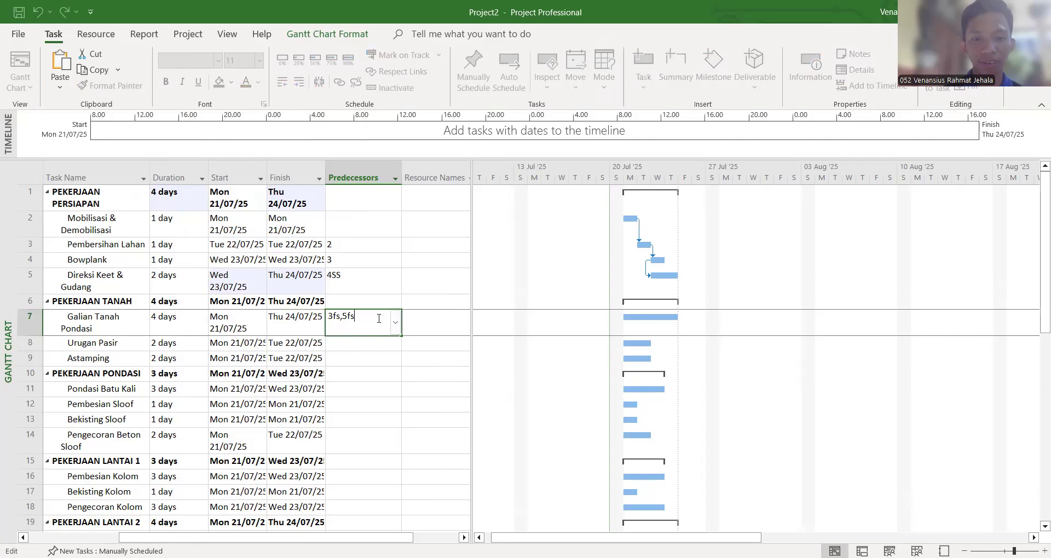
pyautogui.press('Return')
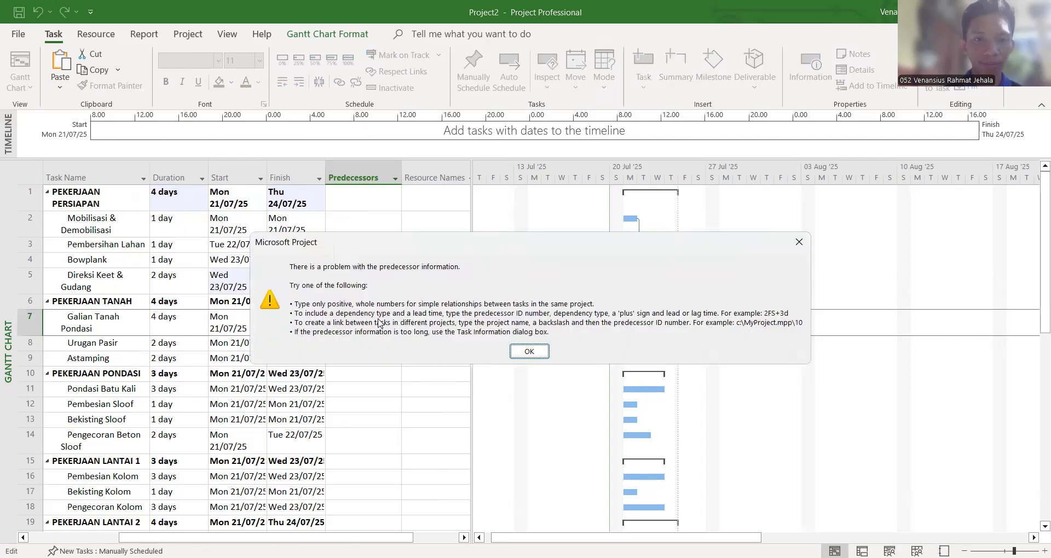
pyautogui.click(527, 352)
# - Dismiss the predecessor error and set the predecessor of Galian Tanah Pondasi to 5
pyautogui.click(382, 324)
pyautogui.moveTo(382, 324); pyautogui.dragTo(240, 317)
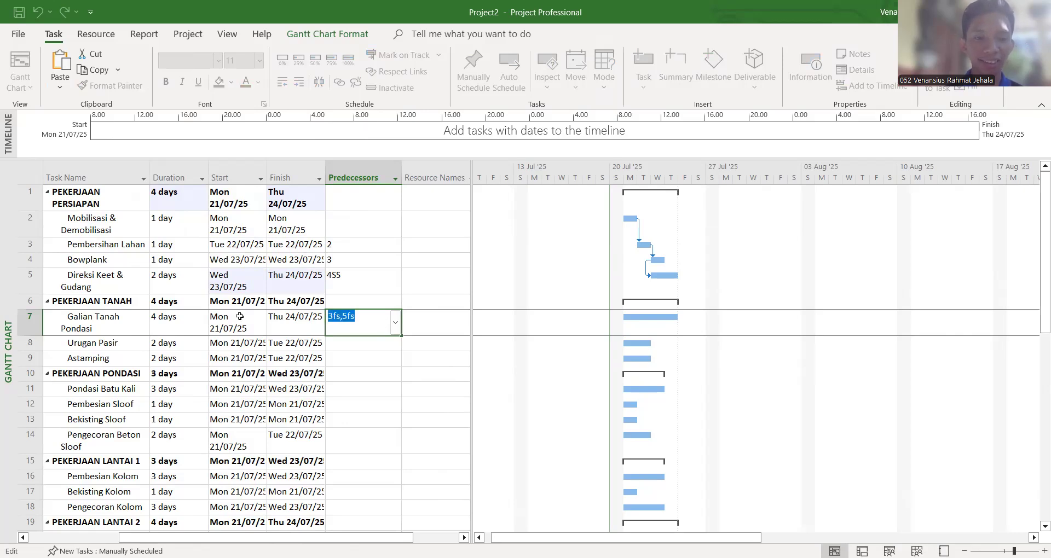
pyautogui.write('5')
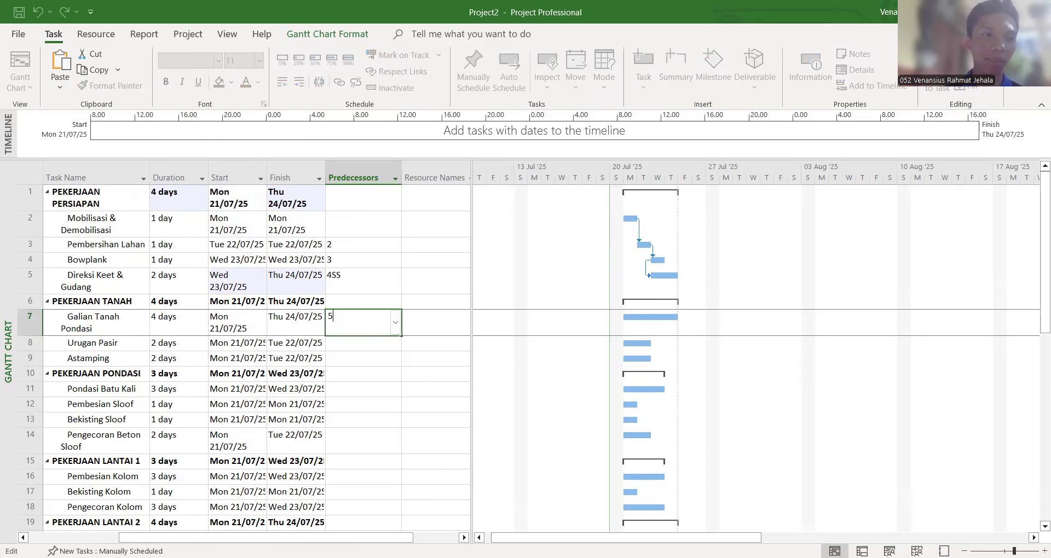
pyautogui.press('Return')
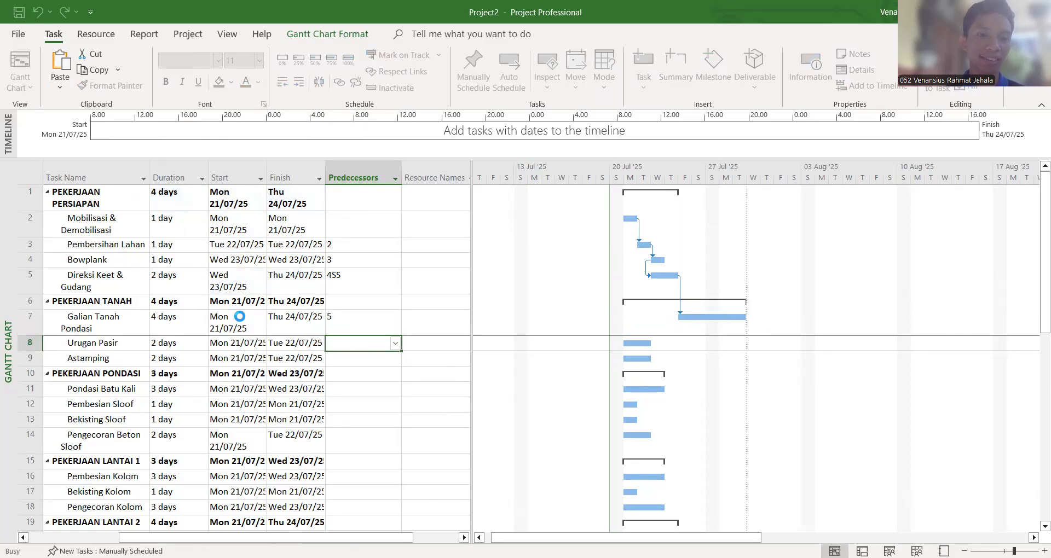
# - Enter 7ss+50% as the predecessor of Urugan Pasir
pyautogui.scroll(-1, 311, 367)
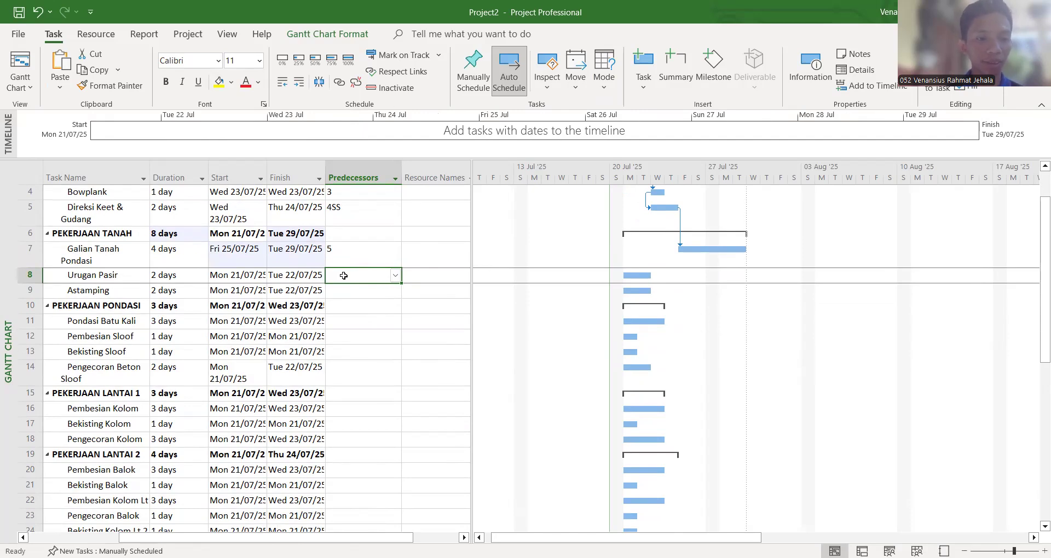
pyautogui.write('7ss')
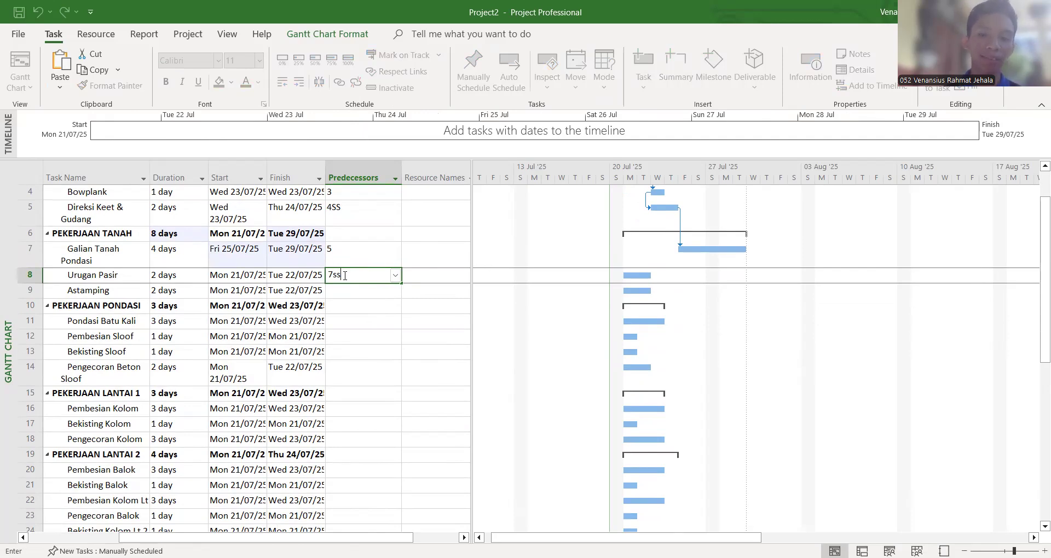
pyautogui.write('+50%')
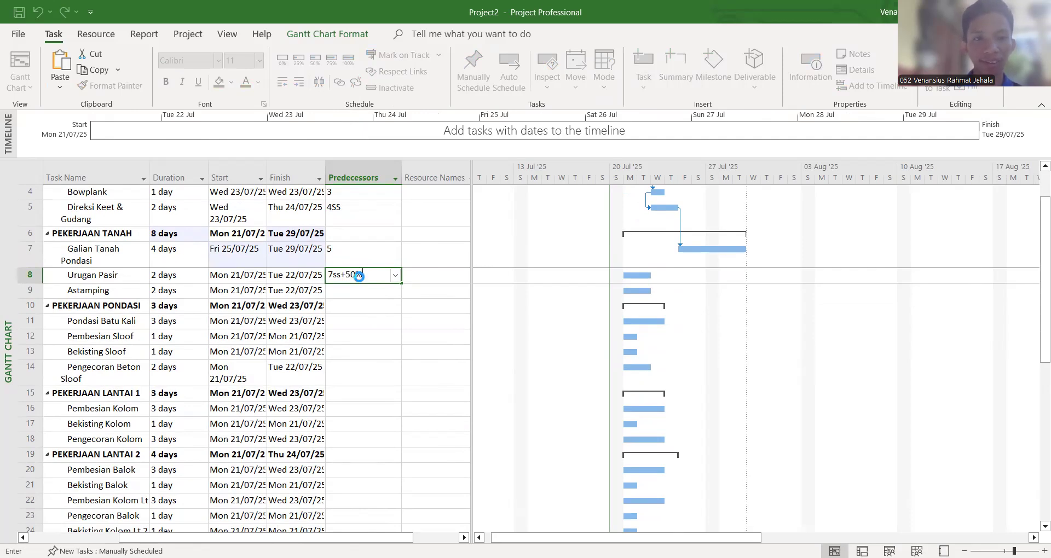
pyautogui.press('Return')
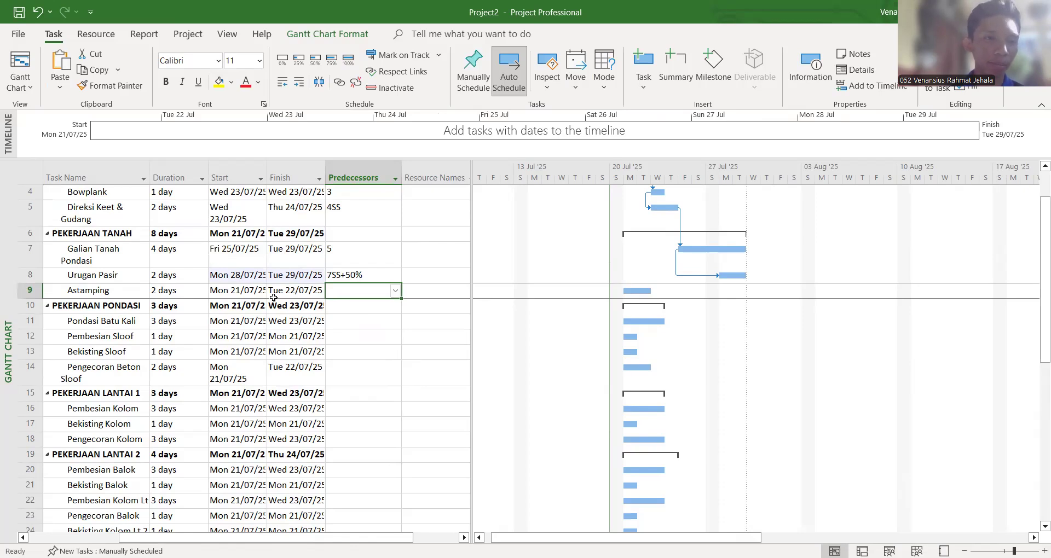
# - Enter 8 as the predecessor of Astamping
pyautogui.scroll(-1, 273, 295)
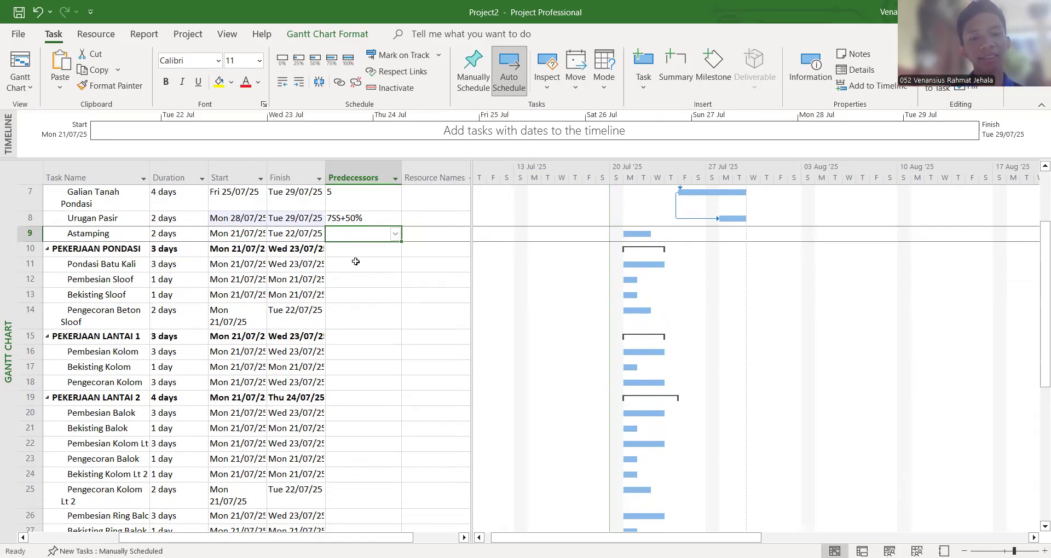
pyautogui.write('8')
pyautogui.press('Return')
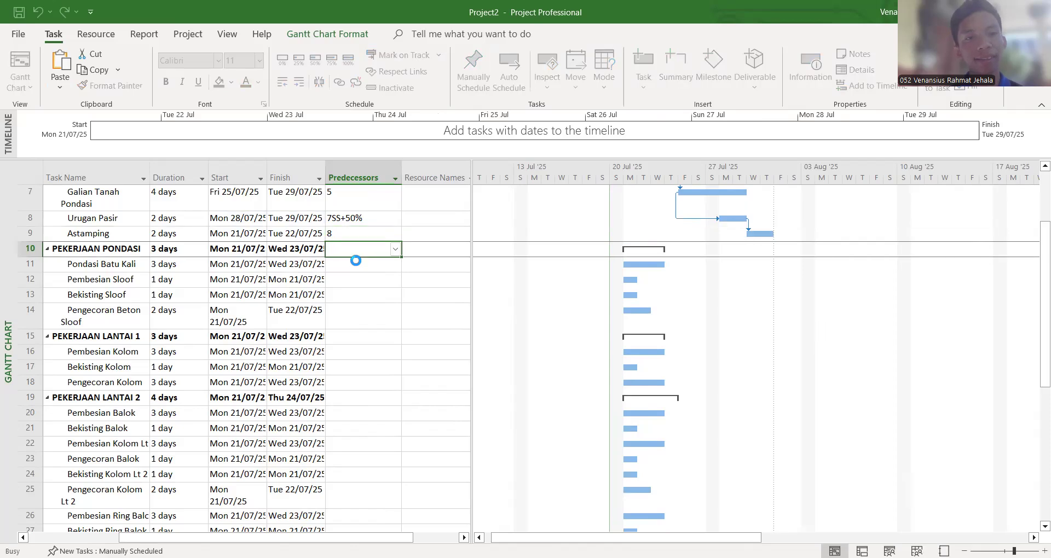
# - Set the predecessor of Pondasi Batu Kali to 9 and of Pembesian Sloof to 11
pyautogui.click(357, 264)
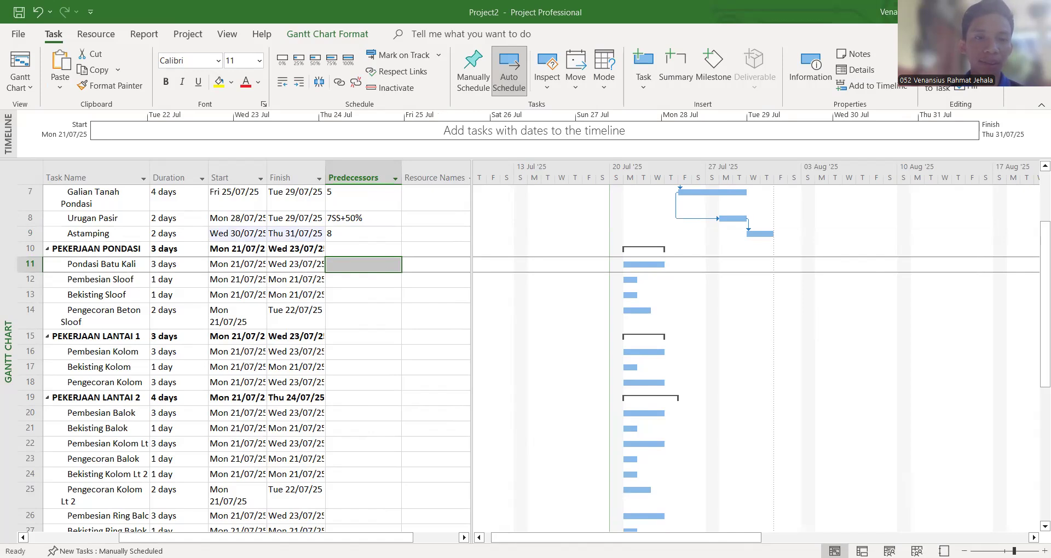
pyautogui.click(359, 303)
pyautogui.write('9')
pyautogui.press('Return')
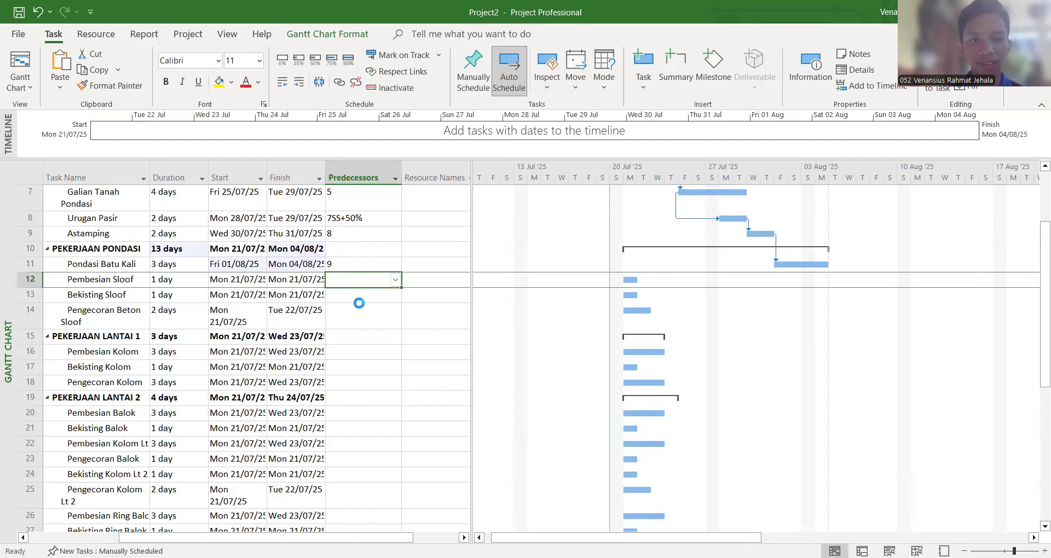
pyautogui.write('11')
pyautogui.press('Return')
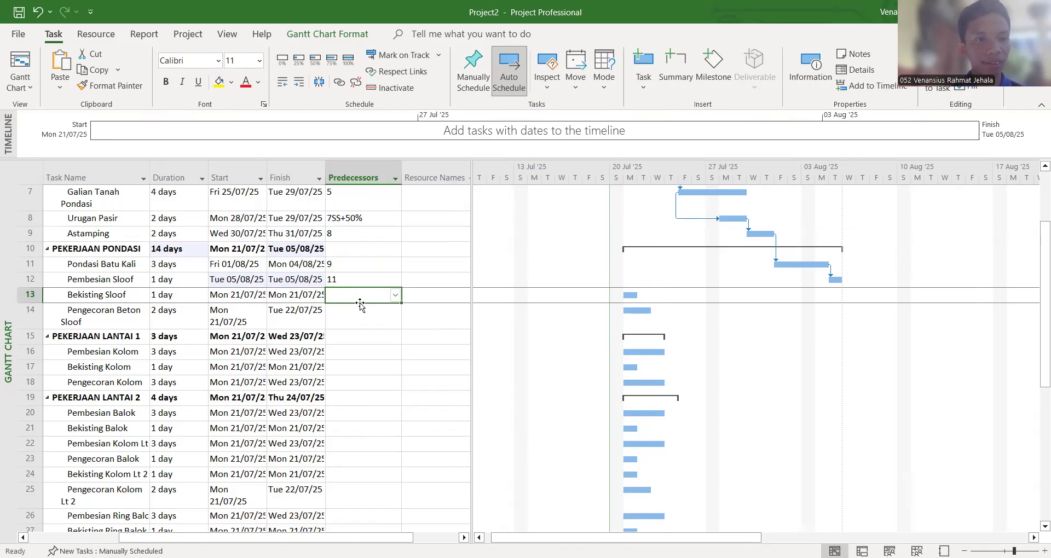
# - Set the predecessor of Bekisting Sloof to 12 and of Pengecoran Beton Sloof to 13
pyautogui.write('12')
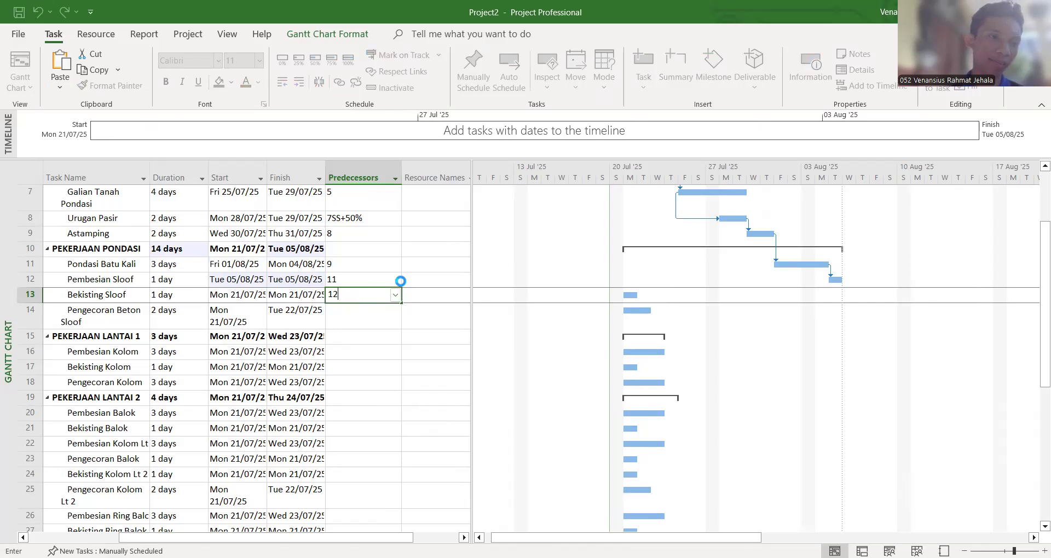
pyautogui.press('Return')
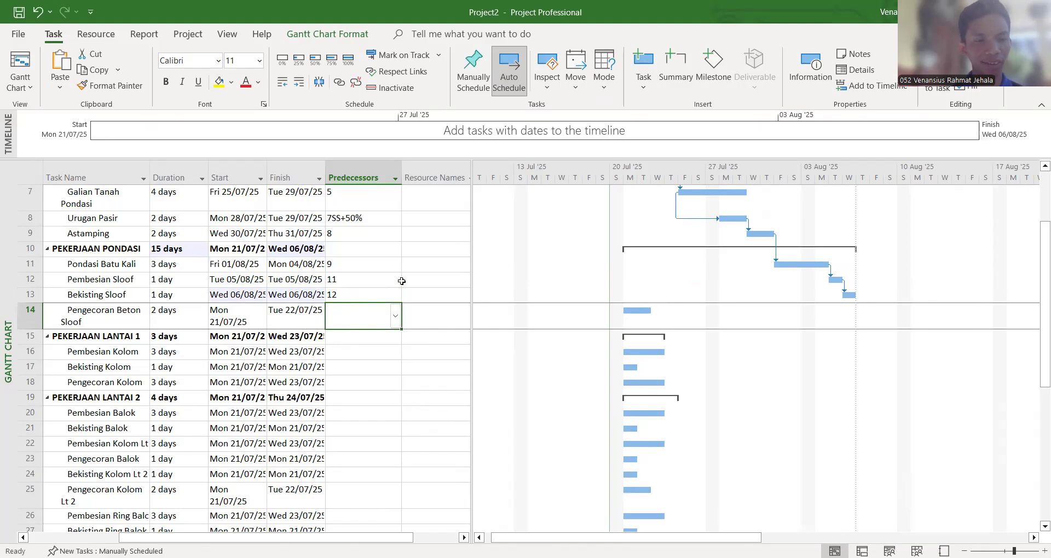
pyautogui.write('13')
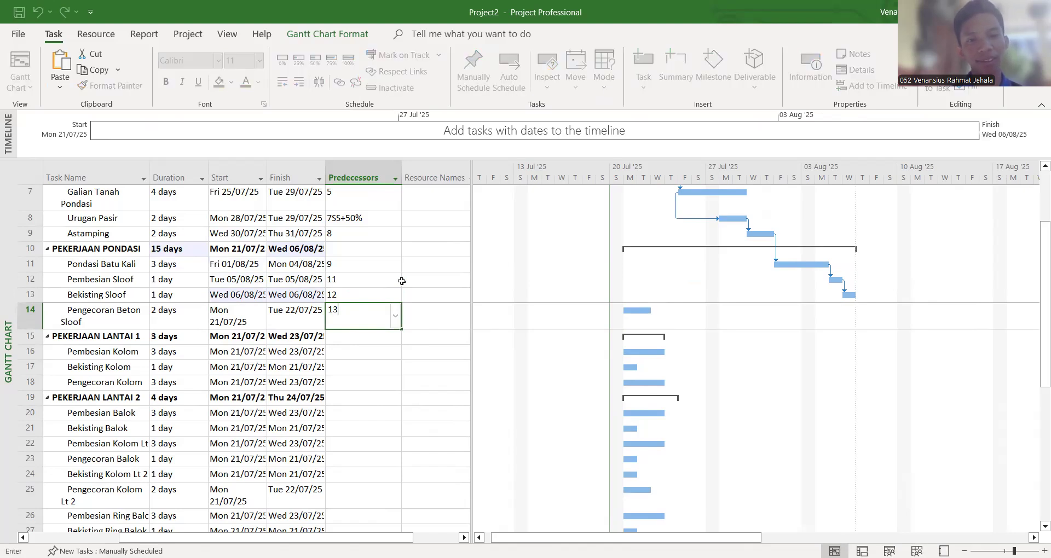
pyautogui.press('Return')
# - Enter 12ss as the predecessor of Pembesian Kolom under PEKERJAAN LANTAI 1
pyautogui.scroll(-3, 373, 351)
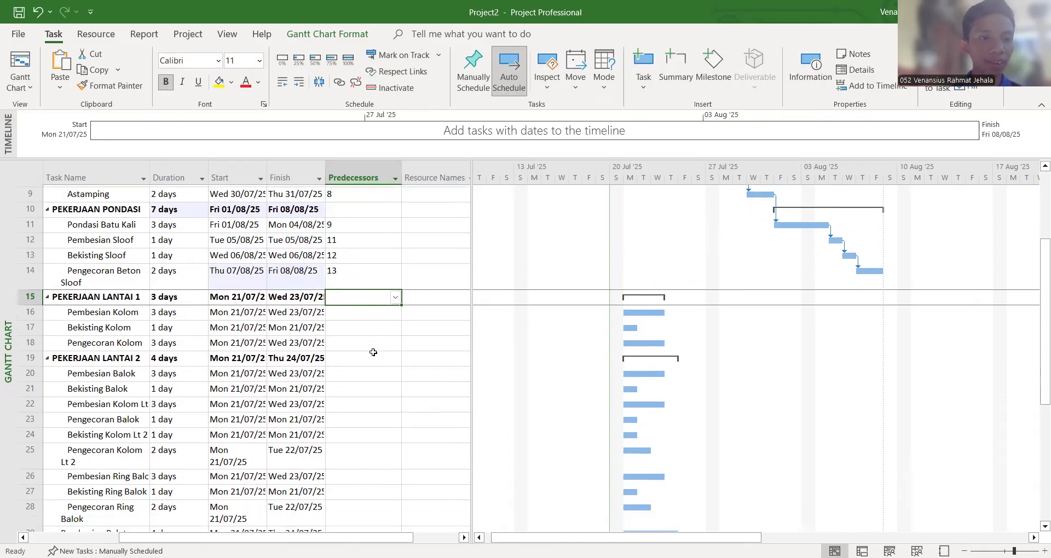
pyautogui.click(369, 295)
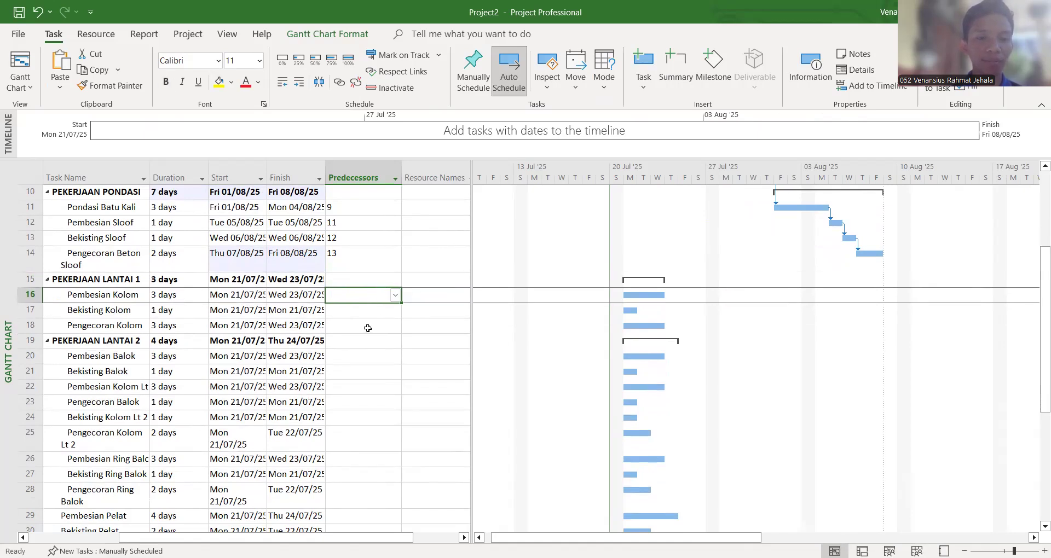
pyautogui.scroll(2, 365, 330)
pyautogui.scroll(1, 367, 331)
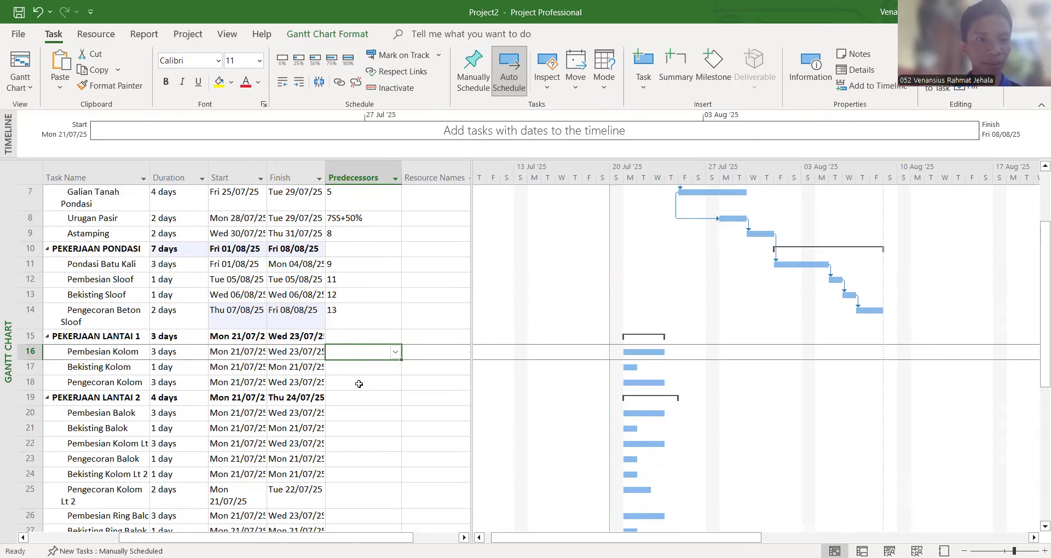
pyautogui.write('12')
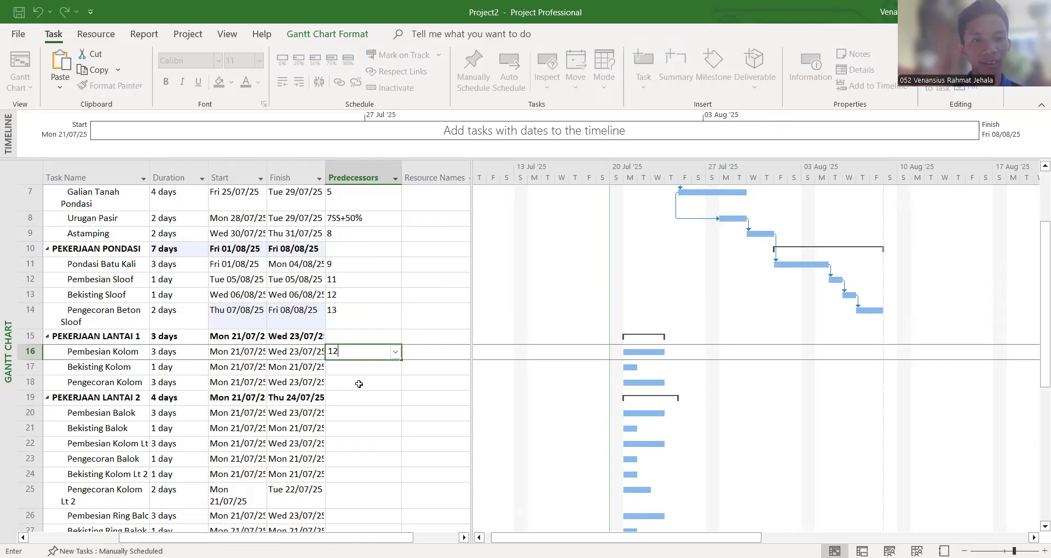
pyautogui.write('ss')
pyautogui.press('Return')
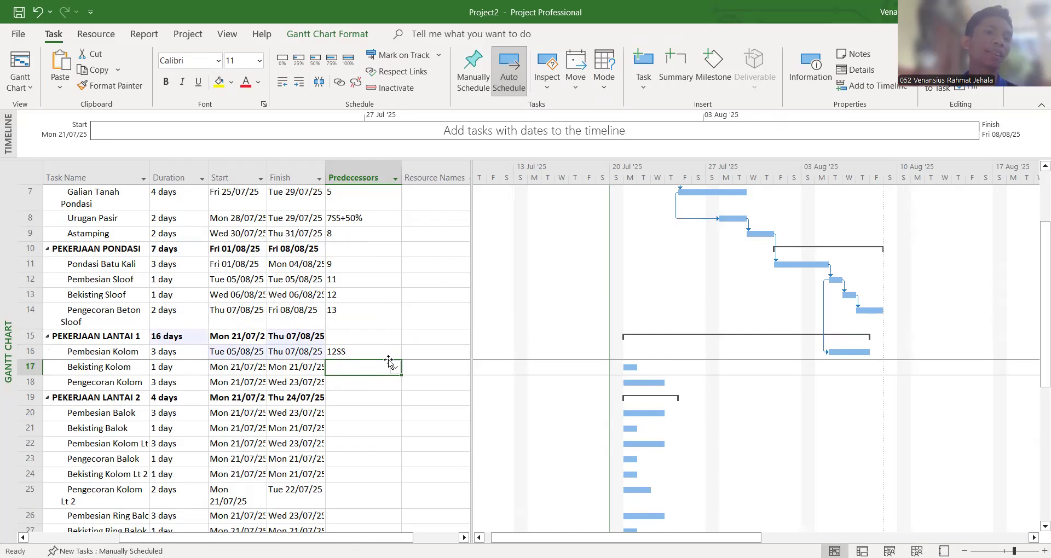
# - Set the predecessor of Bekisting Kolom to 16 and of Pengecoran Kolom to 17
pyautogui.write('16')
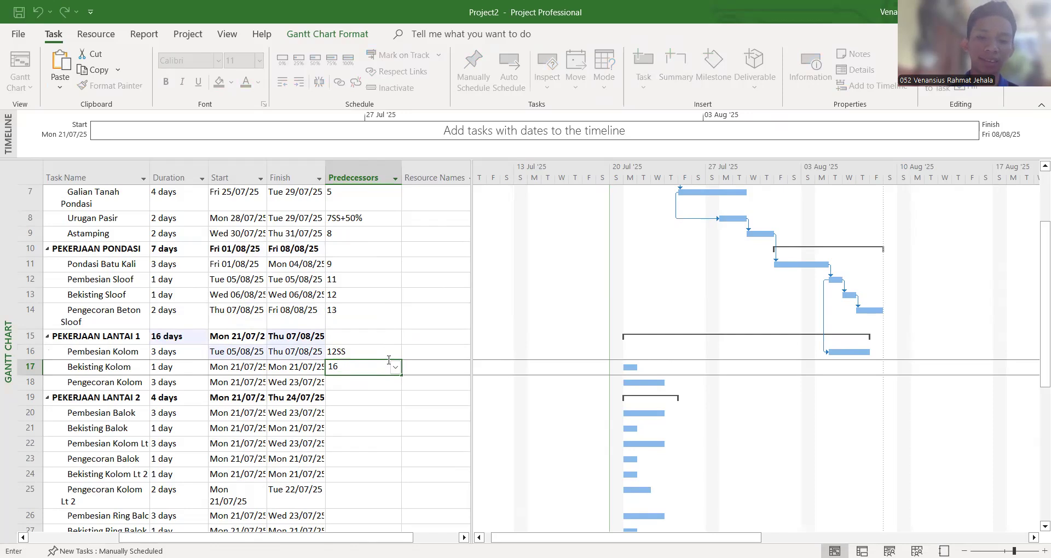
pyautogui.press('Return')
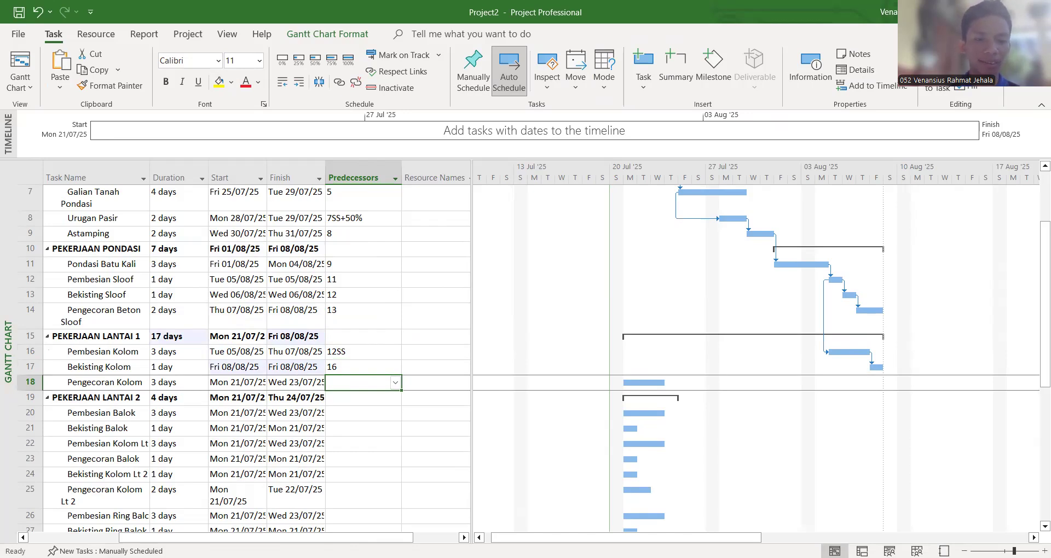
pyautogui.write('17')
pyautogui.press('Return')
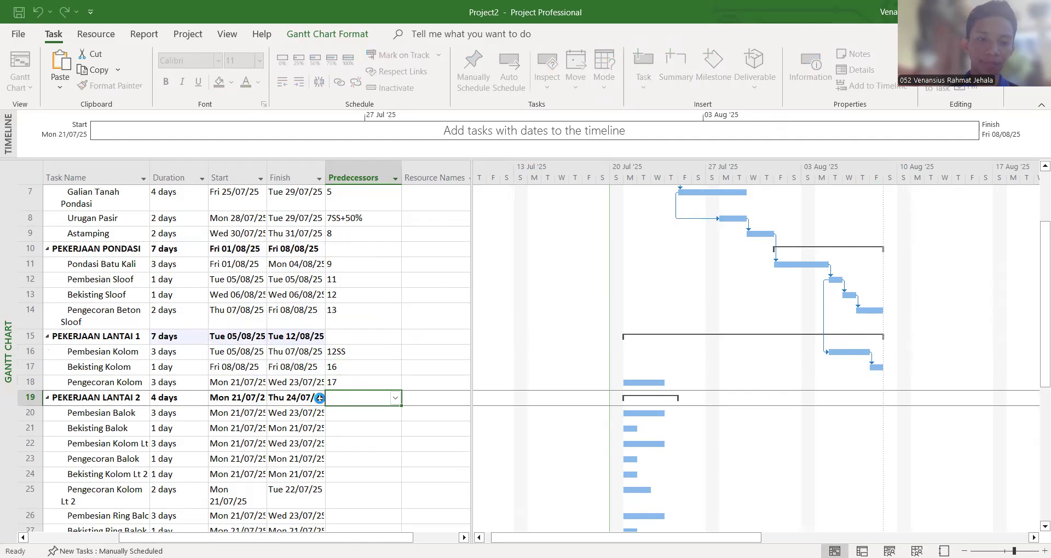
pyautogui.scroll(-1, 340, 392)
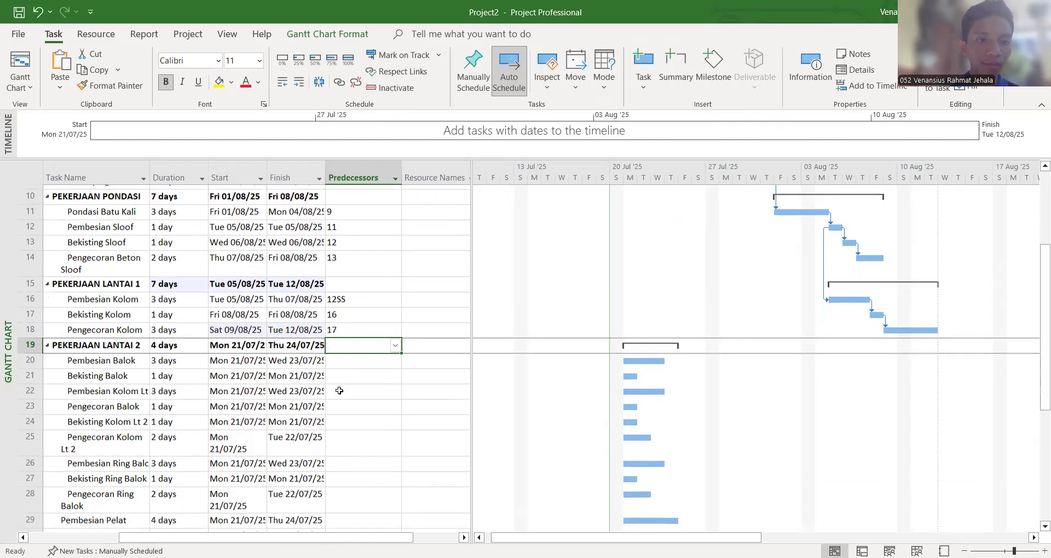
pyautogui.scroll(-1, 364, 366)
pyautogui.click(368, 359)
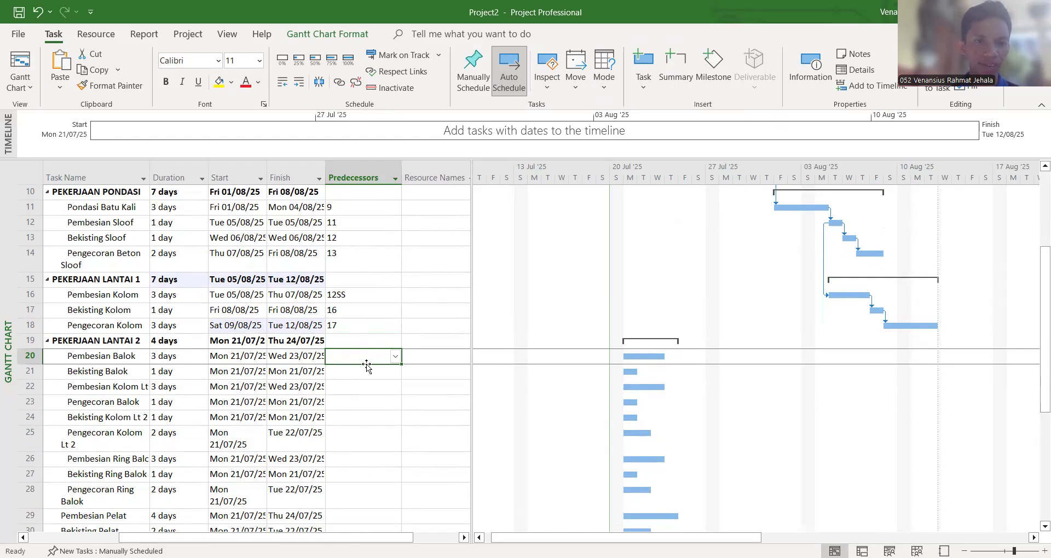
pyautogui.press('Down')
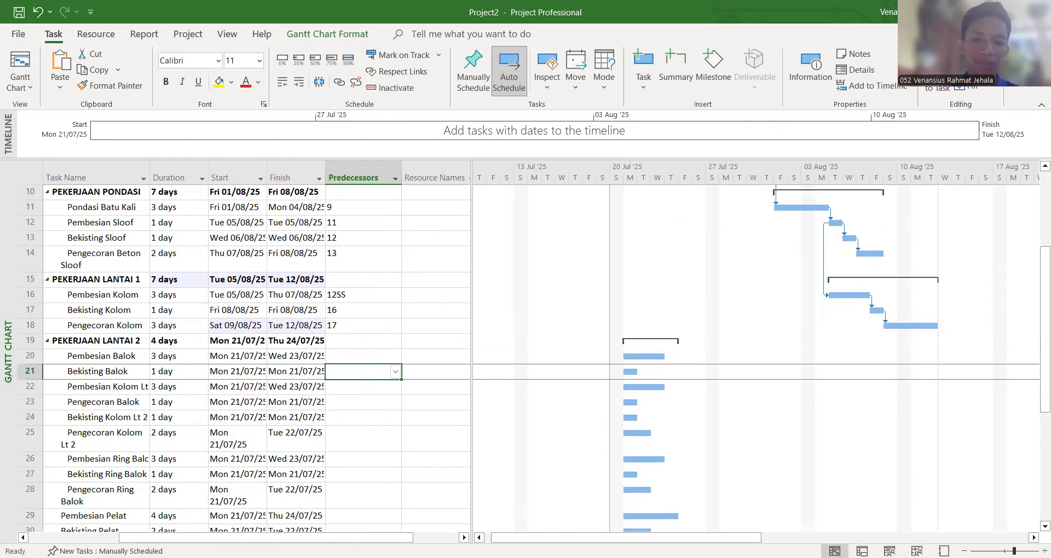
pyautogui.hotkey('alt', 'Tab')
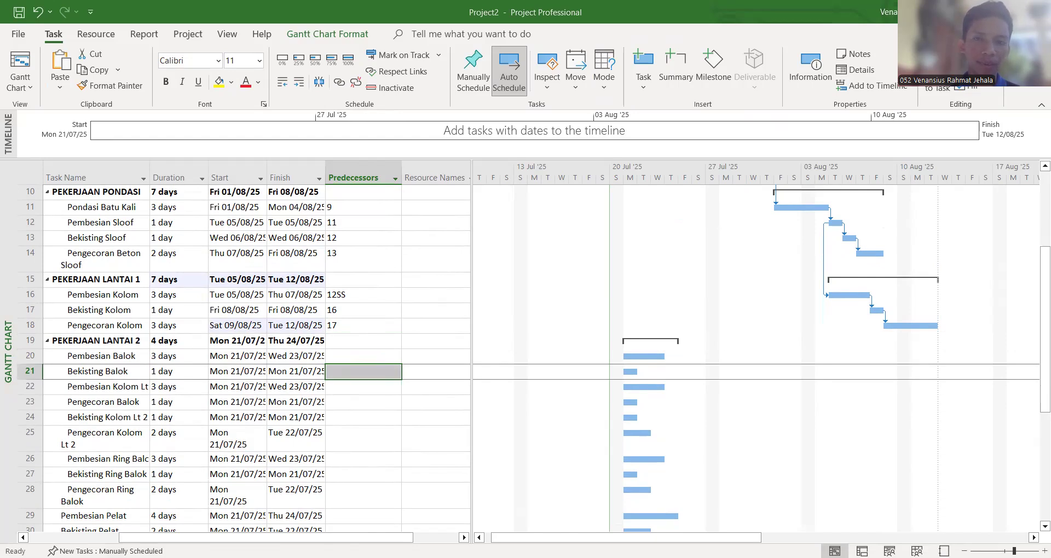
pyautogui.hotkey('alt', 'Tab')
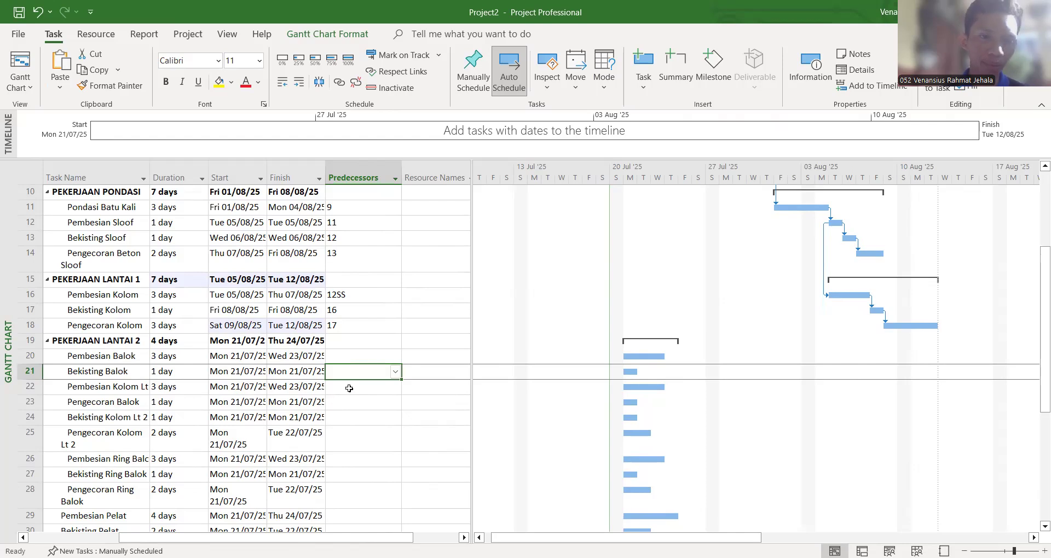
pyautogui.click(346, 355)
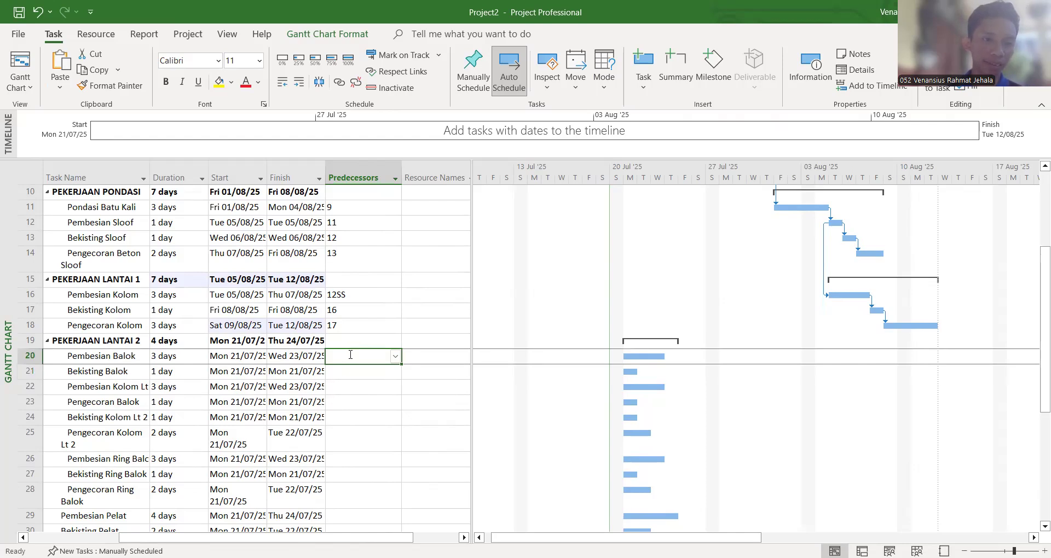
pyautogui.write('22')
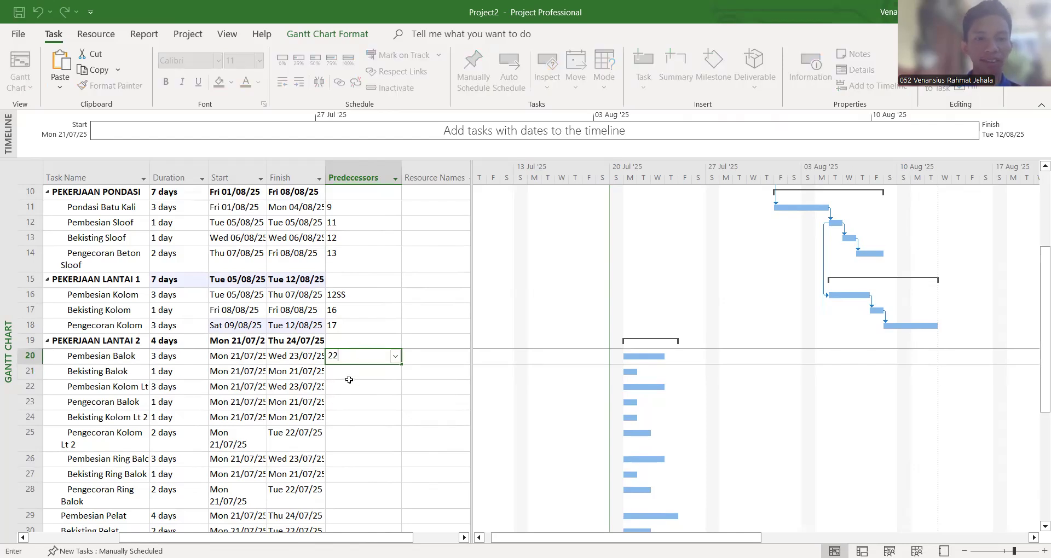
pyautogui.write('ss+50')
pyautogui.press('BackSpace')
pyautogui.press('BackSpace')
pyautogui.press('BackSpace')
pyautogui.press('BackSpace')
pyautogui.press('BackSpace')
pyautogui.press('BackSpace')
pyautogui.press('BackSpace')
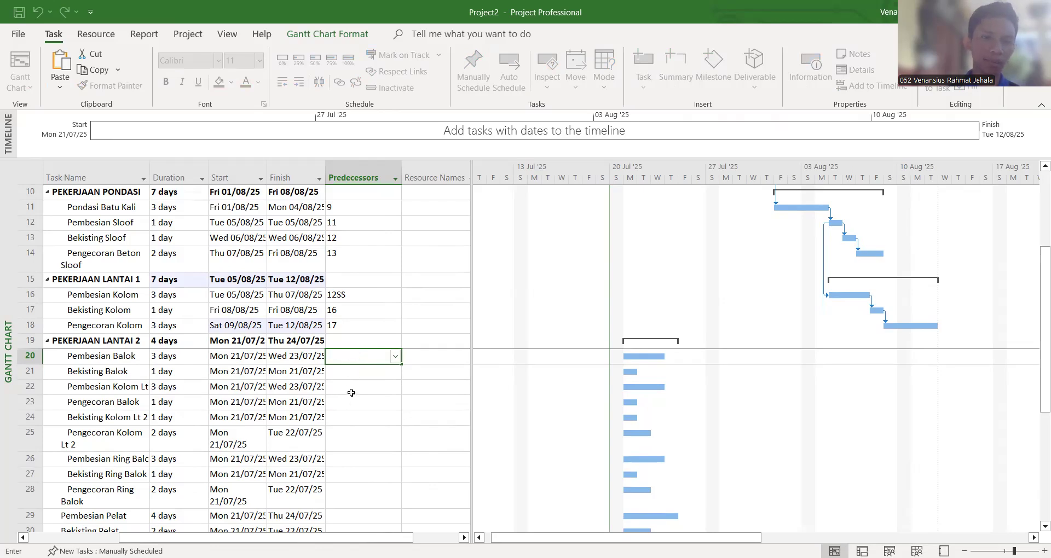
# - Enter 18 as the predecessor of Pembesian Balok under PEKERJAAN LANTAI 2
pyautogui.click(349, 389)
pyautogui.click(351, 363)
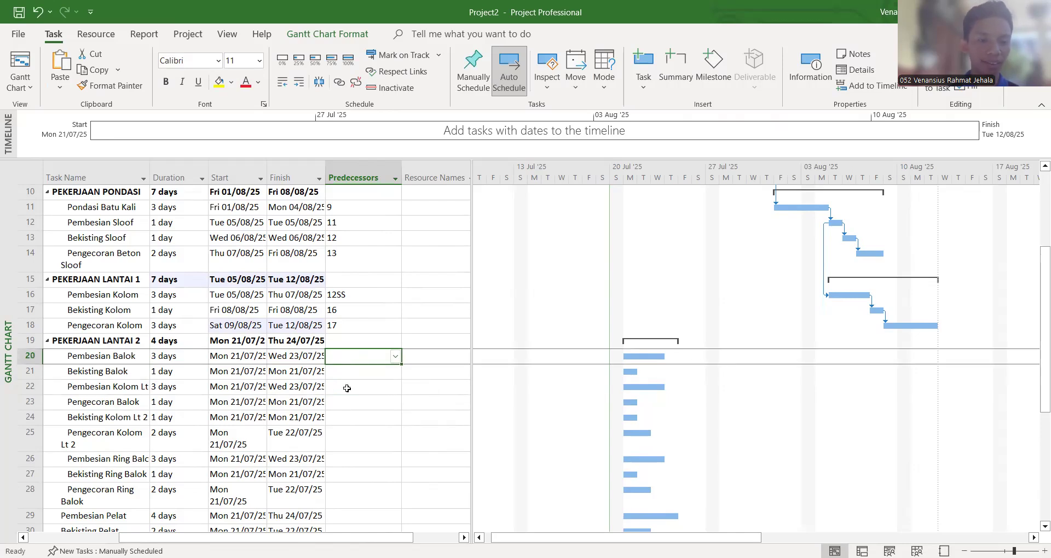
pyautogui.write('18')
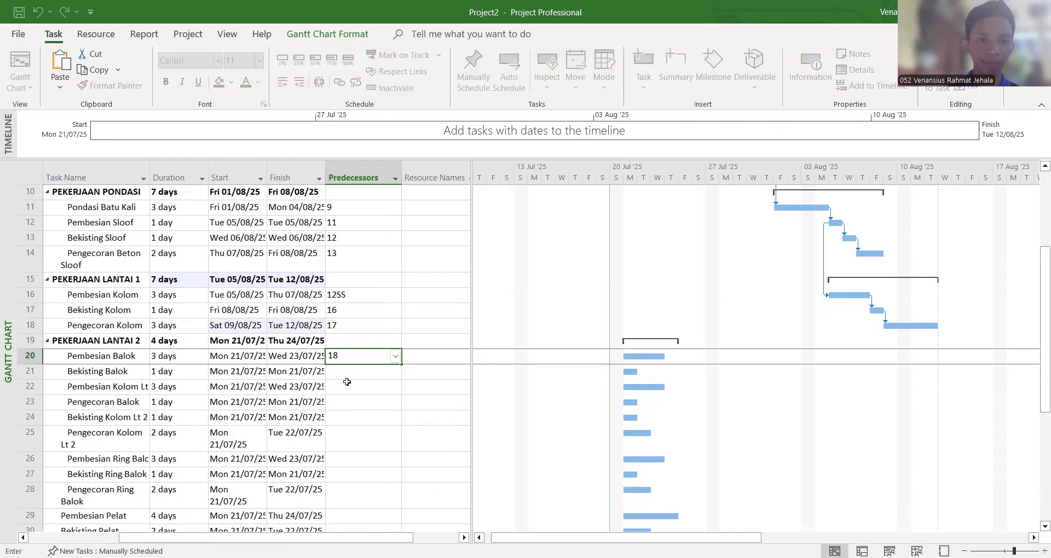
pyautogui.press('Return')
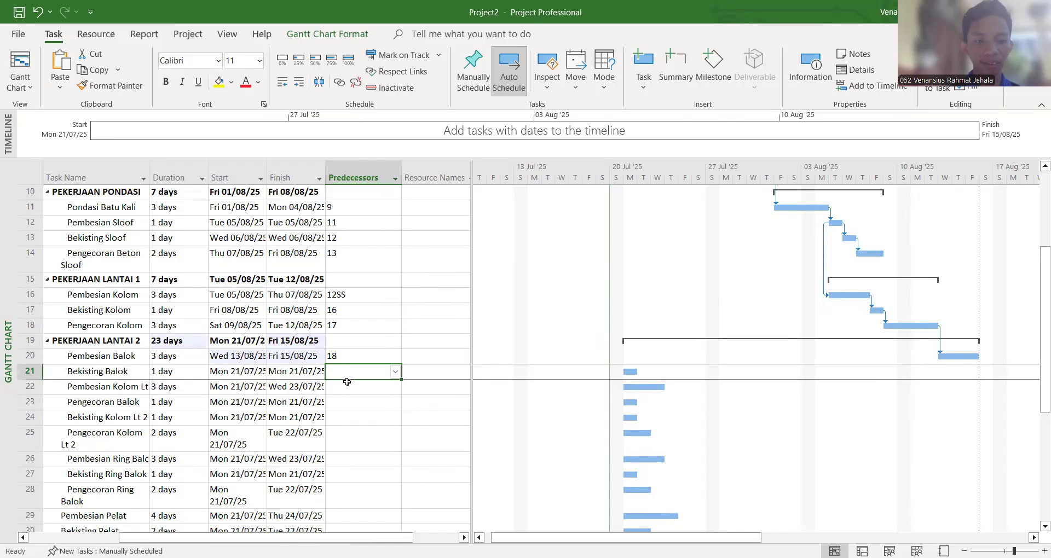
# - Set the predecessor of Bekisting Balok to 20 and of Pembesian Kolom Lt 2 to 20SS
pyautogui.write('20')
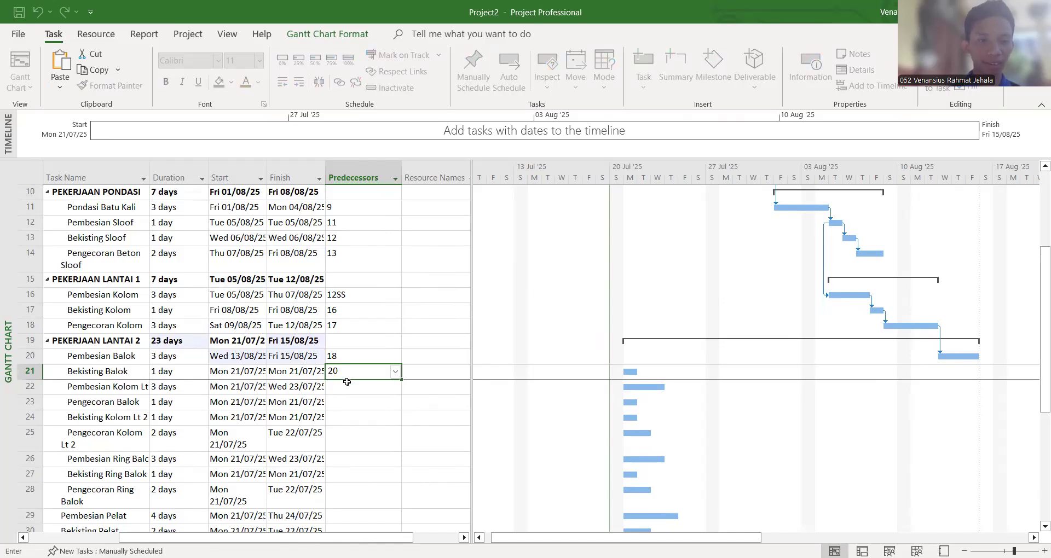
pyautogui.press('Return')
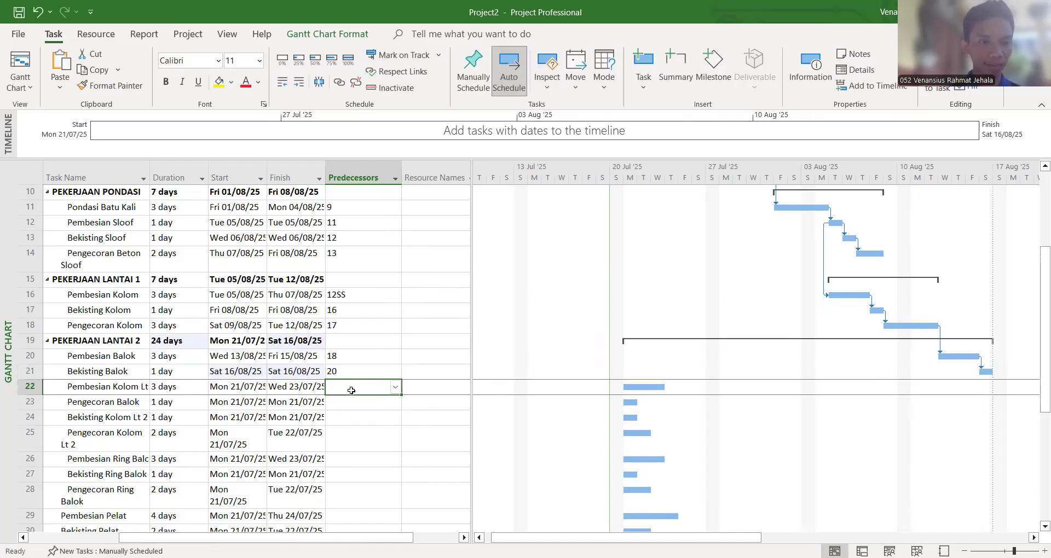
pyautogui.scroll(-1, 351, 390)
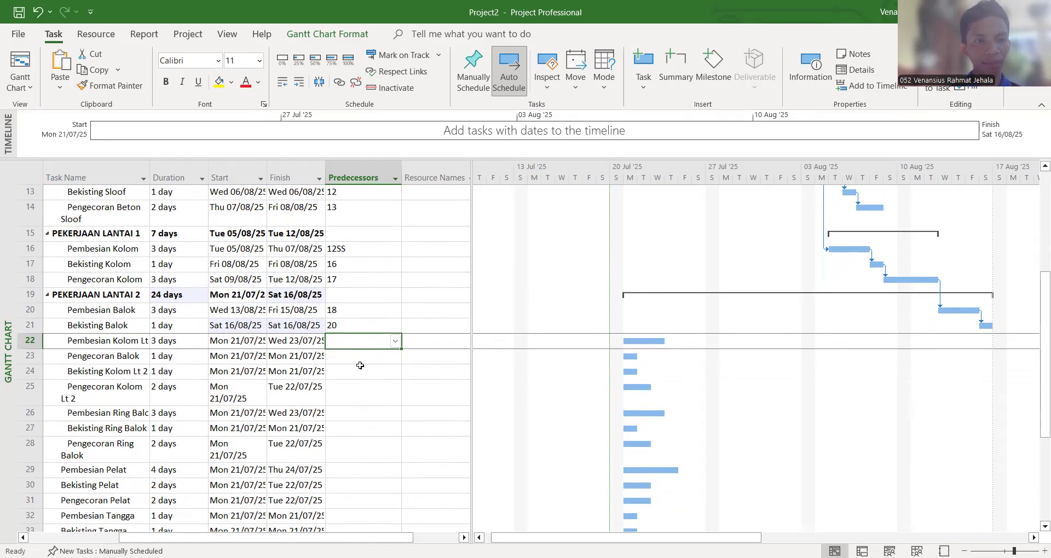
pyautogui.write('20SS')
pyautogui.press('Return')
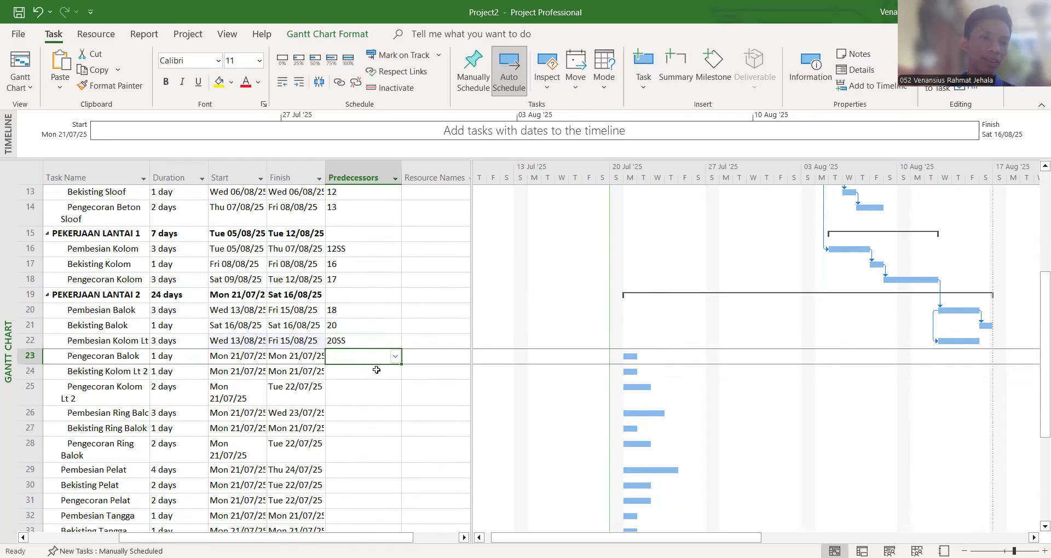
# - Set the predecessors of Pengecoran Balok to 21, Bekisting Kolom Lt 2 to 22 and Pengecoran Kolom Lt 2 to 24
pyautogui.write('21')
pyautogui.press('Return')
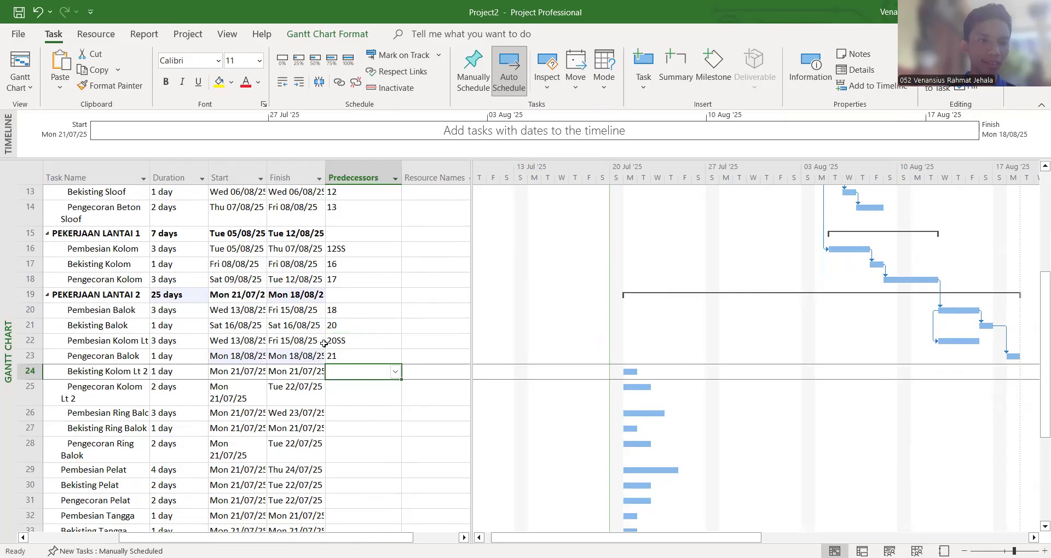
pyautogui.write('22')
pyautogui.press('Return')
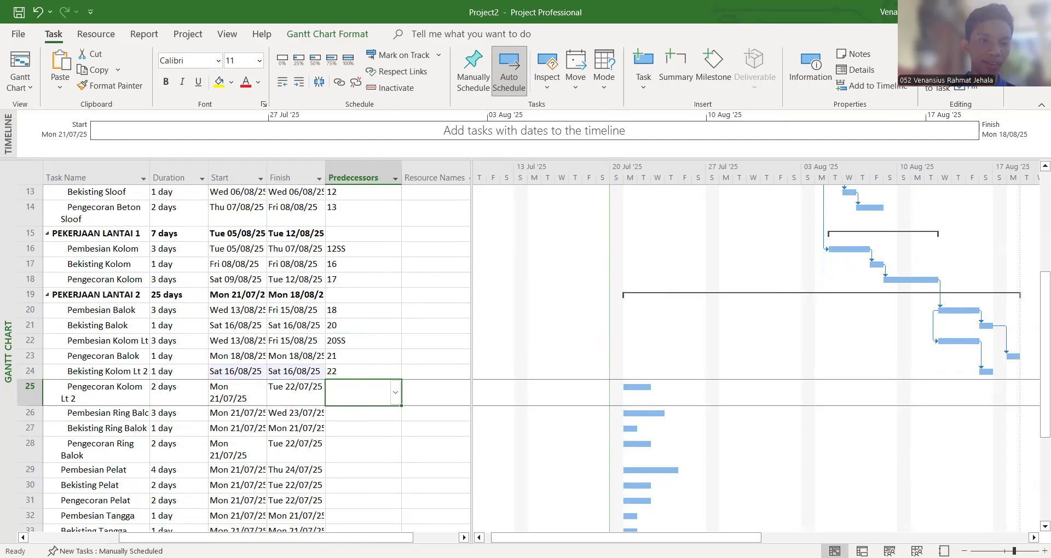
pyautogui.write('24')
pyautogui.press('Return')
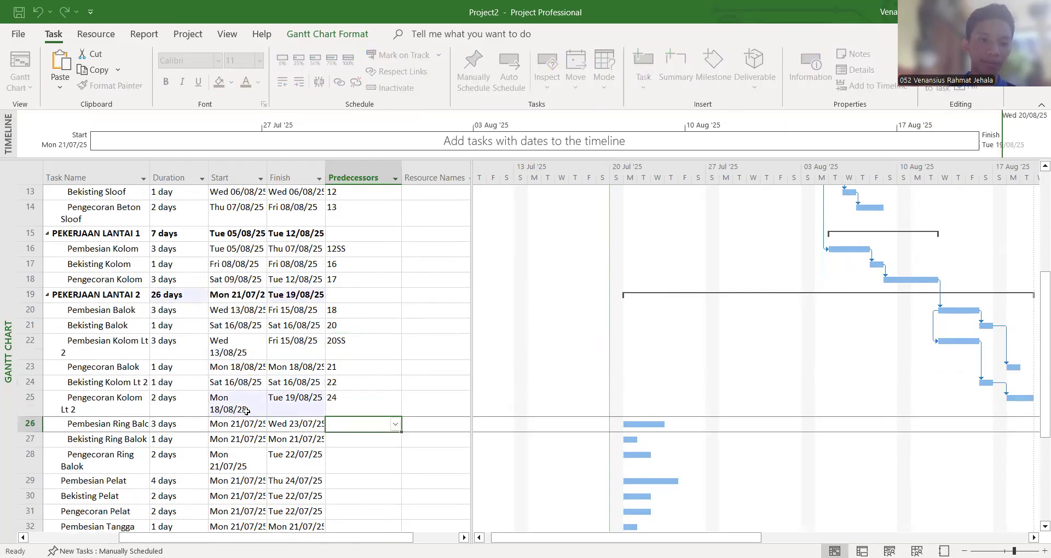
# - Set the predecessors of the Ring Balok tasks: Pembesian to 25, Bekisting to 26 and Pengecoran to 27
pyautogui.scroll(-4, 248, 319)
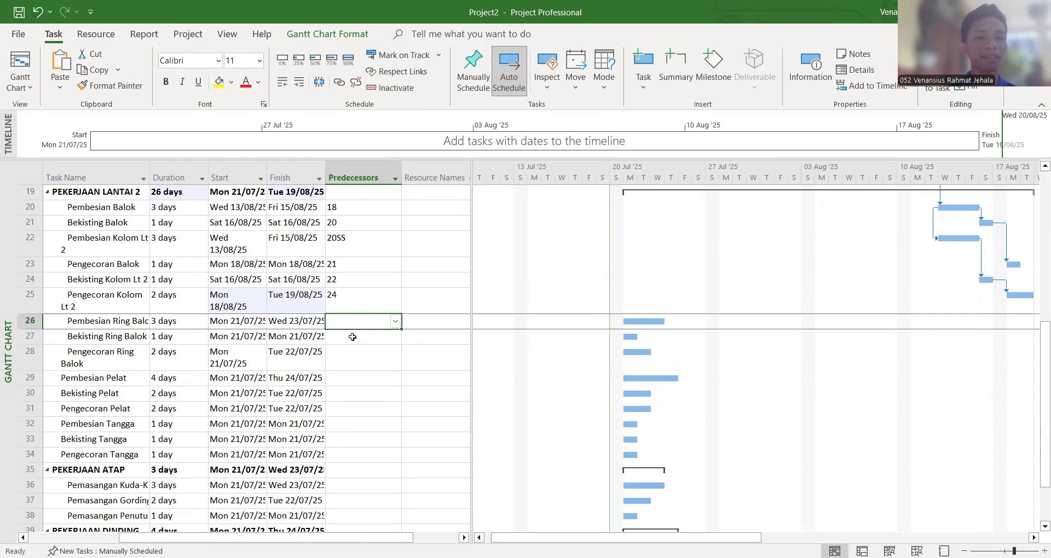
pyautogui.write('25')
pyautogui.press('Return')
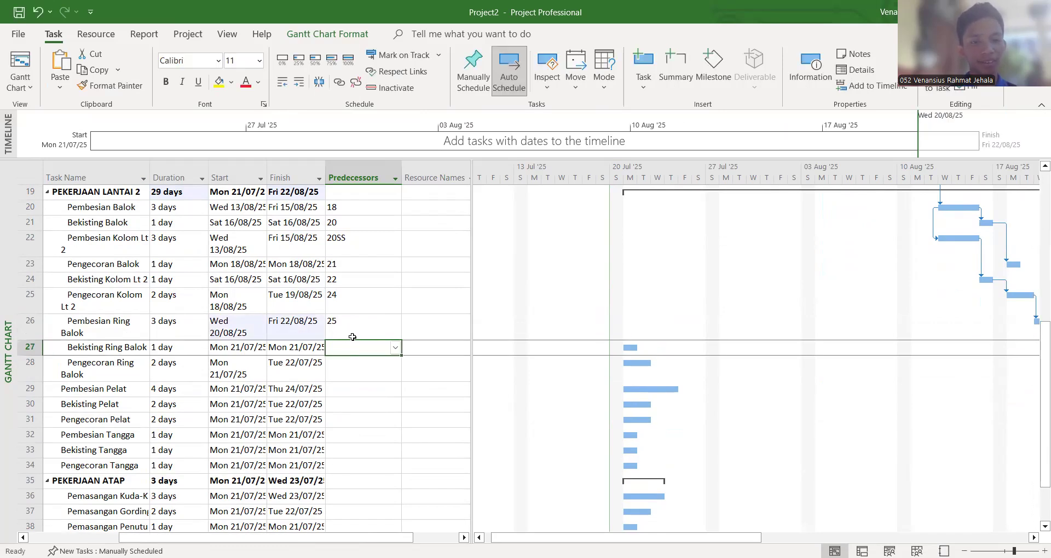
pyautogui.write('26')
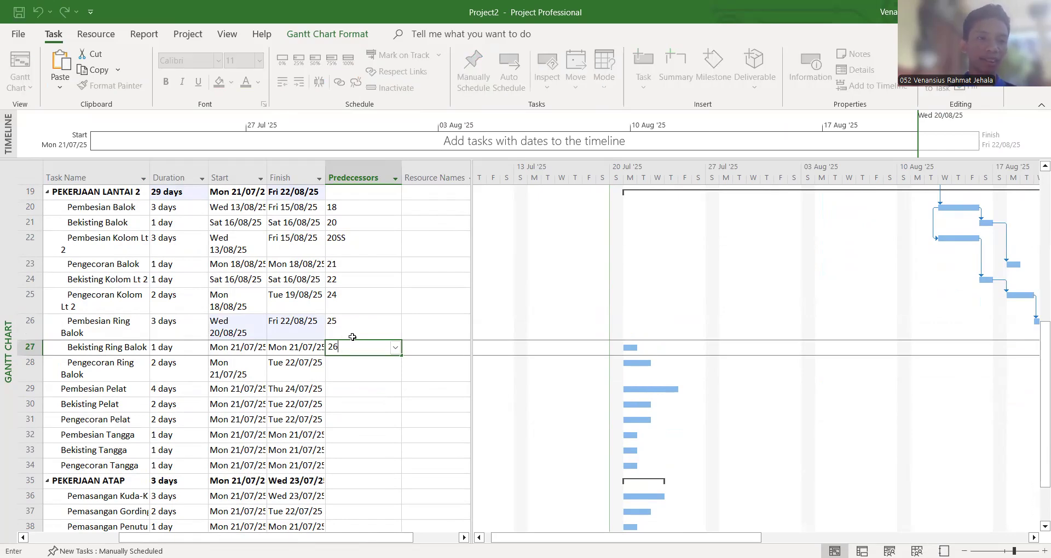
pyautogui.press('Return')
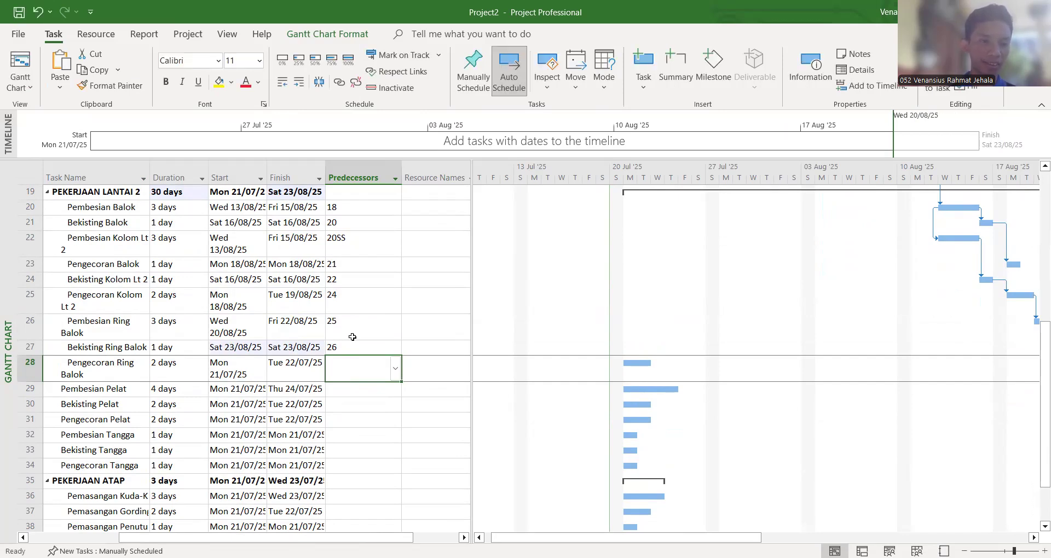
pyautogui.write('27')
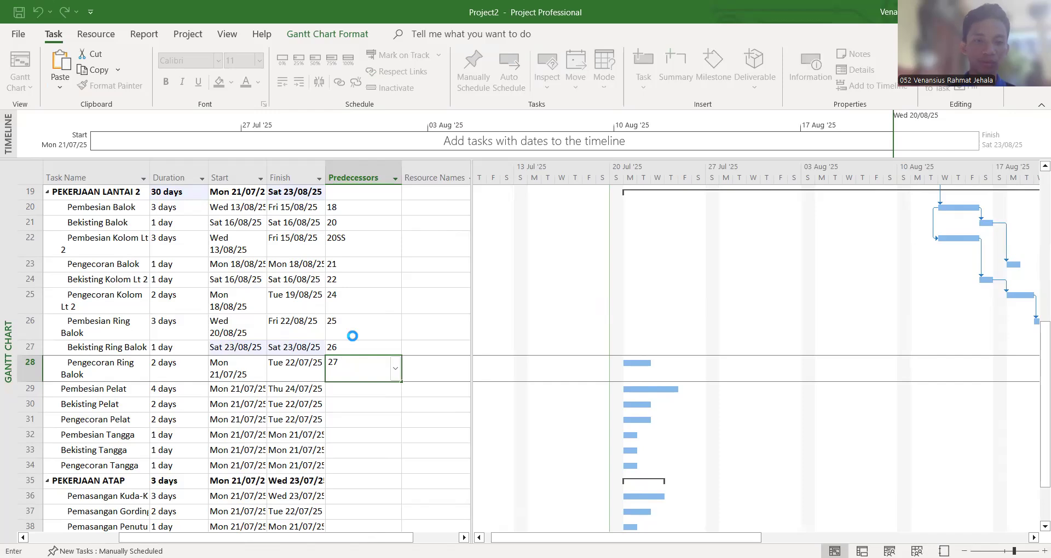
pyautogui.press('Return')
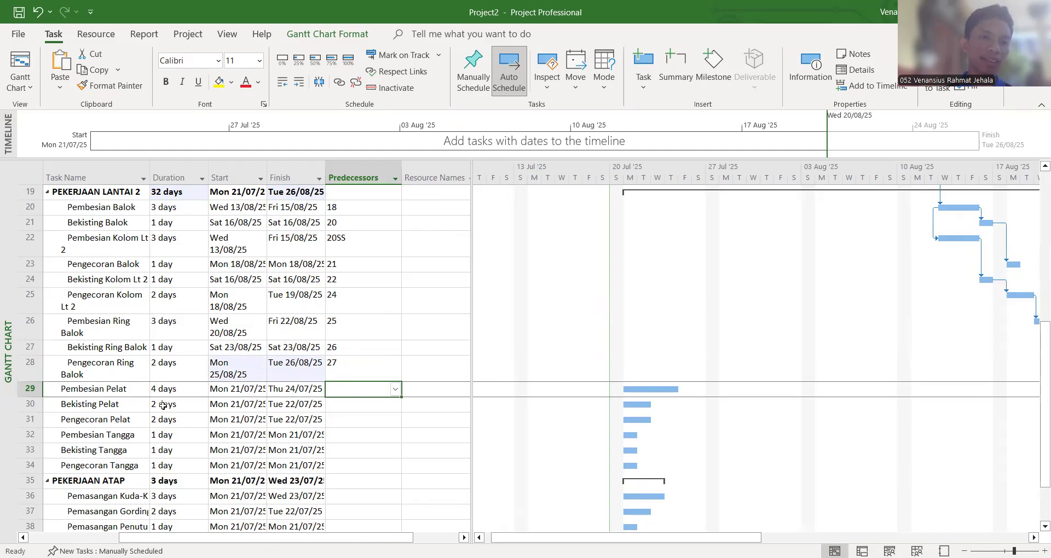
# - Set the predecessors of the Pelat tasks: Pembesian to 20SS, Bekisting to 29SS and Pengecoran to 30
pyautogui.write('20SS')
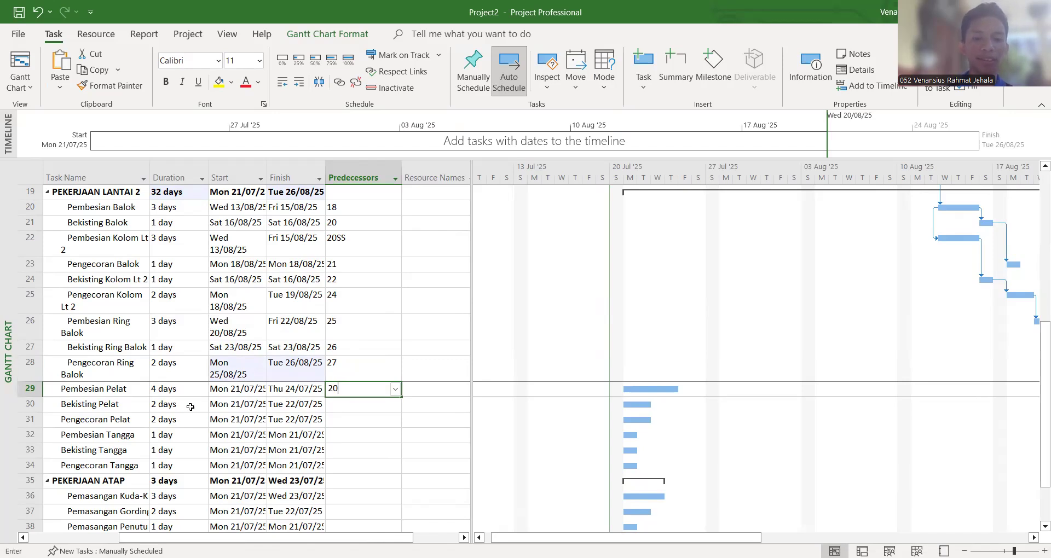
pyautogui.press('Return')
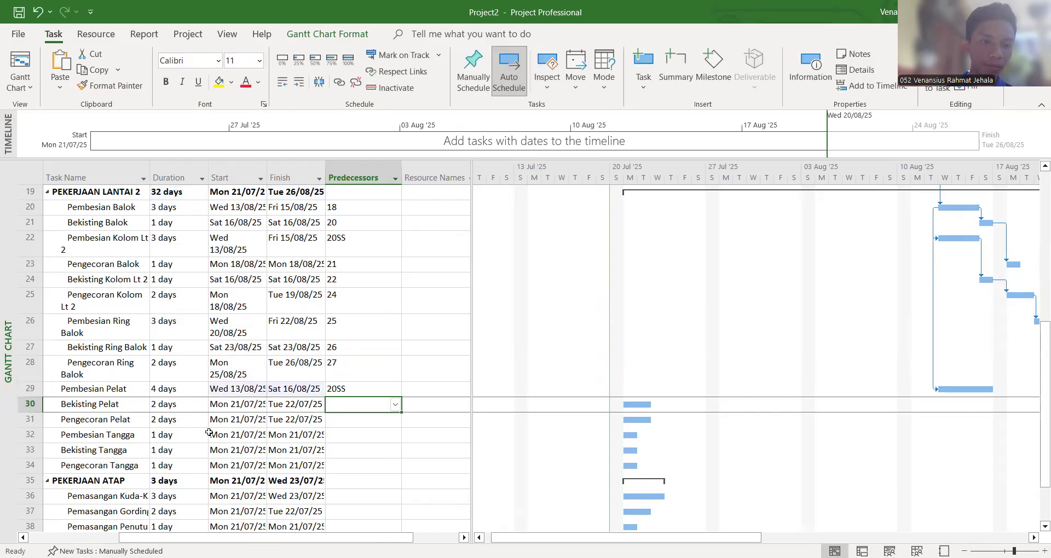
pyautogui.scroll(-1, 209, 433)
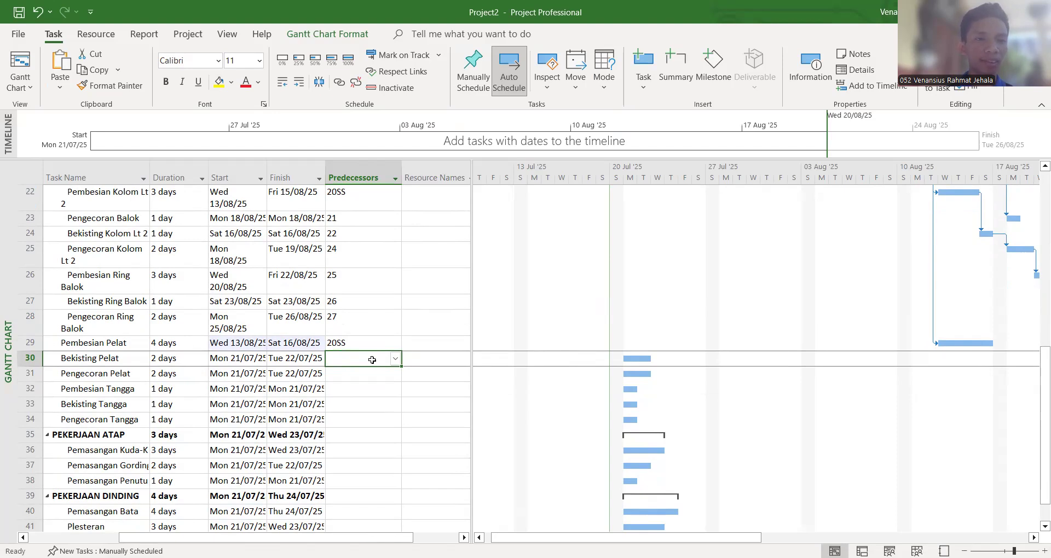
pyautogui.write('29')
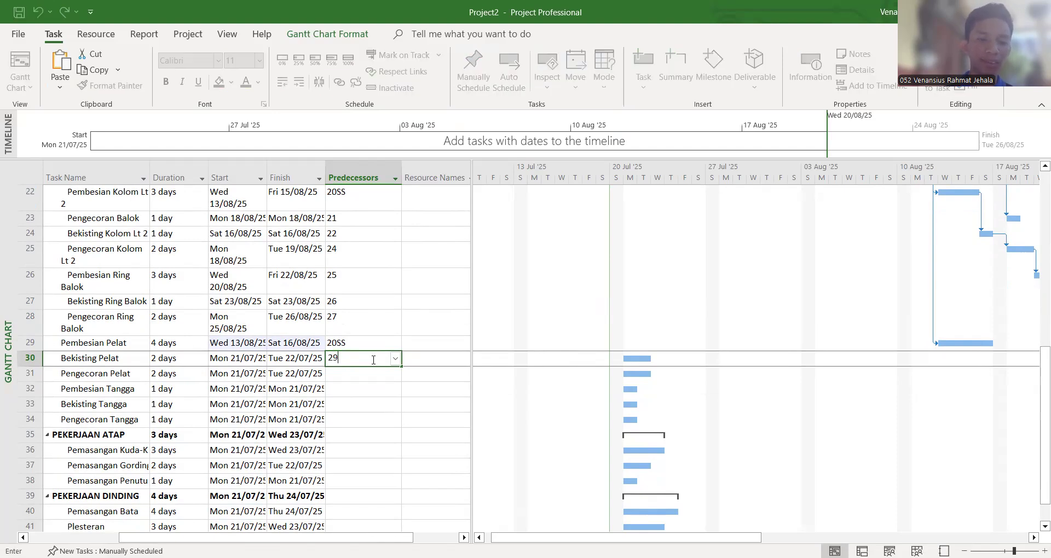
pyautogui.write('ss')
pyautogui.press('Return')
pyautogui.scroll(-2, 371, 357)
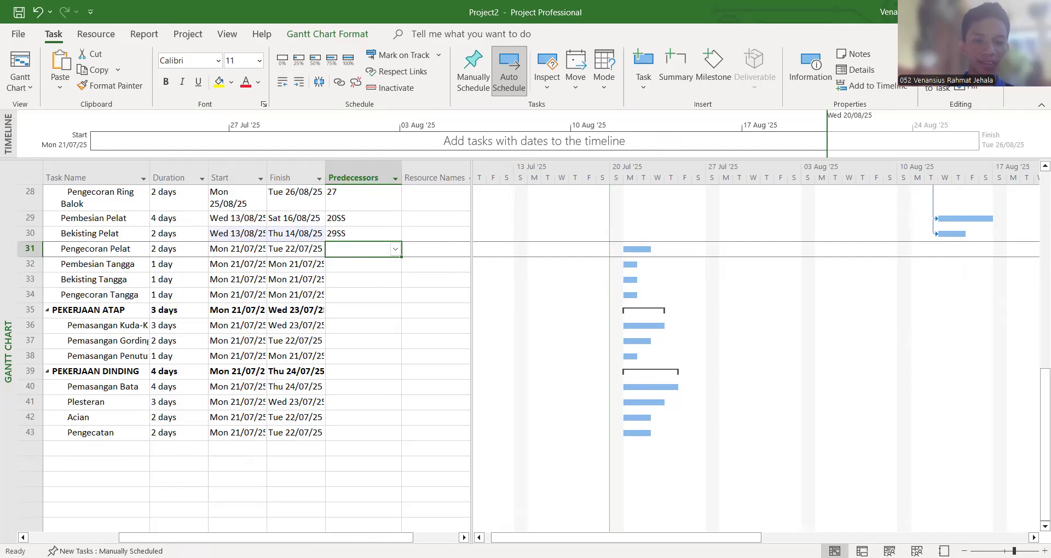
pyautogui.write('30')
pyautogui.press('Return')
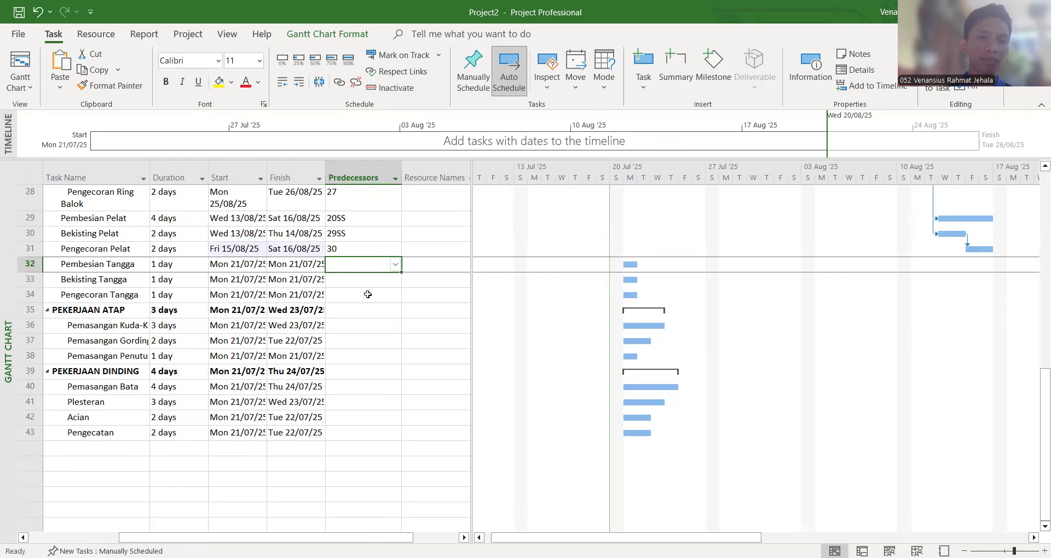
# - Set the predecessor of Pembesian Tangga to 23 and of Bekisting Tangga to 32
pyautogui.scroll(3, 368, 295)
pyautogui.scroll(3, 367, 294)
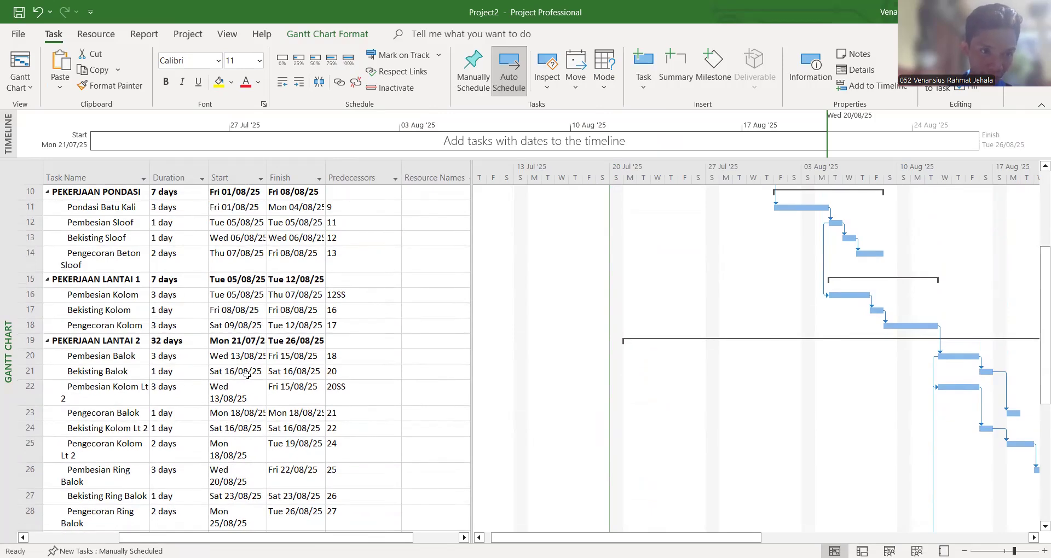
pyautogui.scroll(-6, 246, 376)
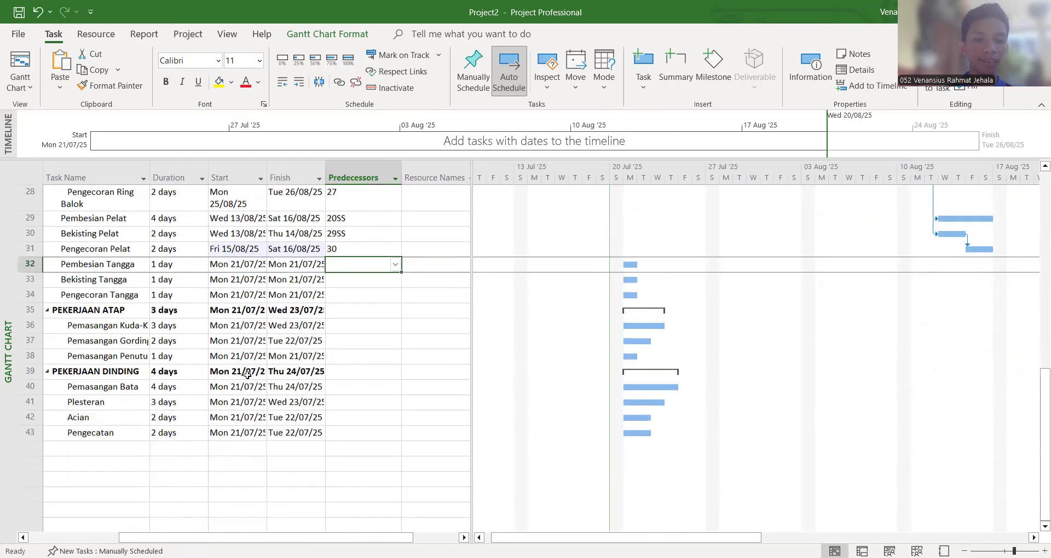
pyautogui.write('23')
pyautogui.press('Return')
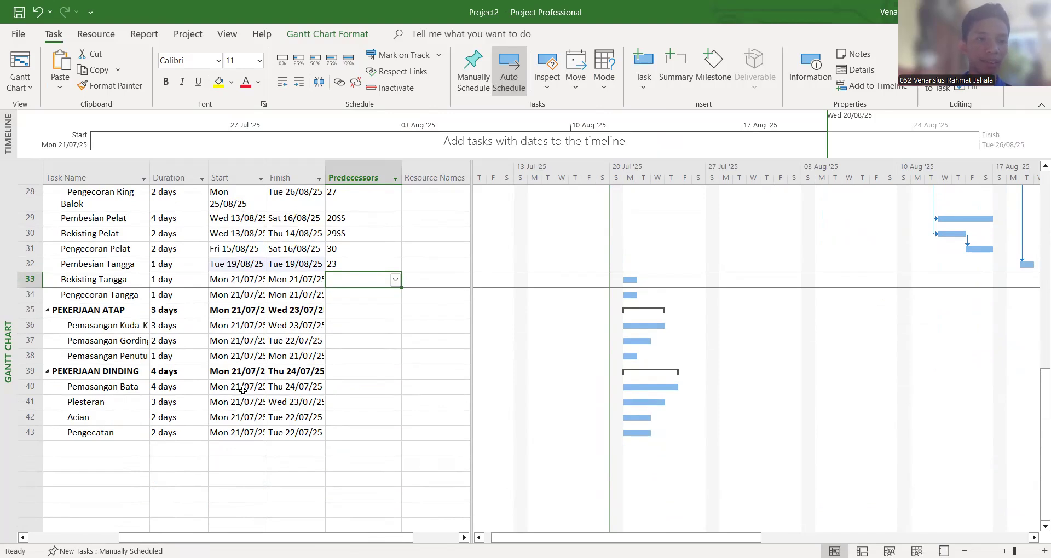
pyautogui.write('32')
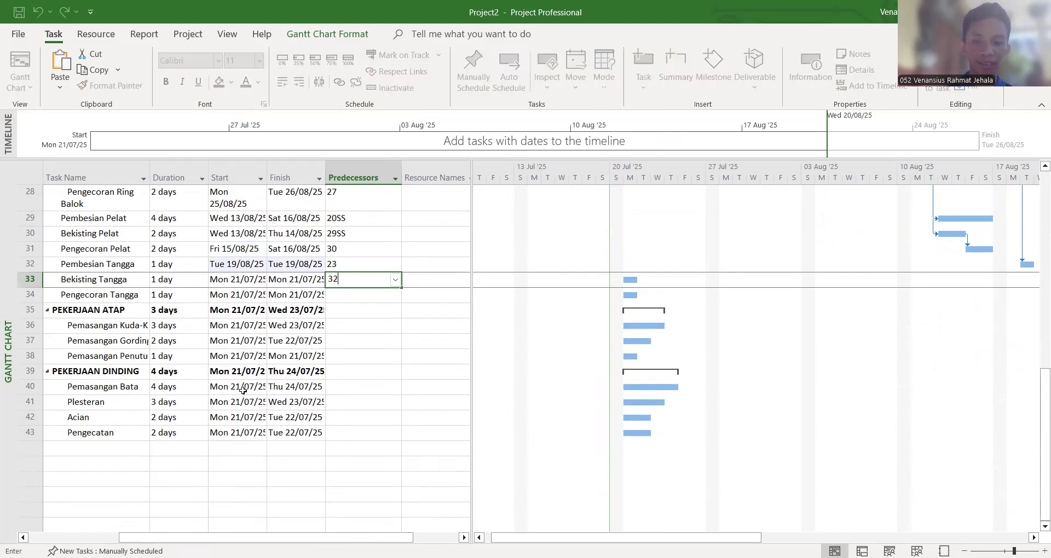
pyautogui.press('Return')
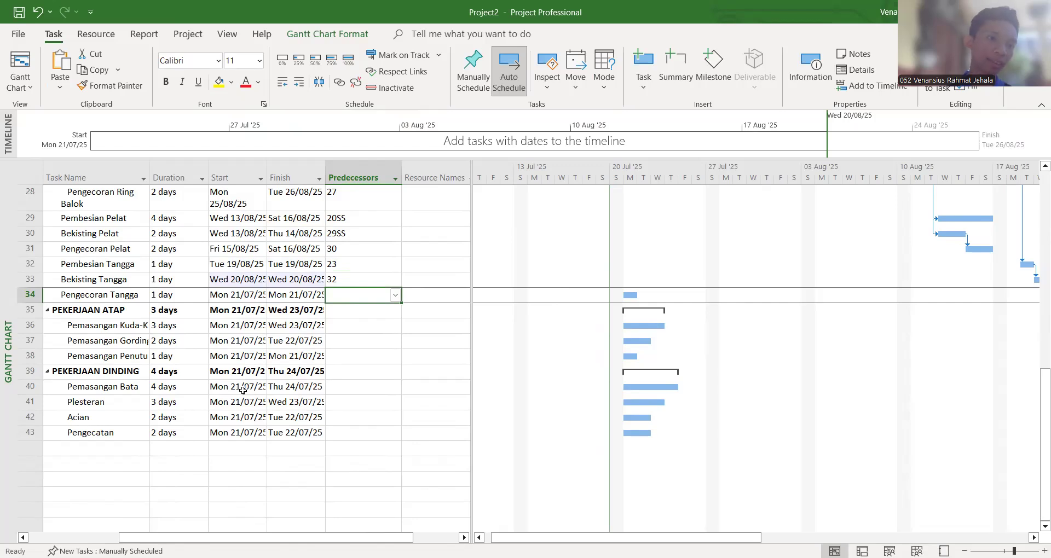
pyautogui.write('34')
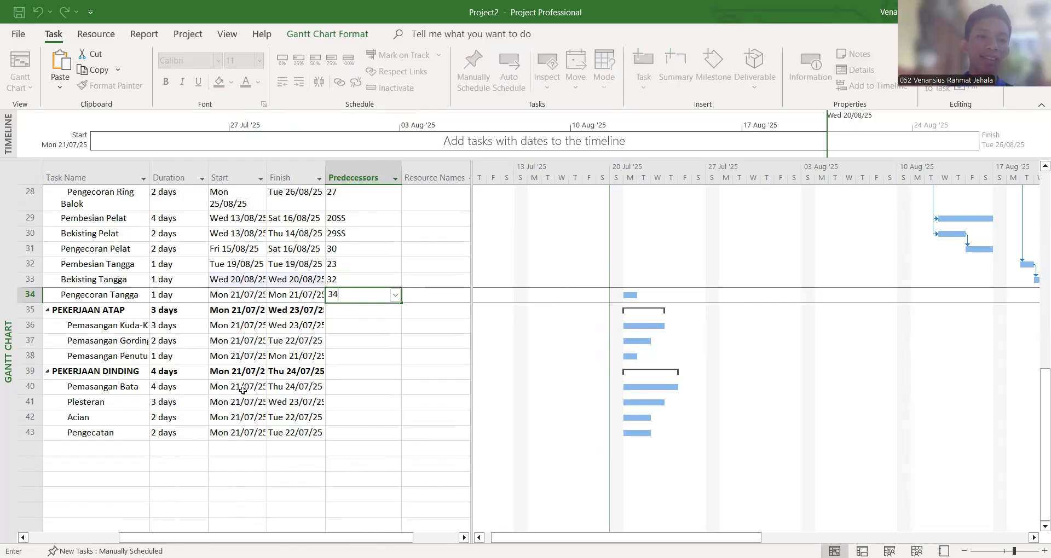
pyautogui.press('Return')
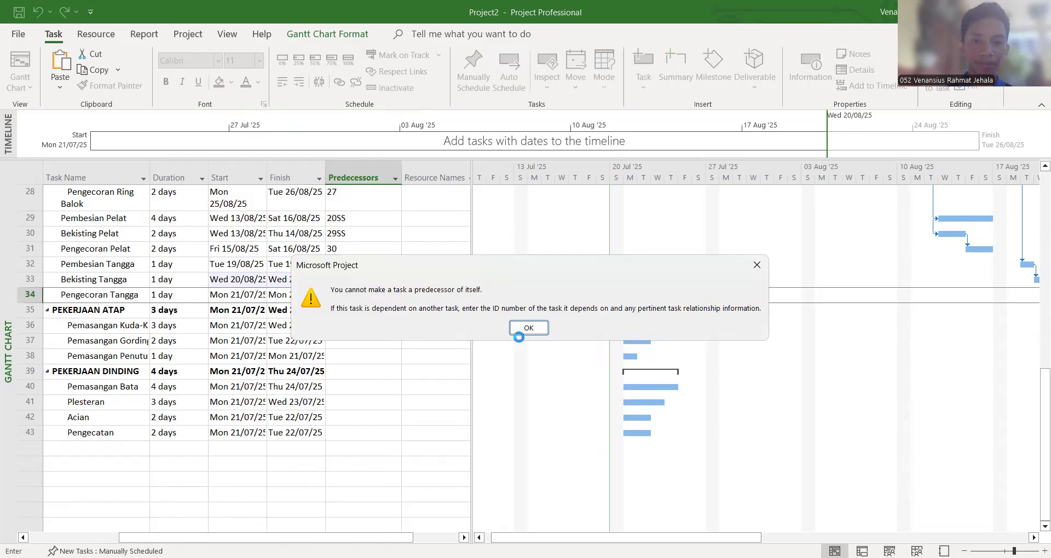
pyautogui.click(541, 323)
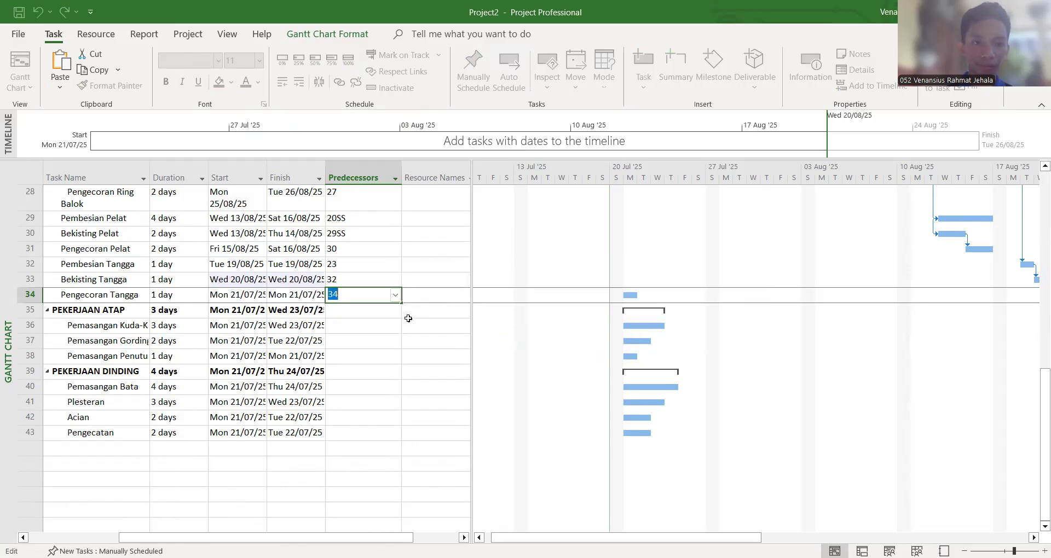
# - Set the predecessor of Pengecoran Tangga to 33 and of Pemasangan Kuda-Kuda Baja Ringan under PEKERJAAN ATAP to 28FS+7 days
pyautogui.write('33')
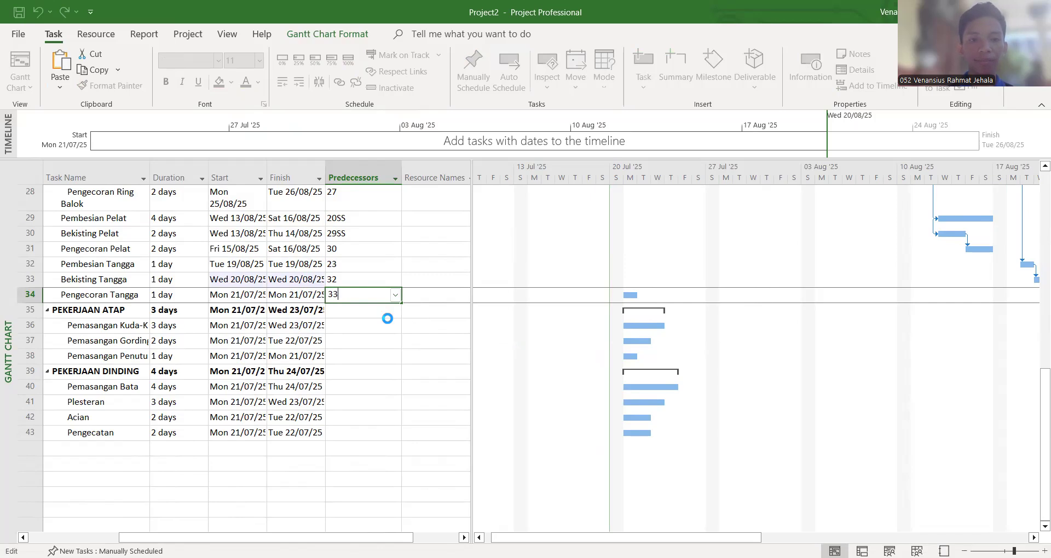
pyautogui.press('Return')
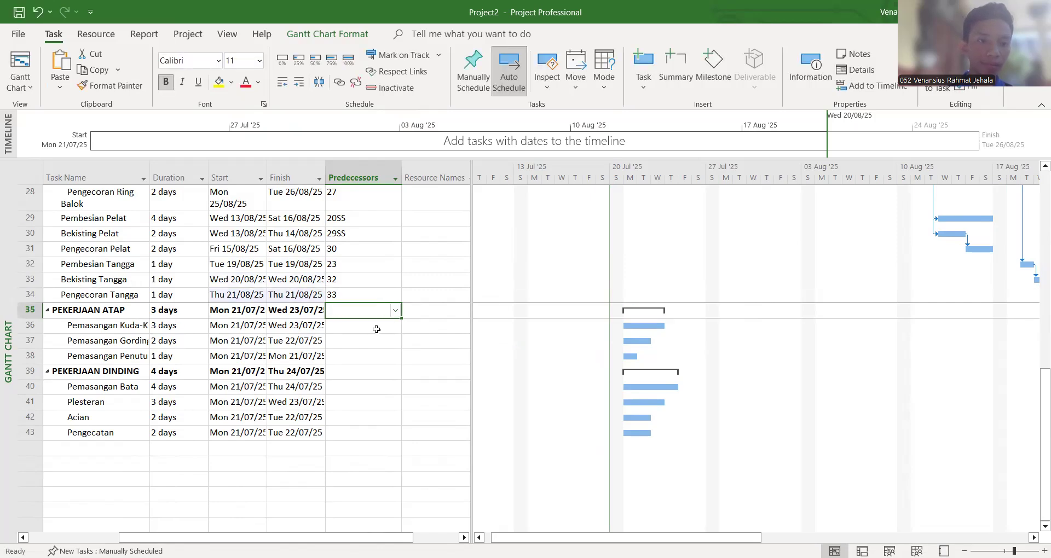
pyautogui.click(377, 328)
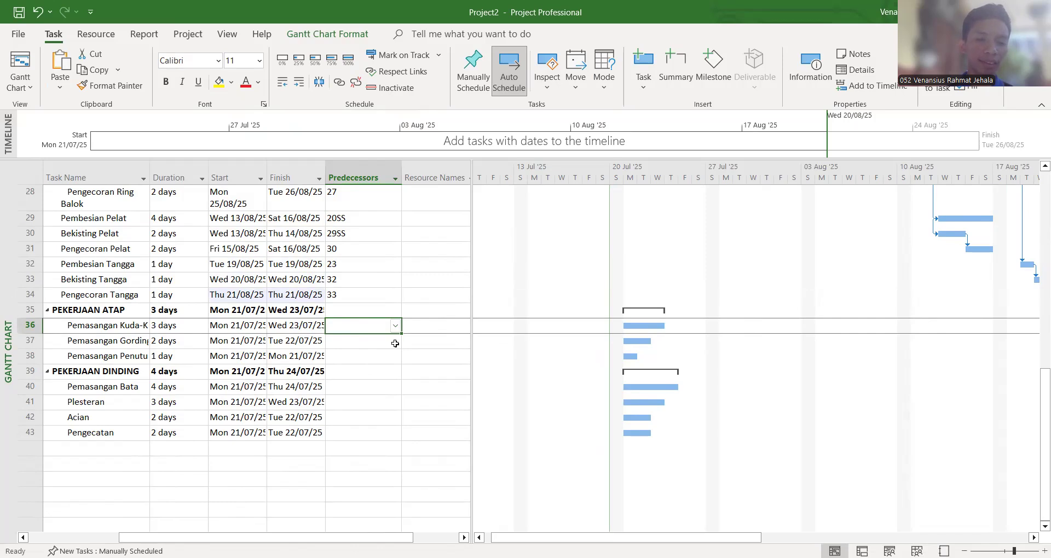
pyautogui.scroll(1, 348, 361)
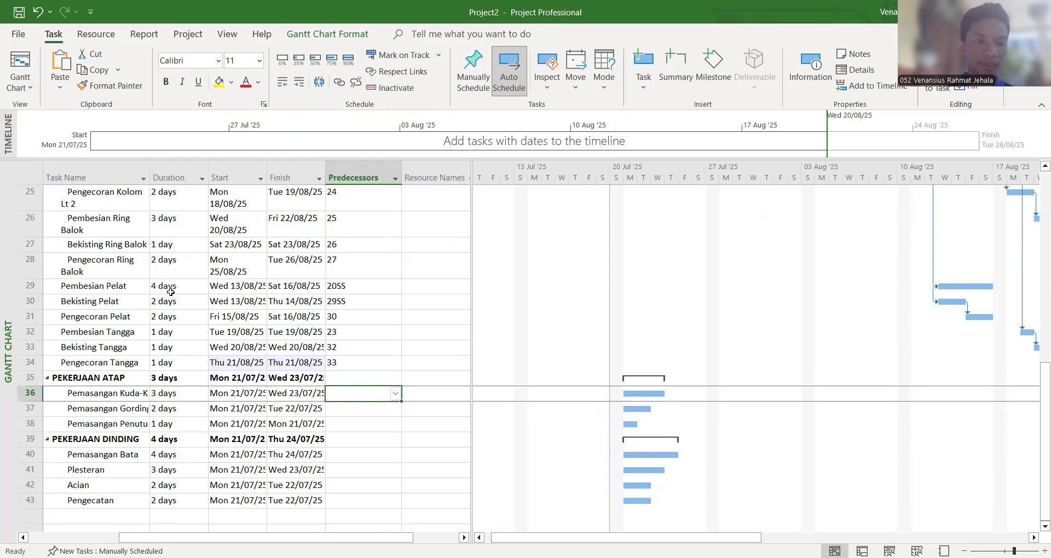
pyautogui.write('28FS+7')
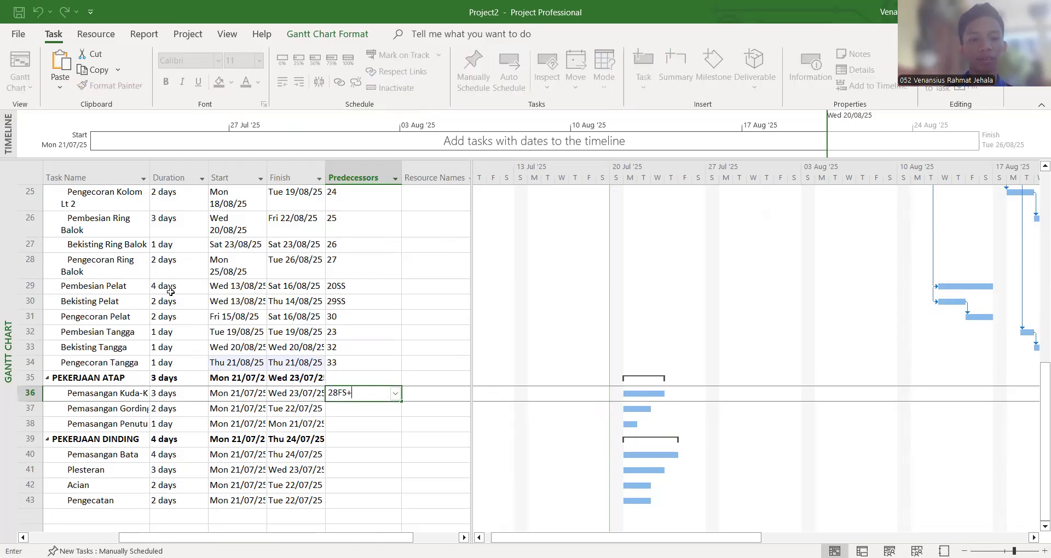
pyautogui.press('Return')
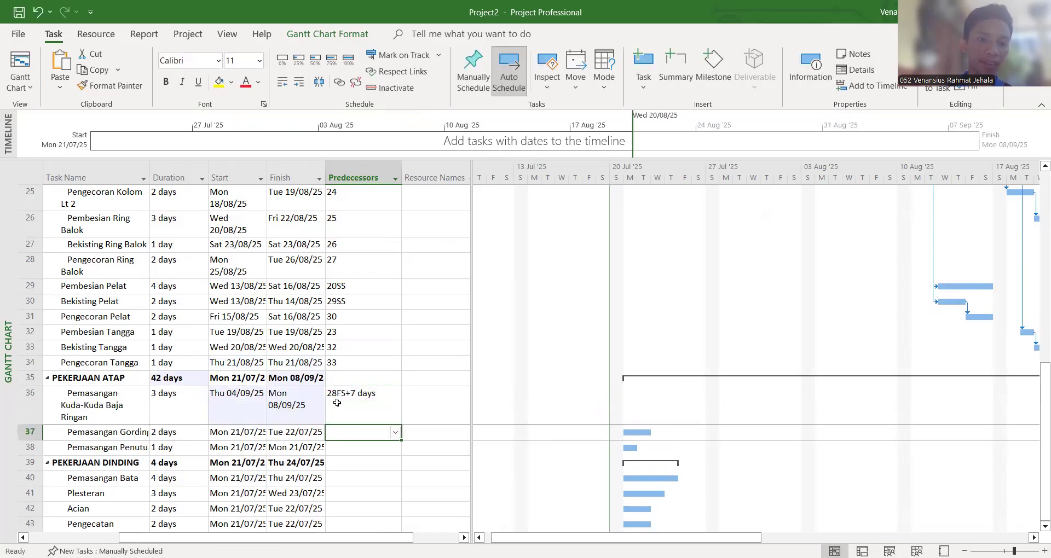
# - Enter 36 as the predecessor of Pemasangan Gording Atap under PEKERJAAN ATAP
pyautogui.scroll(-2, 337, 402)
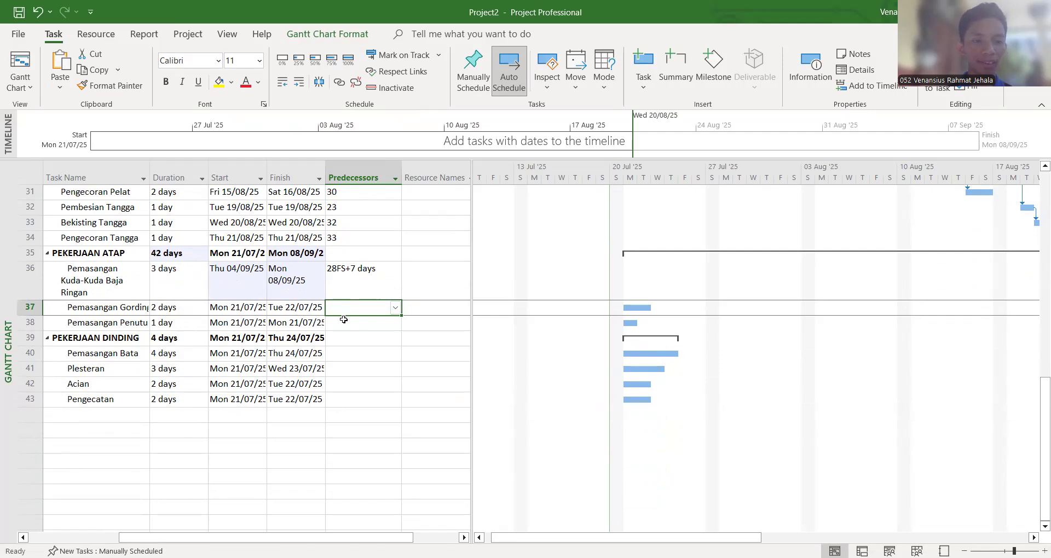
pyautogui.write('36')
pyautogui.press('Return')
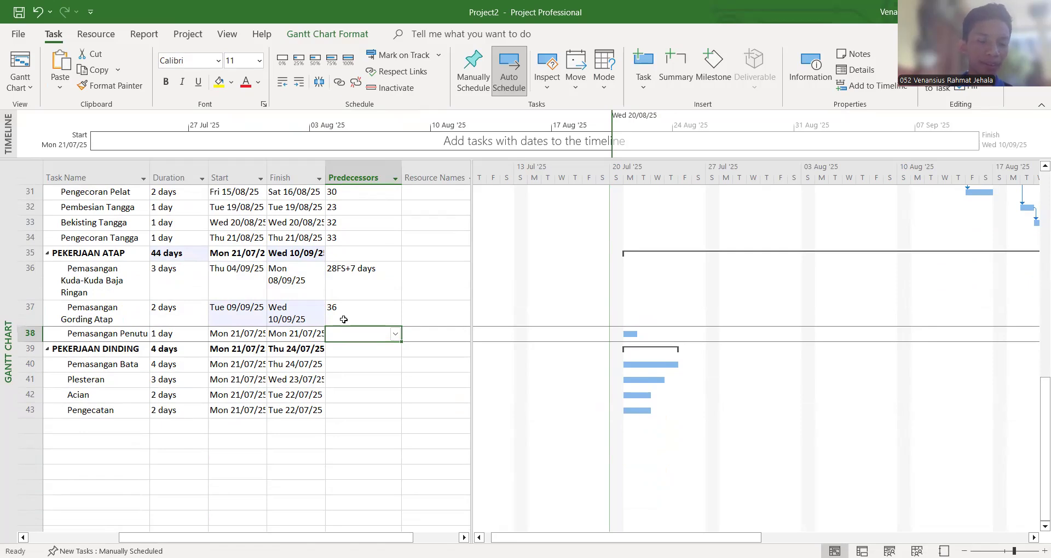
# - Set the predecessor of Pemasangan Penutup Atap to 37 and of Pemasangan Bata under PEKERJAAN DINDING to 38
pyautogui.write('37')
pyautogui.press('Return')
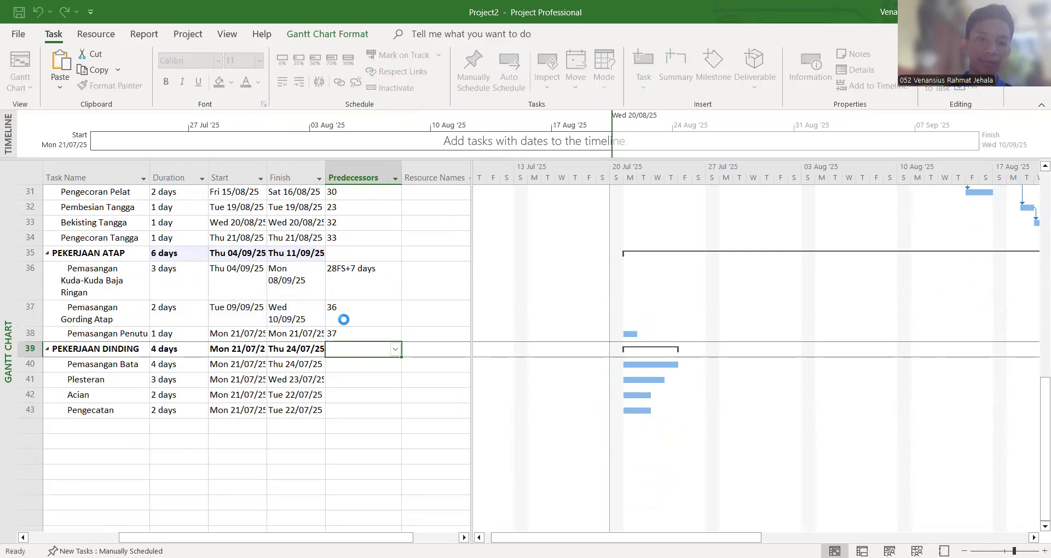
pyautogui.click(360, 377)
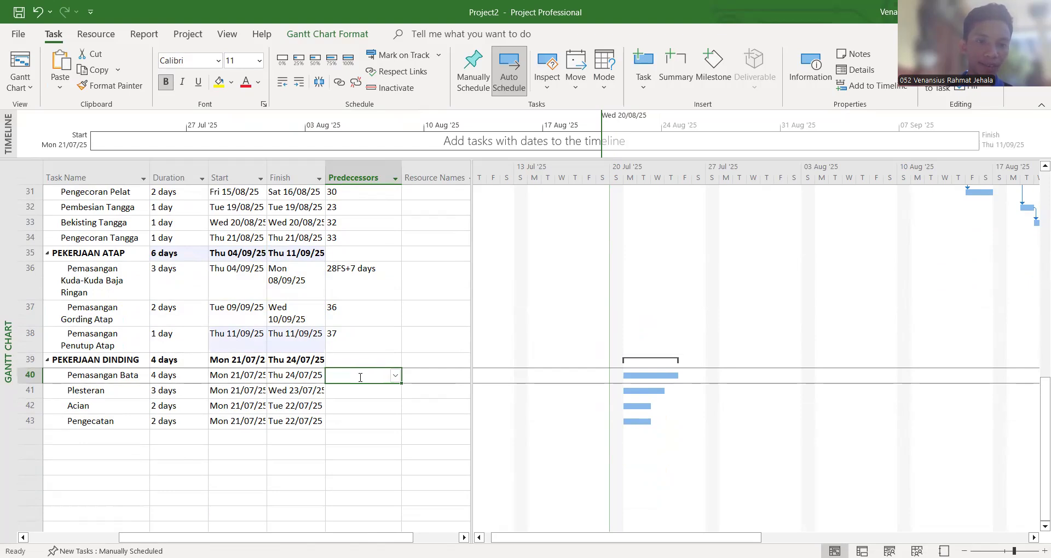
pyautogui.click(381, 345)
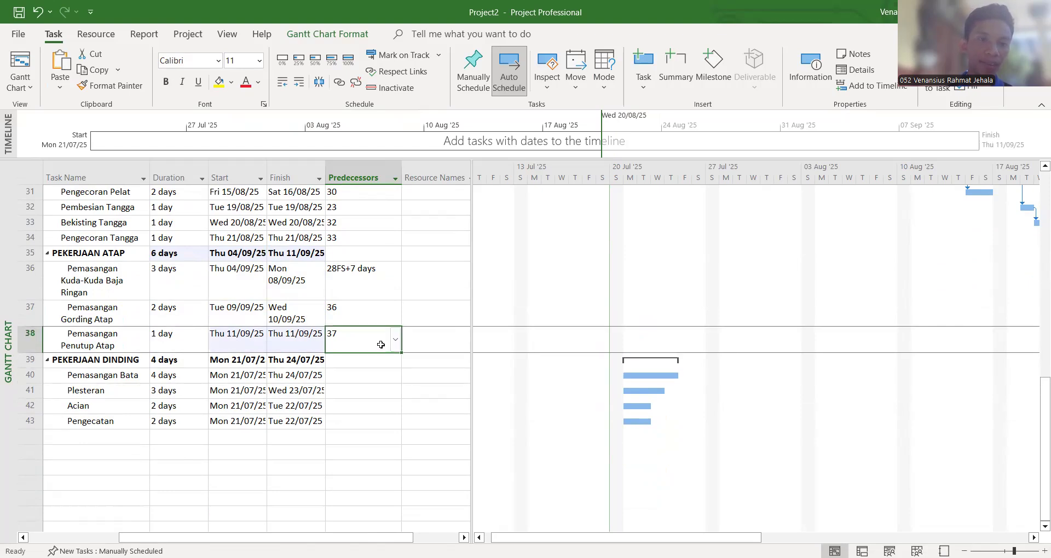
pyautogui.click(371, 373)
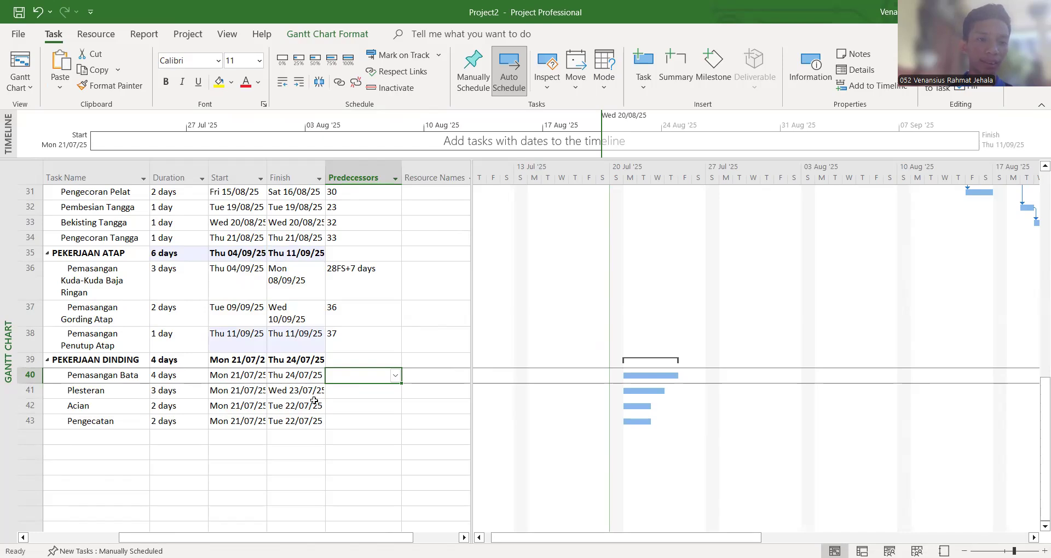
pyautogui.write('38')
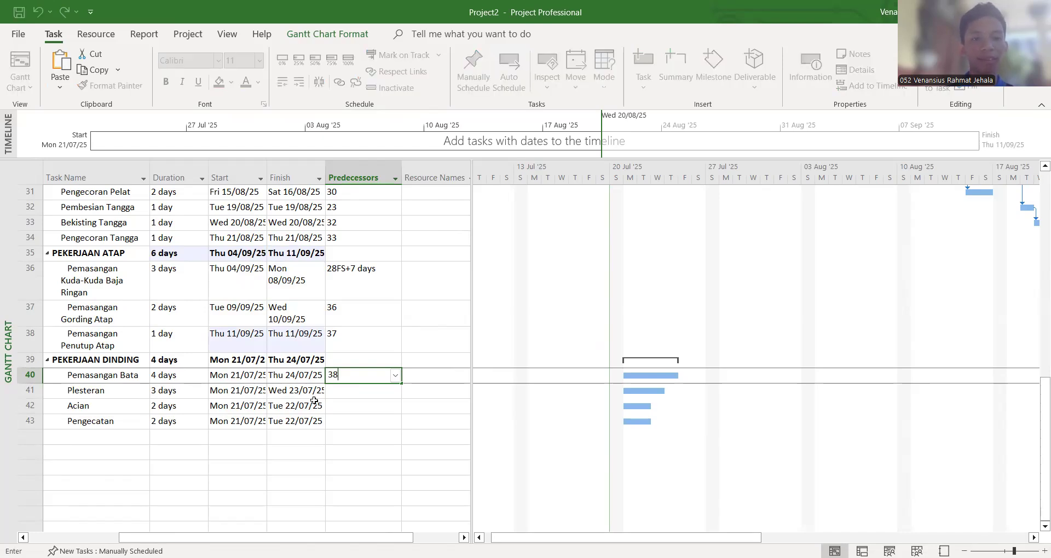
pyautogui.press('Return')
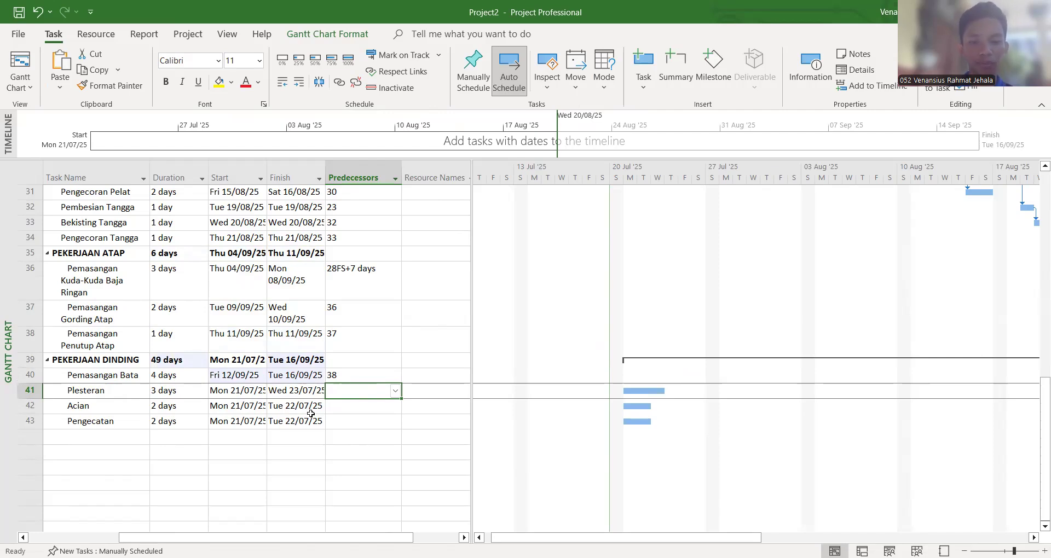
# - Set the predecessors of the remaining PEKERJAAN DINDING tasks: Plesteran to 40, Acian to 41FS+1 day and Pengecatan to 42
pyautogui.write('40')
pyautogui.press('Return')
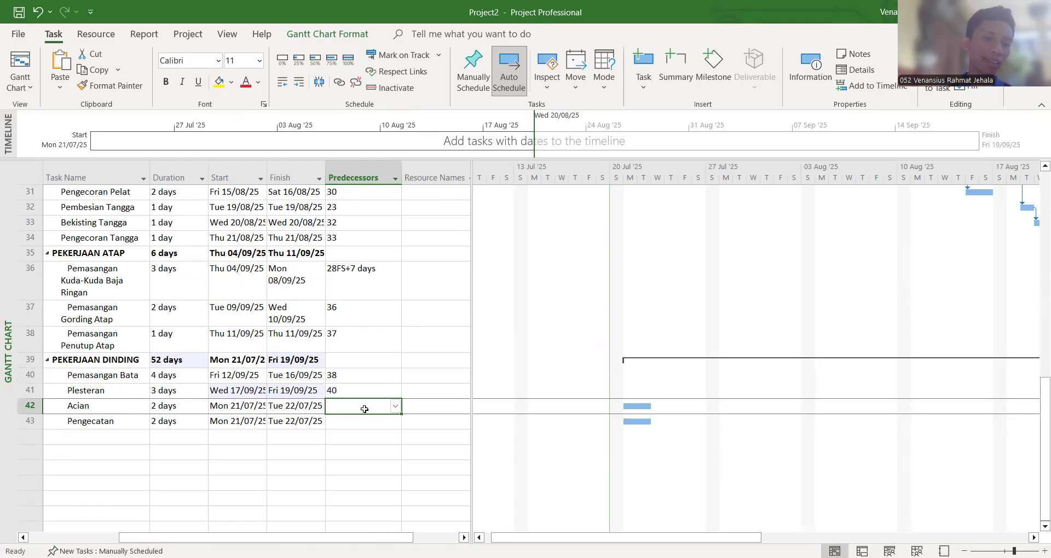
pyautogui.write('41fs+')
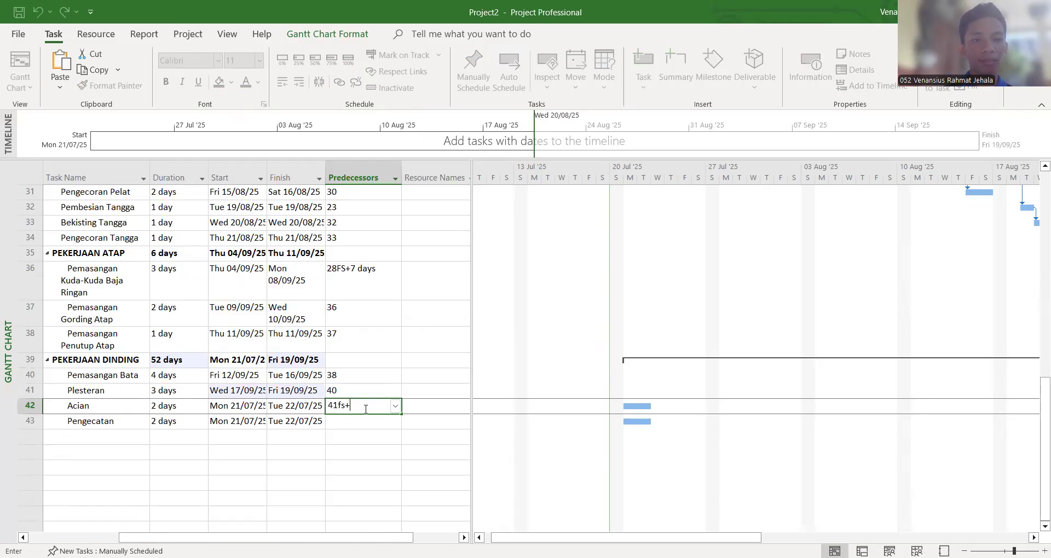
pyautogui.write('1')
pyautogui.press('Return')
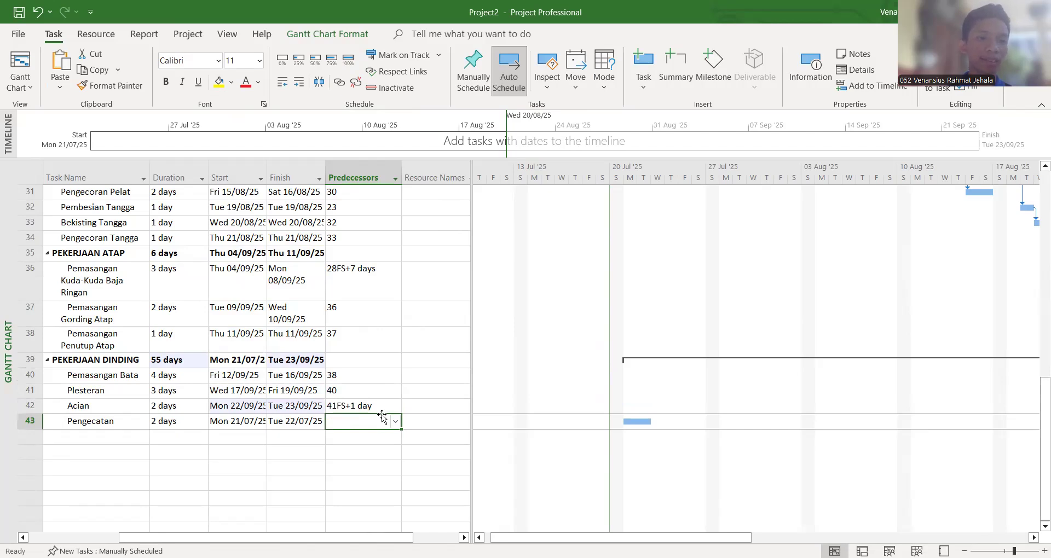
pyautogui.write('42')
pyautogui.press('Return')
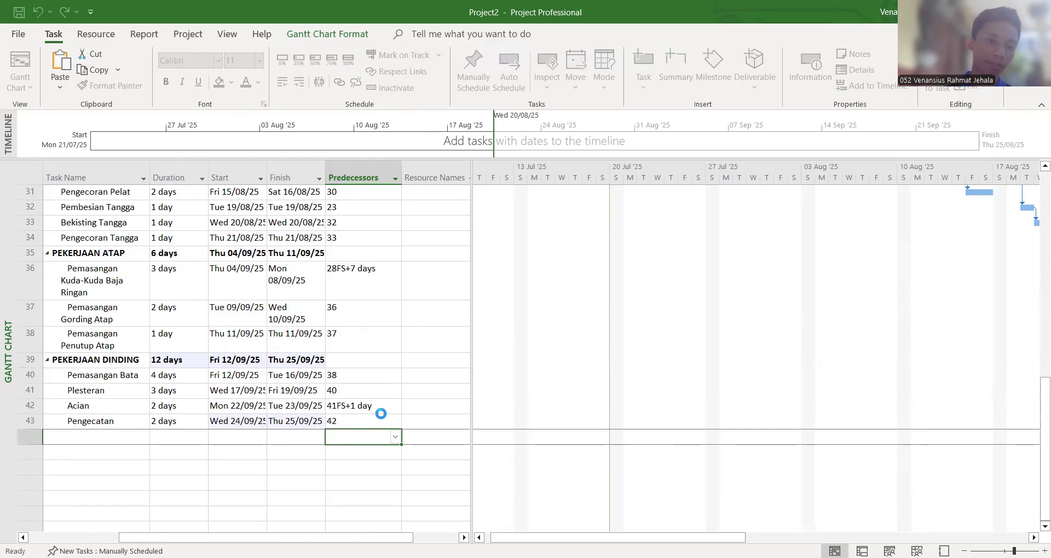
# - Review the linked task bars across the whole Gantt chart, from PEKERJAAN DINDING up to PEKERJAAN PERSIAPAN
pyautogui.scroll(1, 392, 339)
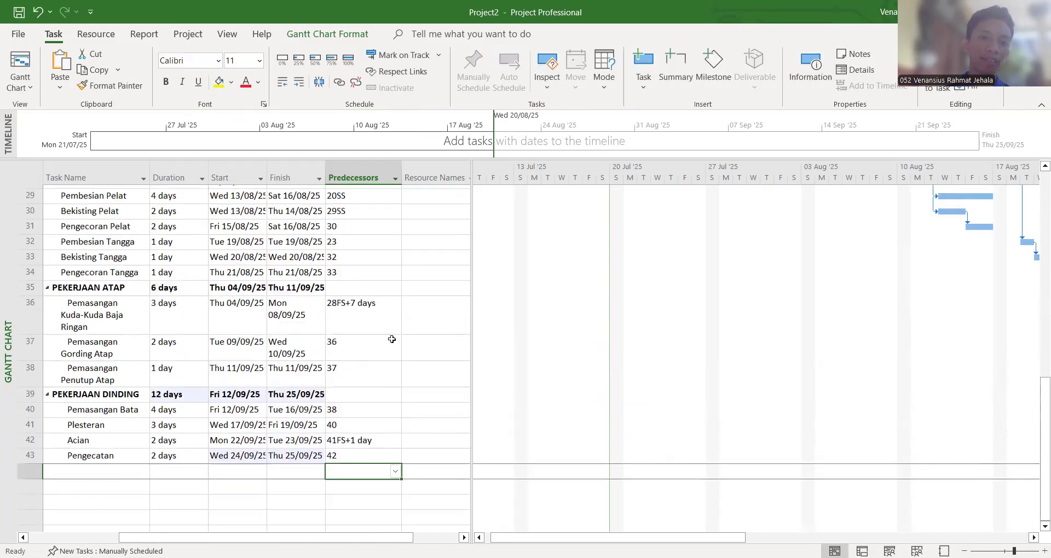
pyautogui.scroll(5, 383, 334)
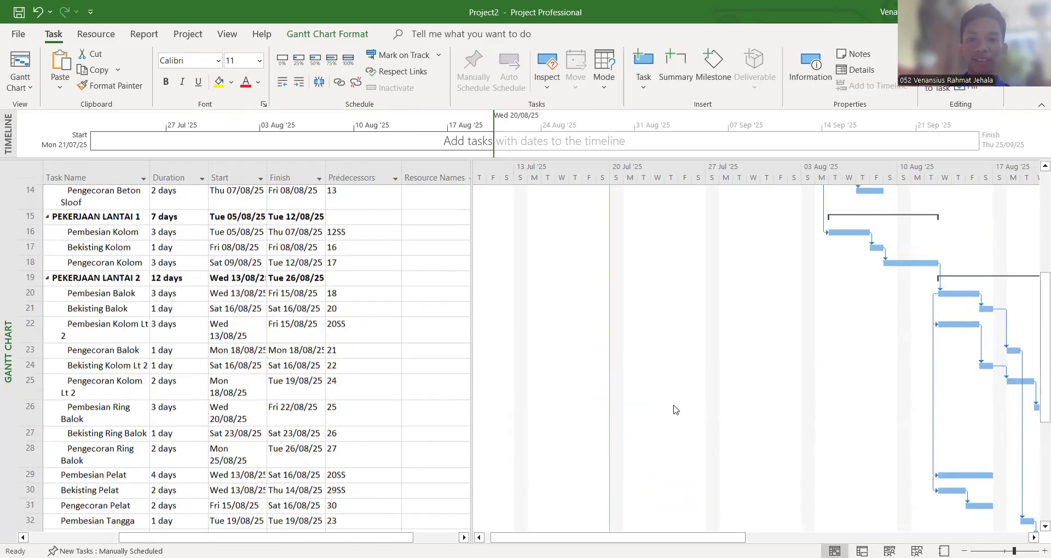
pyautogui.scroll(5, 624, 484)
pyautogui.moveTo(604, 538); pyautogui.dragTo(852, 537)
pyautogui.scroll(-3, 696, 402)
pyautogui.scroll(-4, 755, 355)
pyautogui.scroll(-4, 821, 484)
pyautogui.scroll(-2, 851, 364)
pyautogui.scroll(3, 839, 458)
pyautogui.moveTo(842, 537); pyautogui.dragTo(599, 537)
pyautogui.scroll(4, 400, 300)
pyautogui.scroll(7, 400, 300)
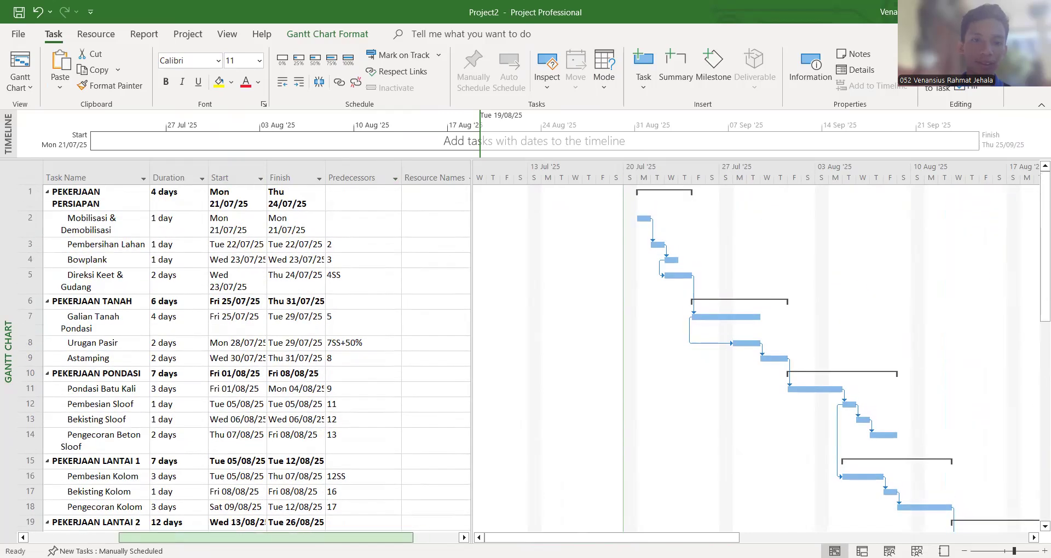
# - Add a Cost column to the task table after Resource Names
pyautogui.moveTo(266, 537); pyautogui.dragTo(312, 537)
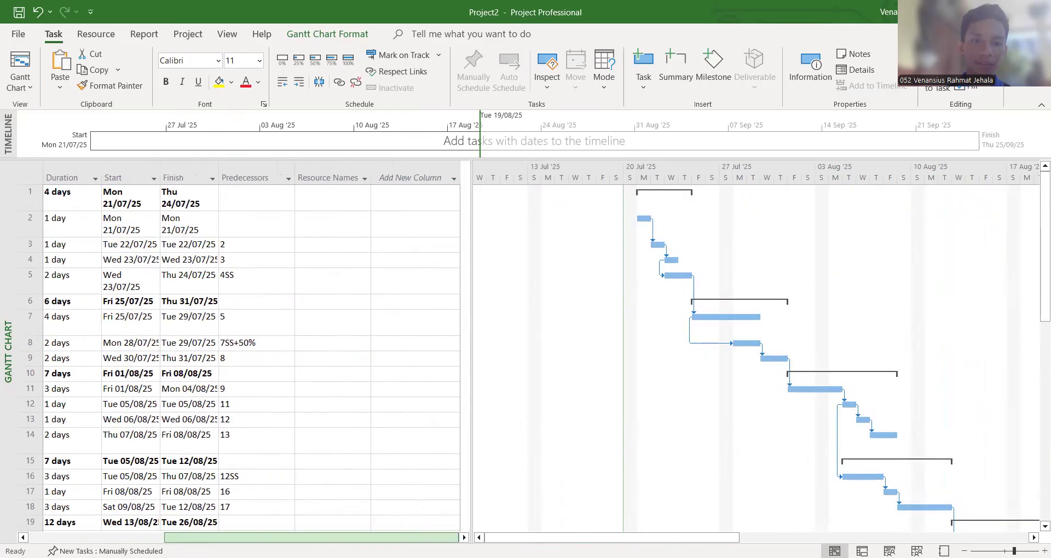
pyautogui.click(416, 172)
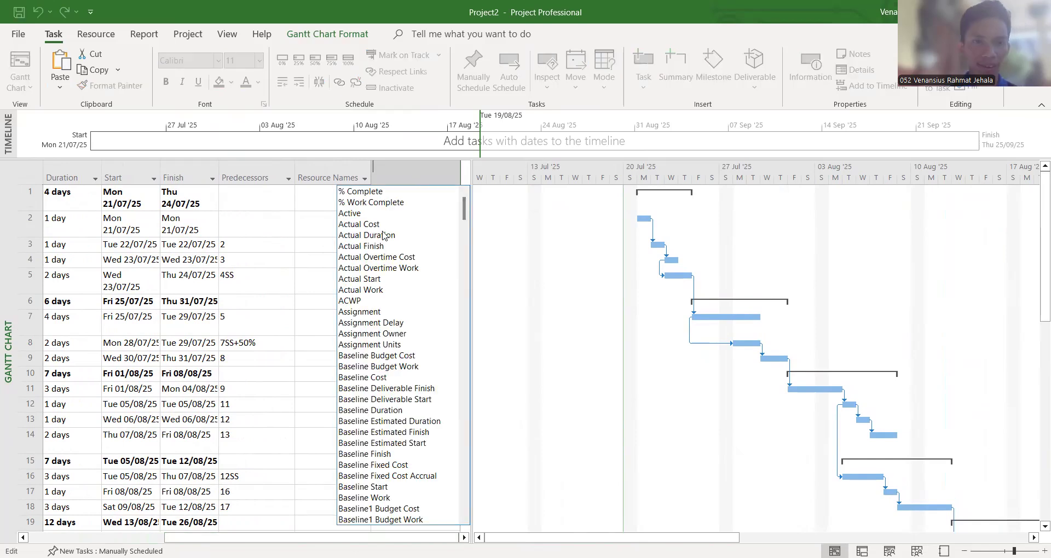
pyautogui.write('cost')
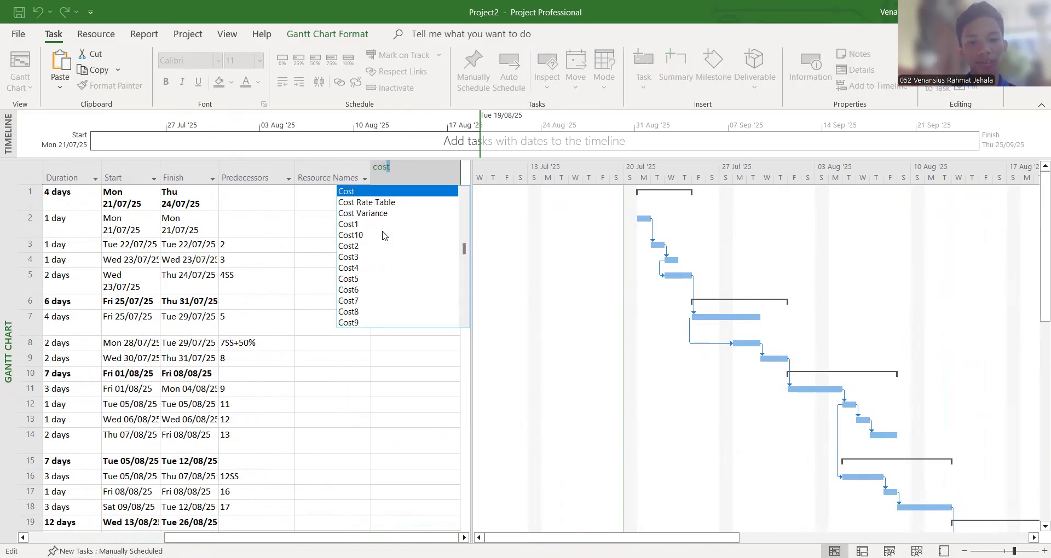
pyautogui.click(363, 192)
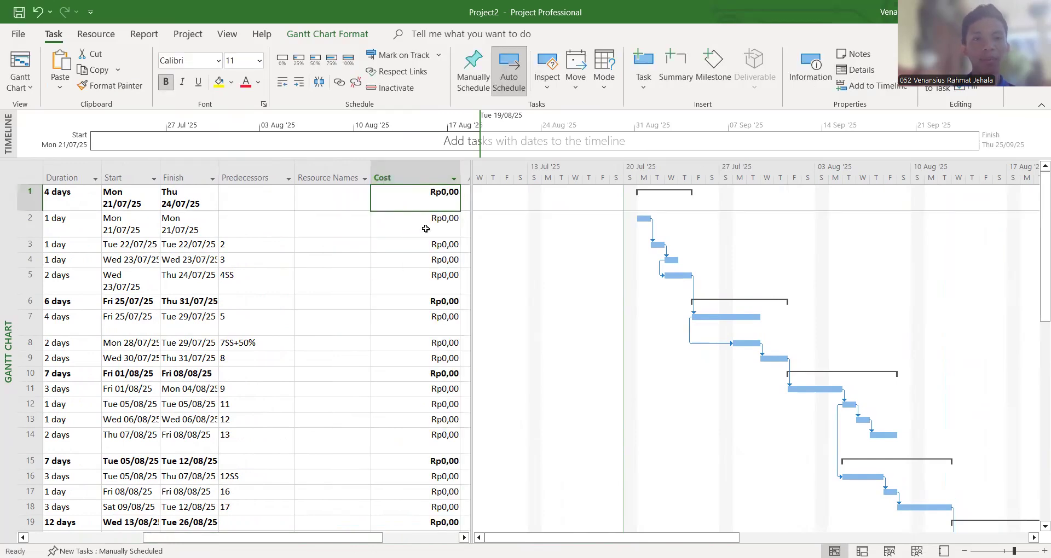
pyautogui.click(421, 226)
pyautogui.click(413, 256)
pyautogui.click(422, 243)
pyautogui.click(413, 276)
pyautogui.click(417, 256)
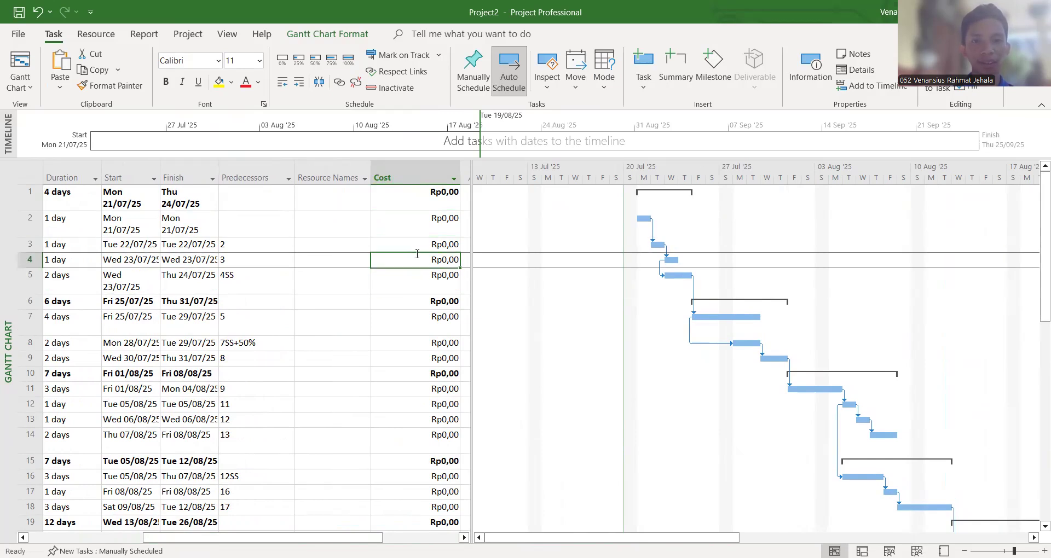
pyautogui.click(429, 226)
pyautogui.click(423, 245)
pyautogui.click(428, 219)
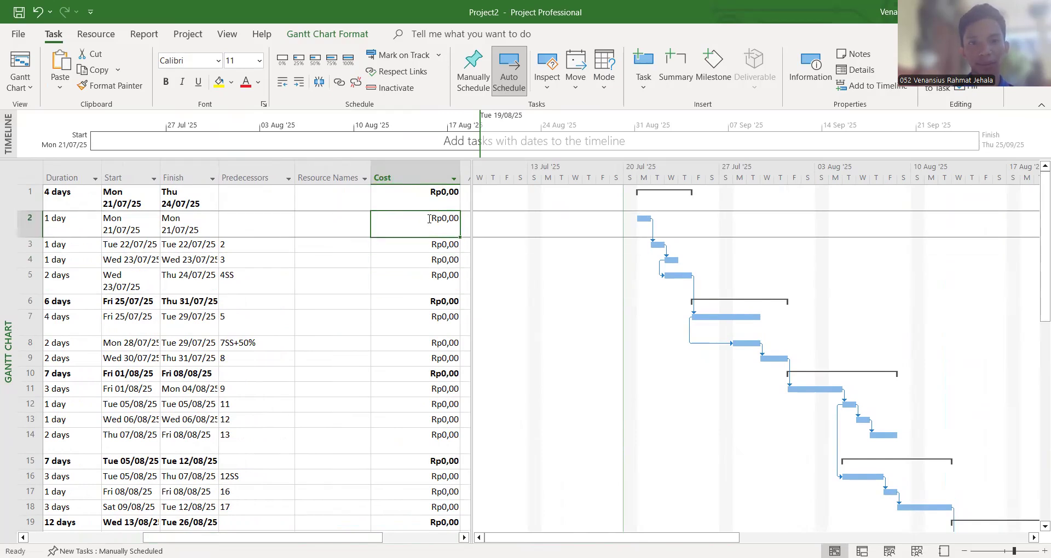
pyautogui.click(427, 246)
pyautogui.click(423, 259)
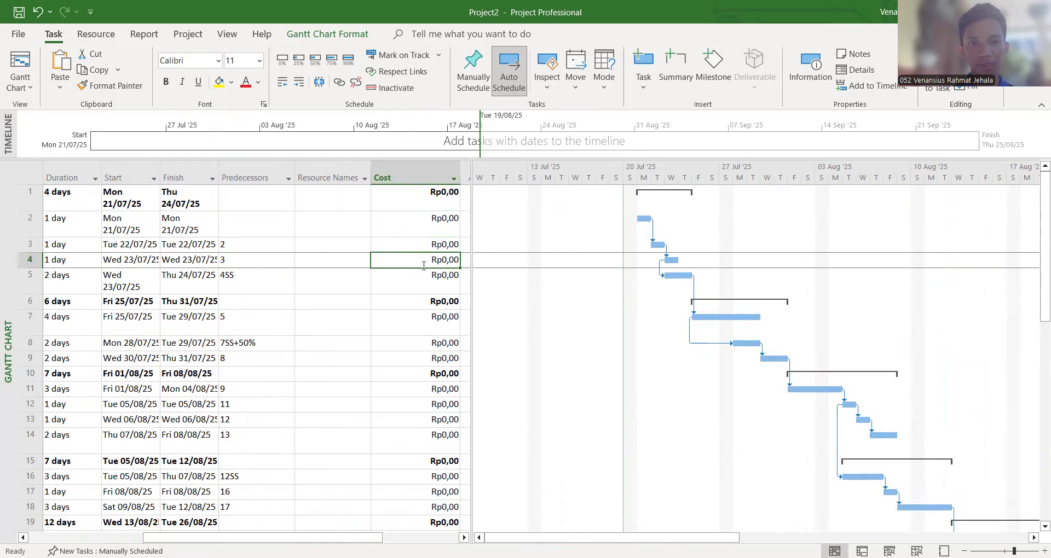
pyautogui.click(423, 275)
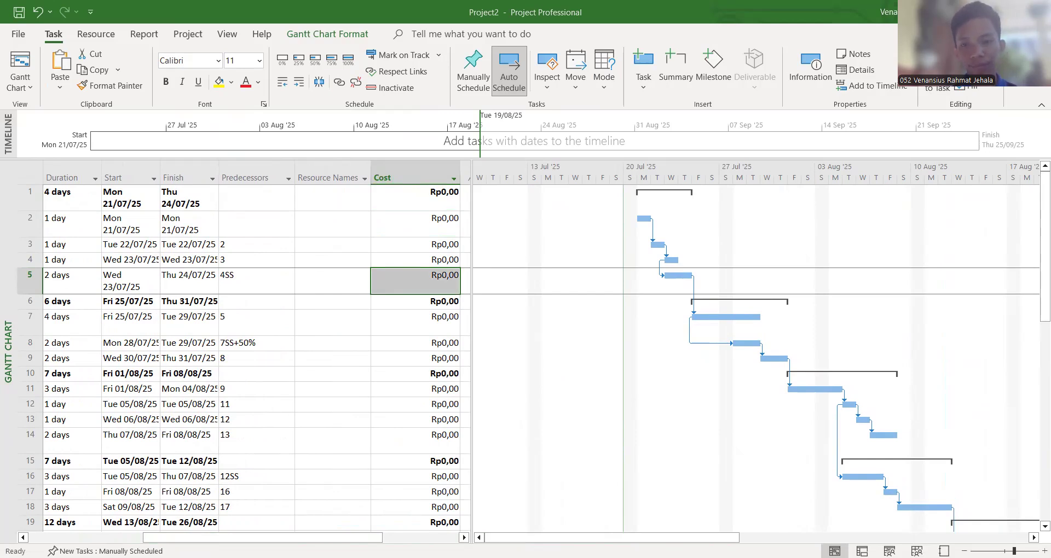
# - Paste the copied Excel costs (Sheet1 R4C8:R7C8) as text data into the PEKERJAAN PERSIAPAN tasks, starting at Mobilisasi & Demobilisasi
pyautogui.rightClick(426, 221)
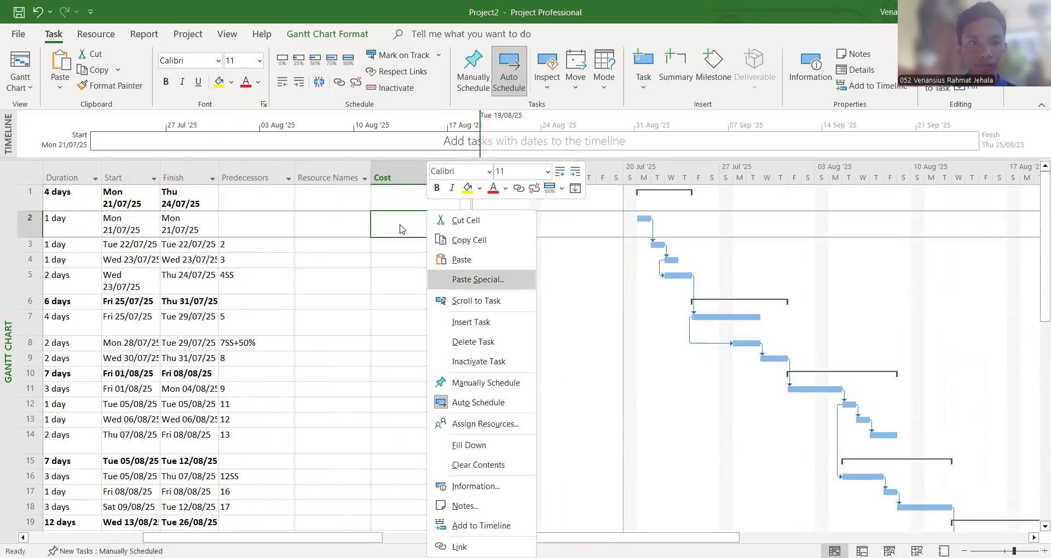
pyautogui.press('Return')
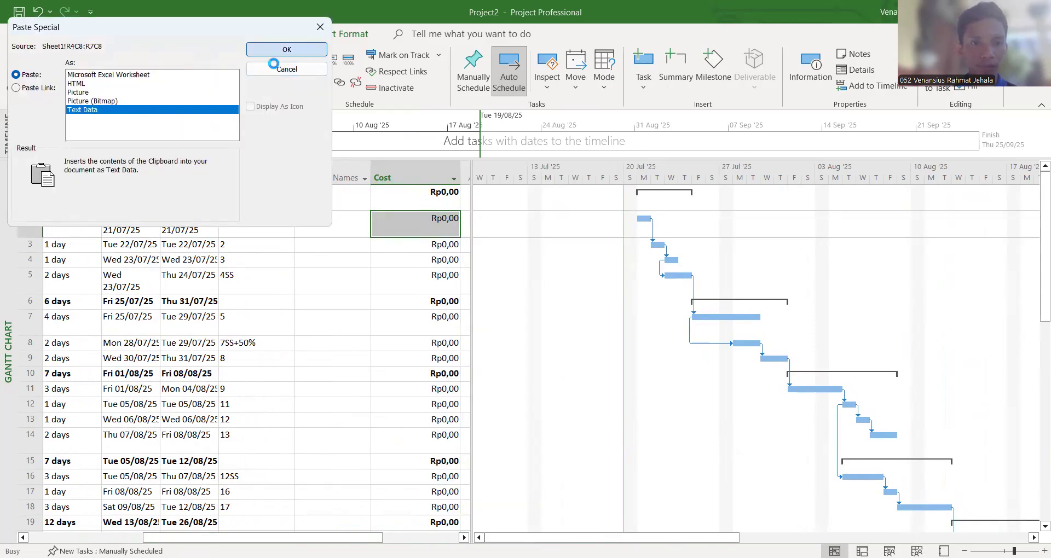
pyautogui.click(276, 51)
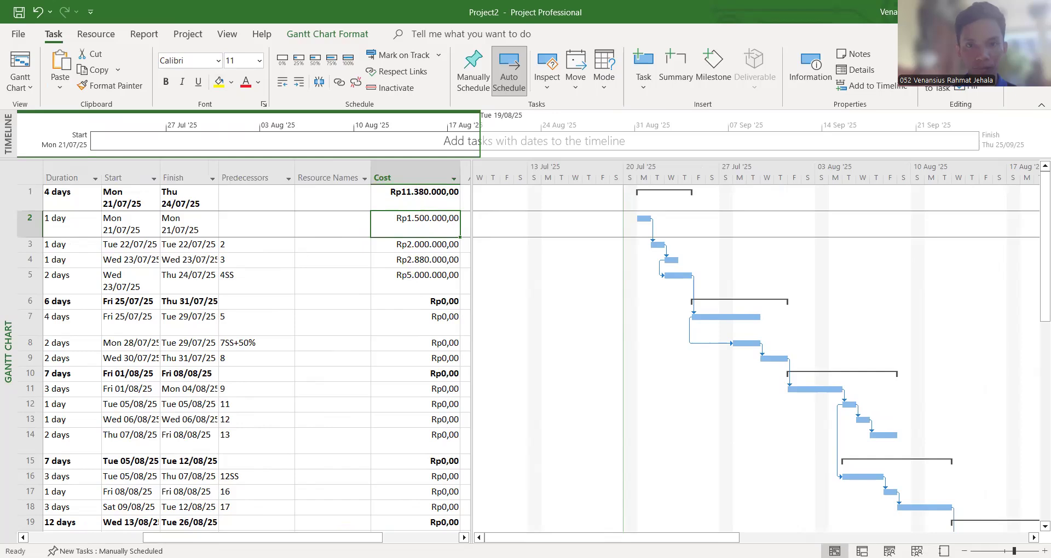
# - Bring the PEKERJAAN TANAH costs from Excel (Sheet1 R9C8:R11C8) into the Cost column as text data, starting at Galian Tanah Pondasi
pyautogui.hotkey('alt', 'Tab')
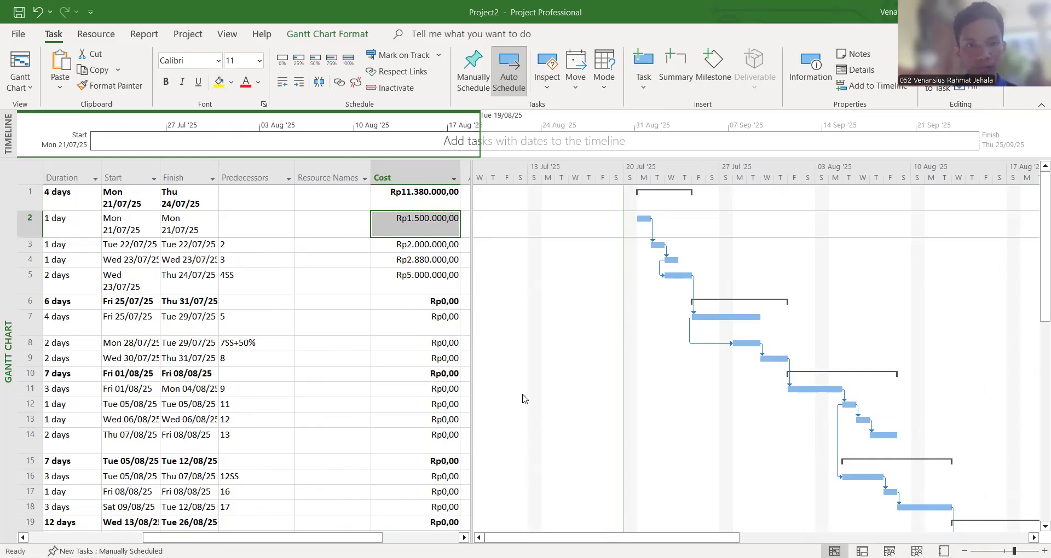
pyautogui.hotkey('alt', 'Tab')
pyautogui.rightClick(436, 316)
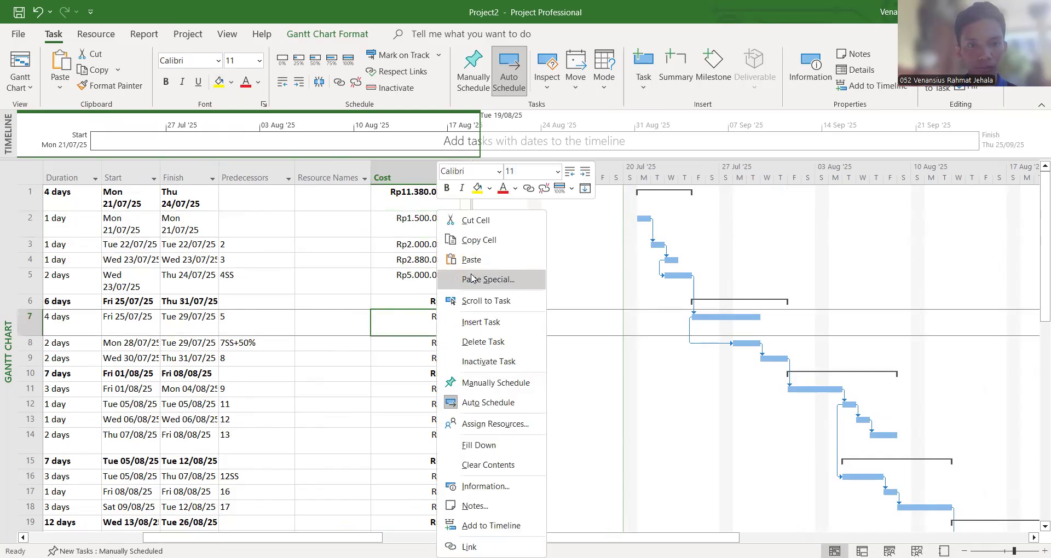
pyautogui.click(472, 279)
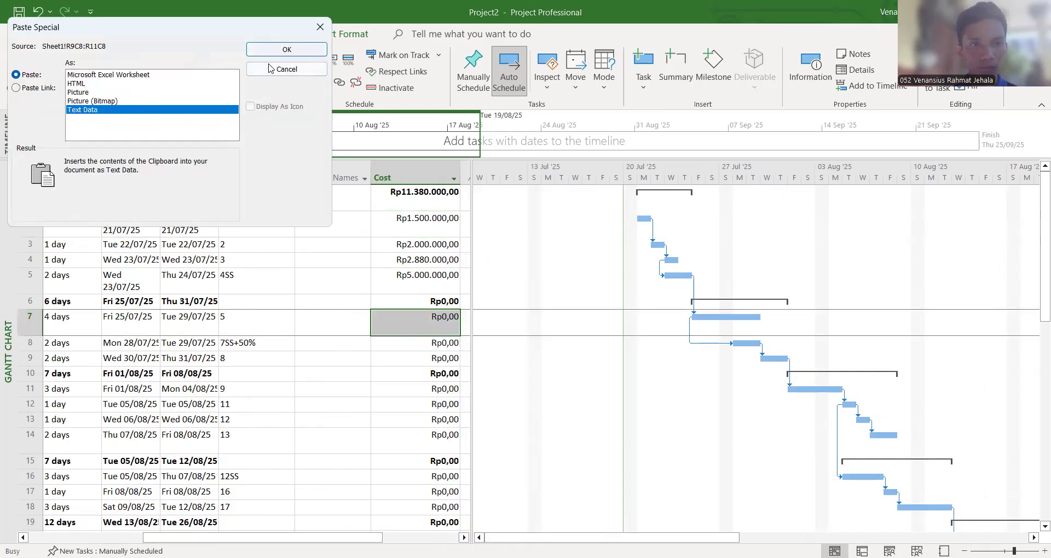
pyautogui.click(285, 50)
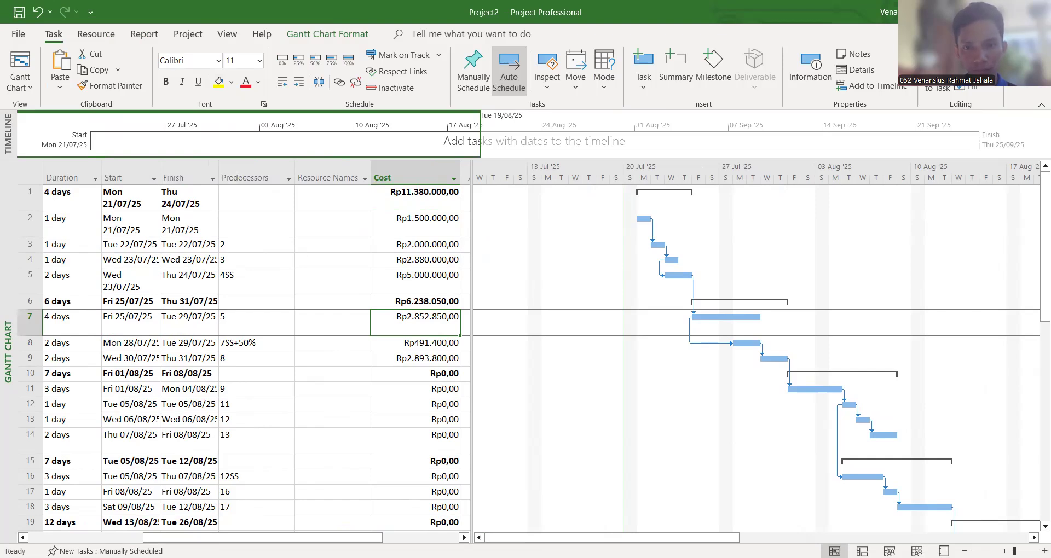
# - Bring the PEKERJAAN PONDASI costs from Excel (Sheet1 R13C8:R16C8) into the Cost column as text data, starting at Pondasi Batu Kali
pyautogui.hotkey('alt', 'Tab')
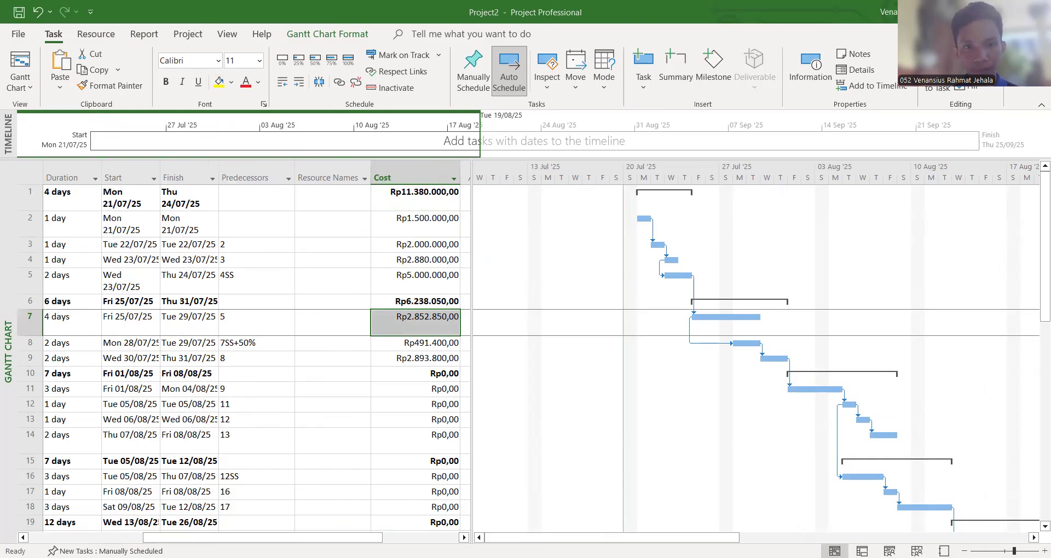
pyautogui.click(425, 385)
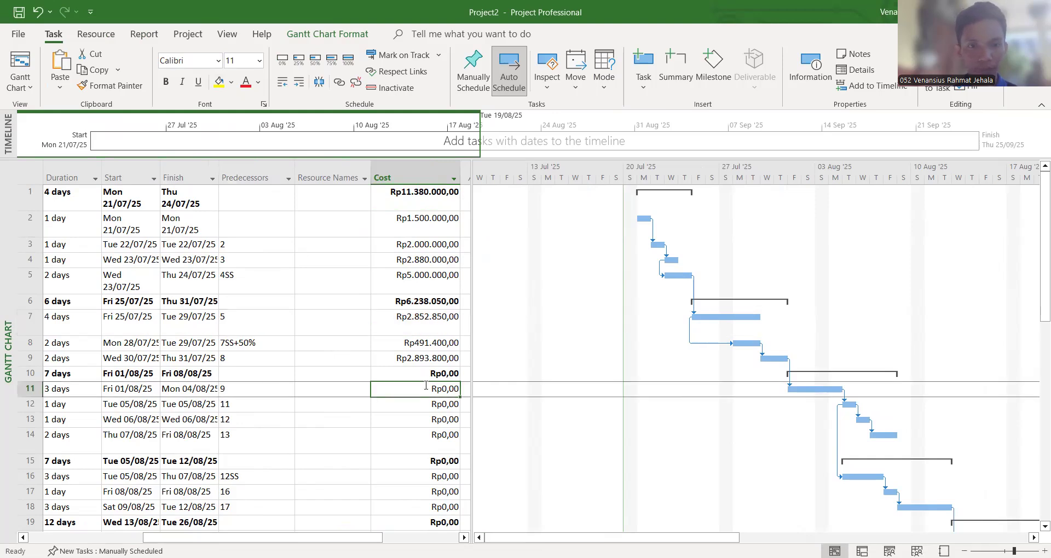
pyautogui.rightClick(429, 390)
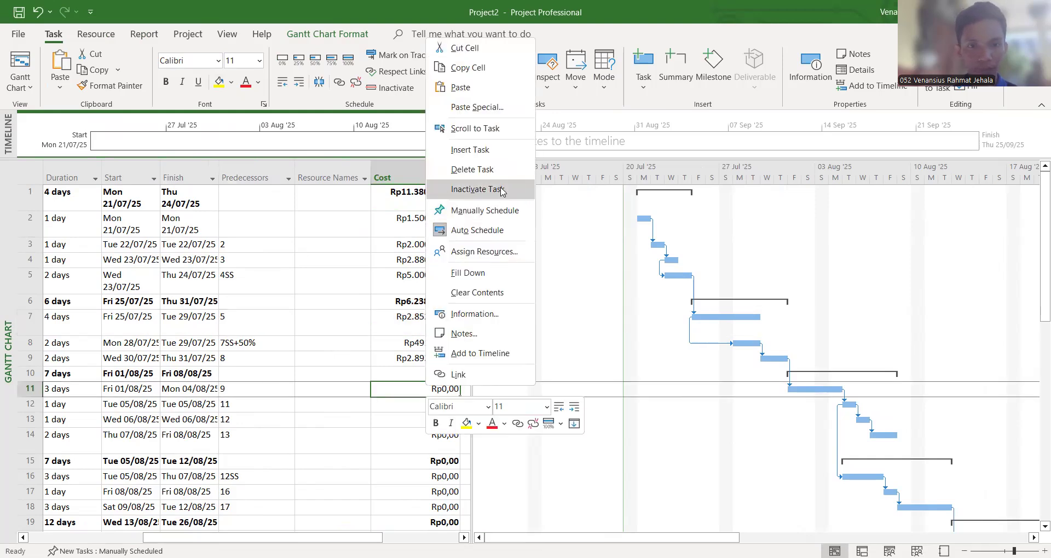
pyautogui.click(494, 106)
pyautogui.click(119, 110)
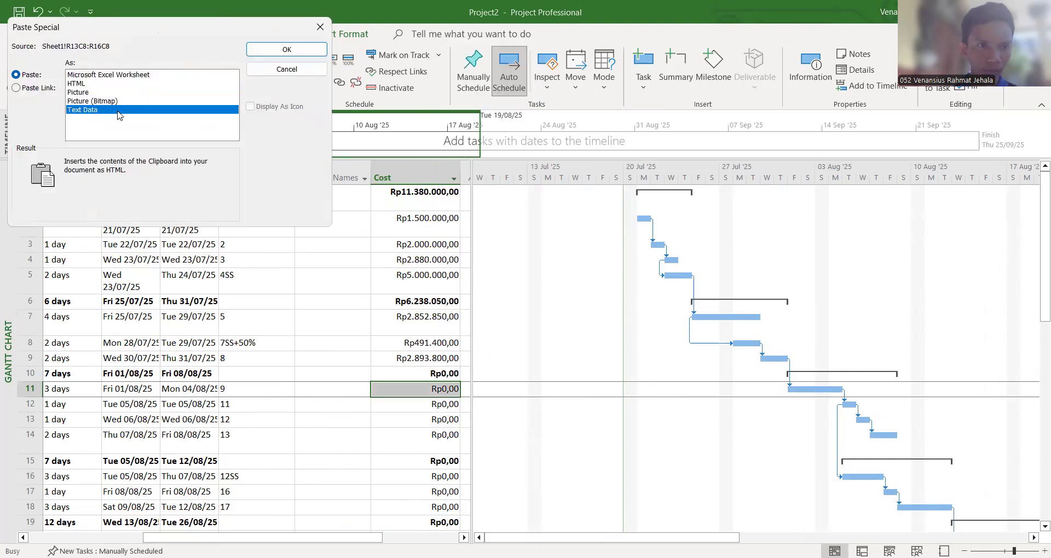
pyautogui.click(268, 49)
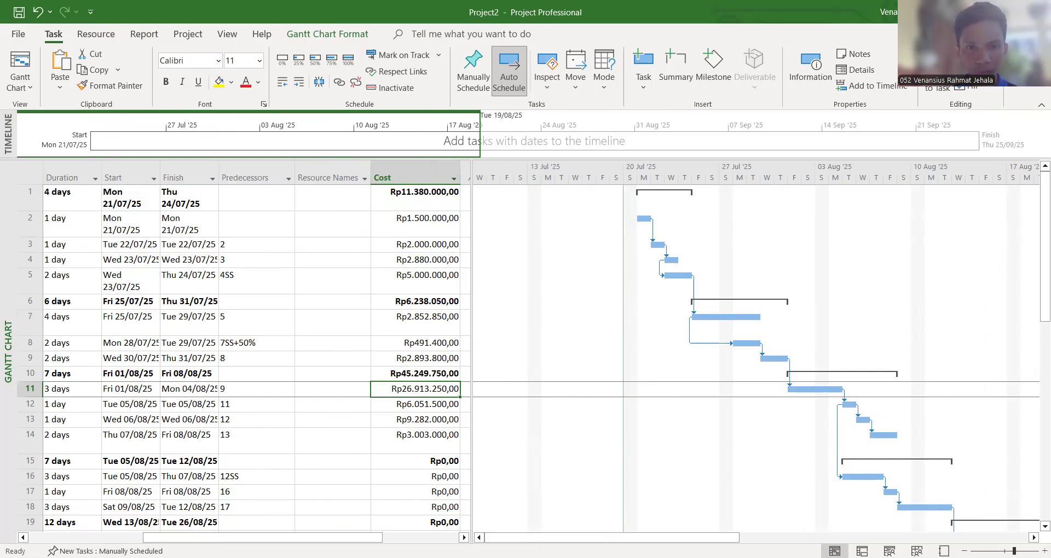
# - Bring the PEKERJAAN LANTAI 1 costs from Excel (Sheet1 R18C8:R20C8) into the Cost column as text data, starting at Pembesian Kolom
pyautogui.hotkey('alt', 'Tab')
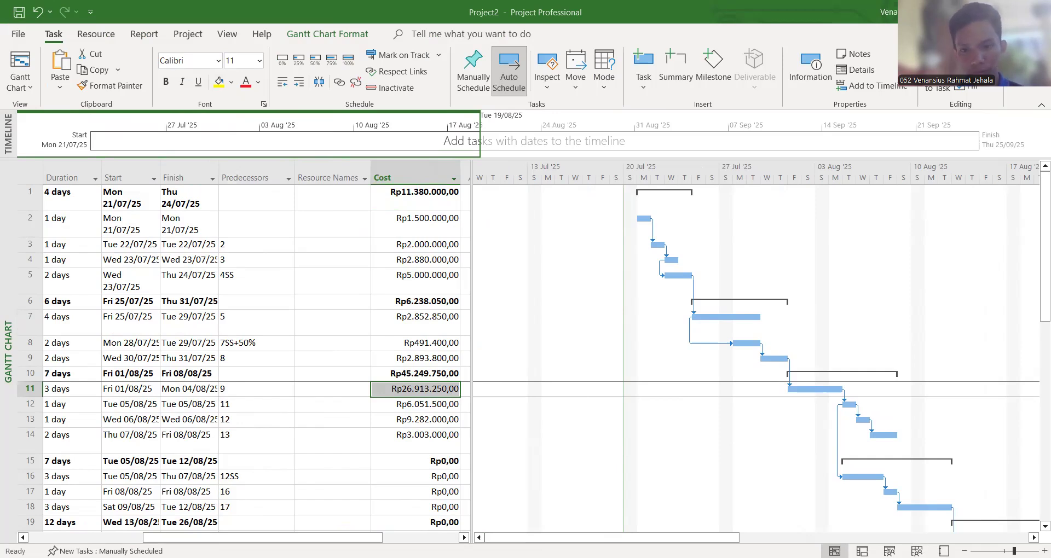
pyautogui.scroll(-1, 447, 438)
pyautogui.click(439, 409)
pyautogui.rightClick(440, 411)
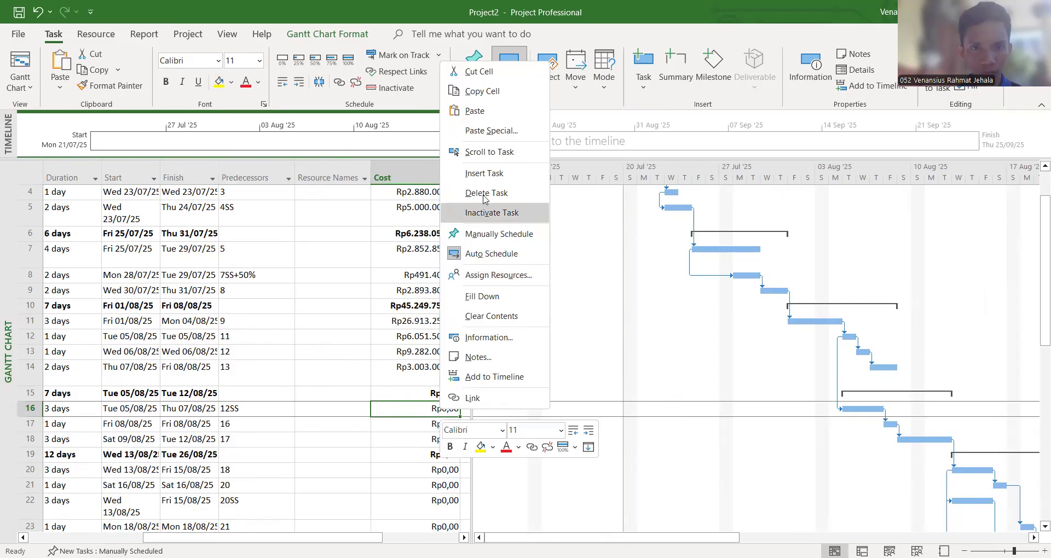
pyautogui.click(492, 132)
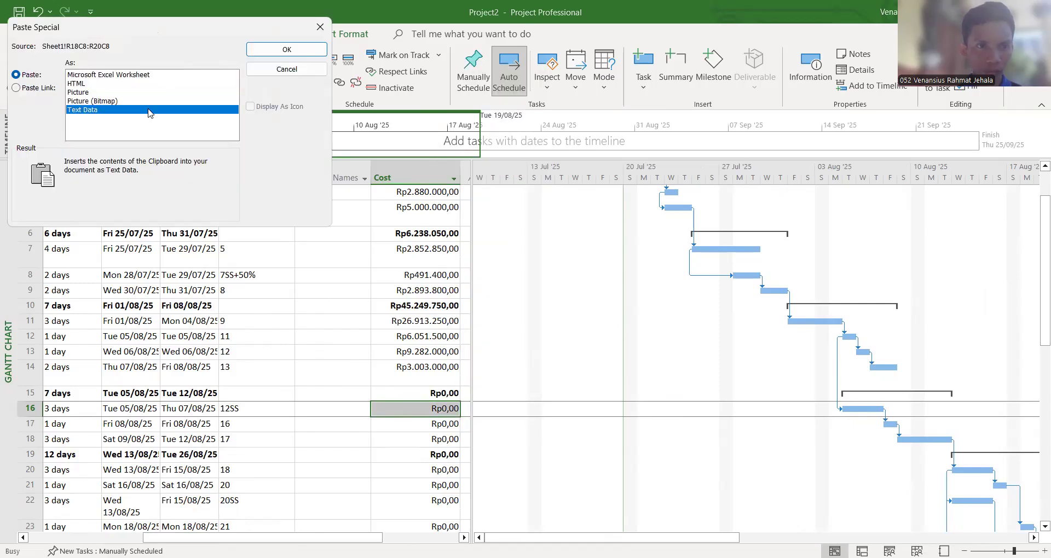
pyautogui.click(286, 49)
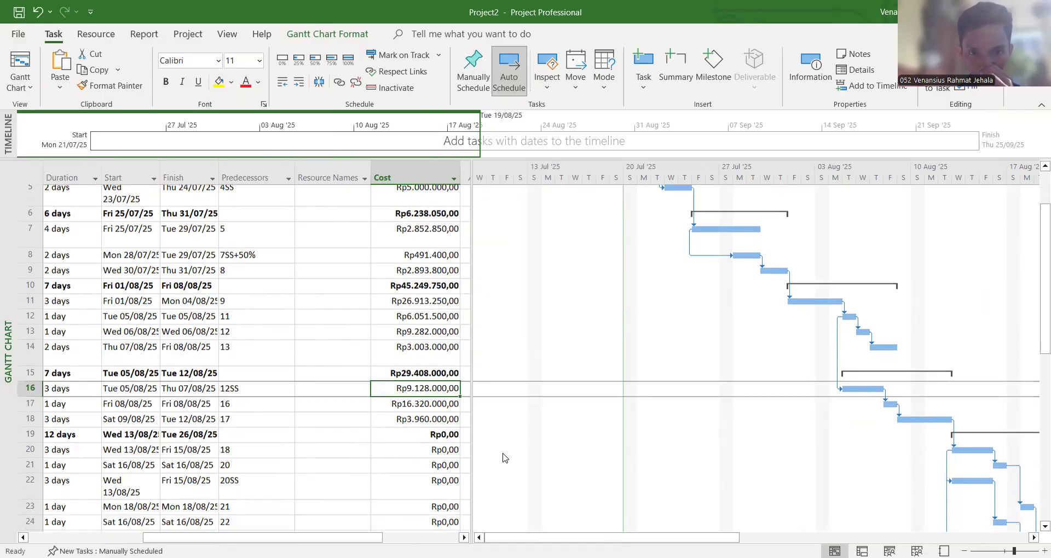
# - Bring the PEKERJAAN LANTAI 2 costs from Excel (Sheet1 R22C8:R36C8) into the Cost column as text data, starting at Pembesian Balok
pyautogui.scroll(-2, 246, 356)
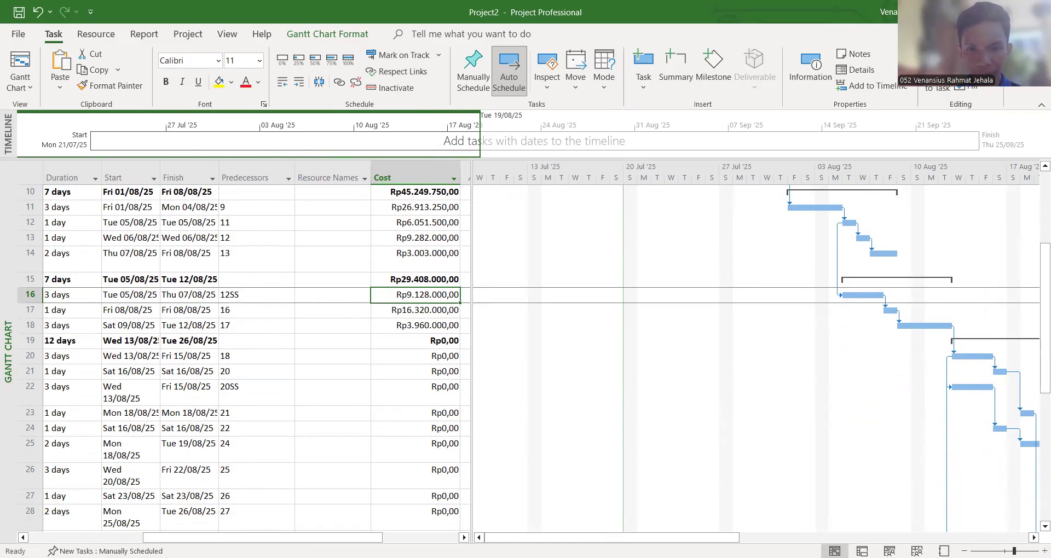
pyautogui.hotkey('alt', 'Tab')
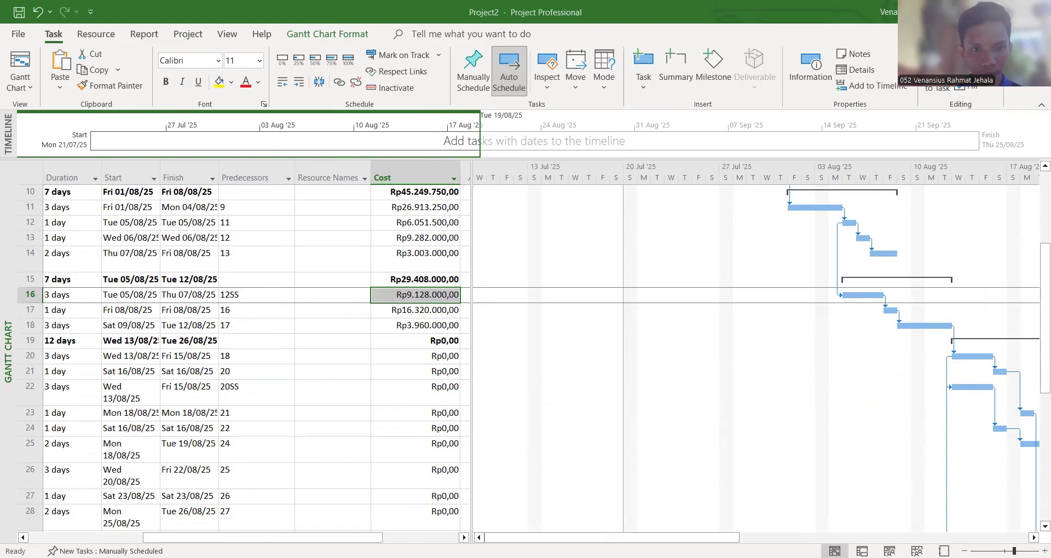
pyautogui.click(443, 357)
pyautogui.rightClick(442, 357)
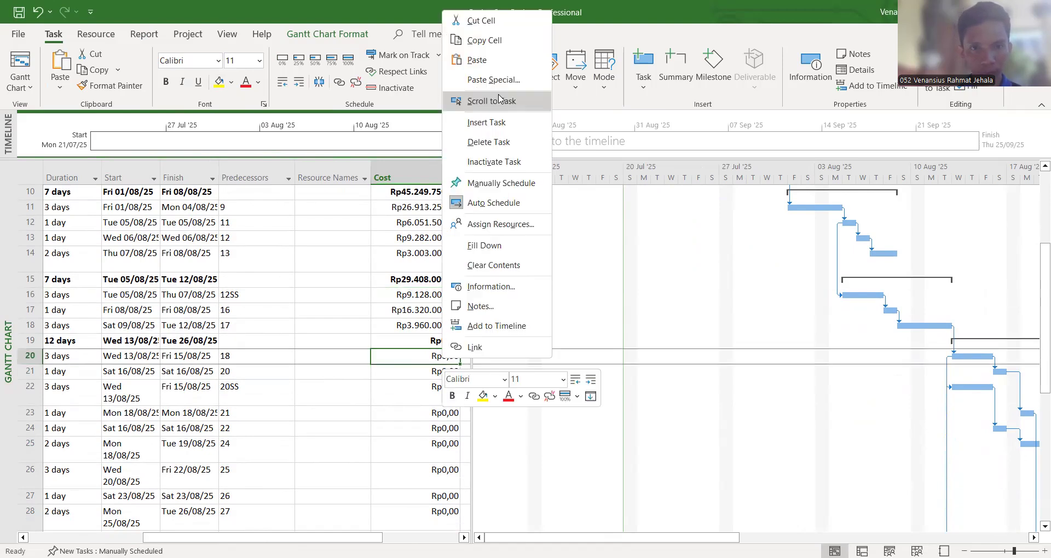
pyautogui.click(493, 79)
pyautogui.click(104, 111)
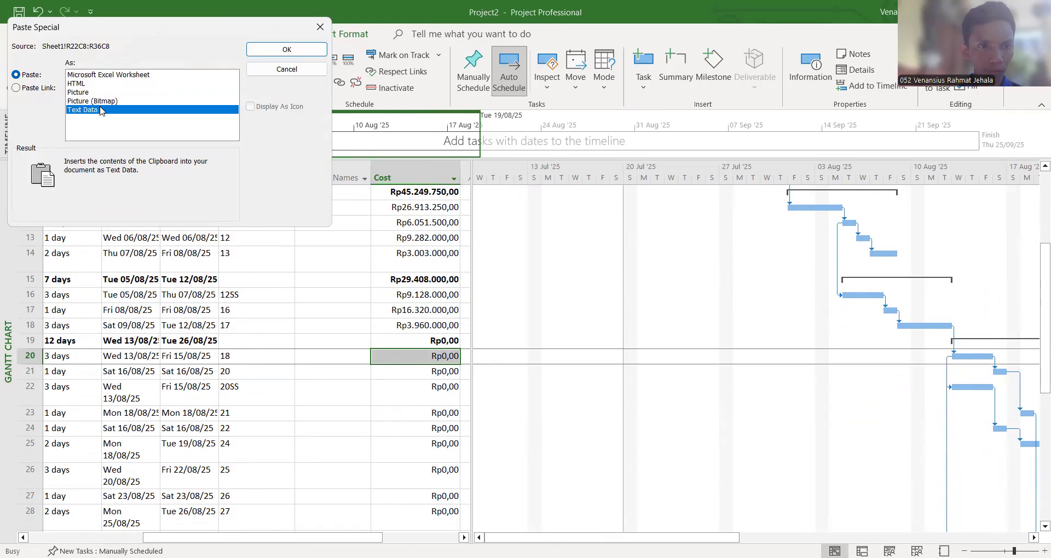
pyautogui.click(284, 49)
# - Paste the copied Excel costs (Sheet1 R38C8:R40C8) into the Cost column as text data, starting at task 36
pyautogui.scroll(-4, 606, 432)
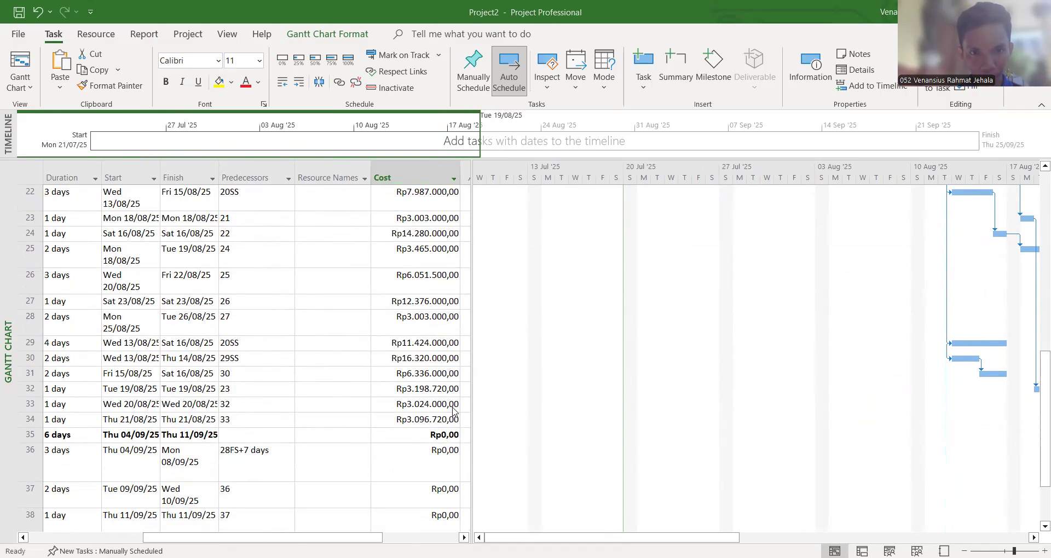
pyautogui.scroll(-2, 455, 413)
pyautogui.click(432, 336)
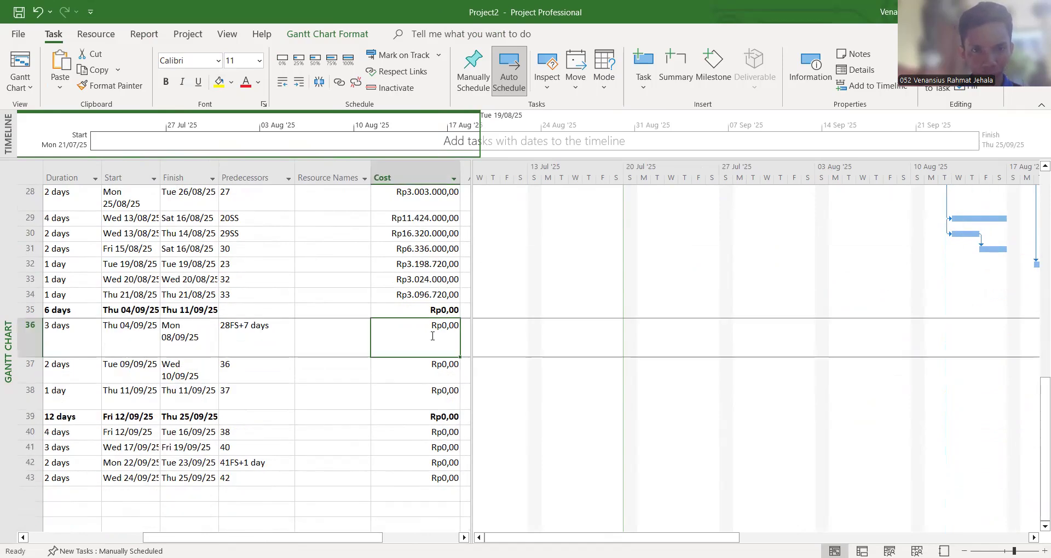
pyautogui.rightClick(432, 336)
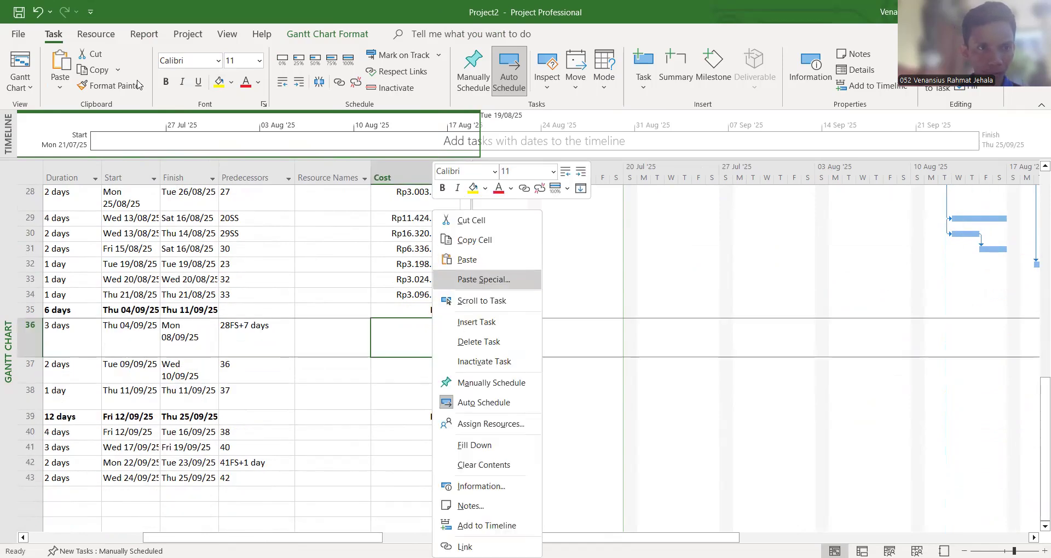
pyautogui.press('Return')
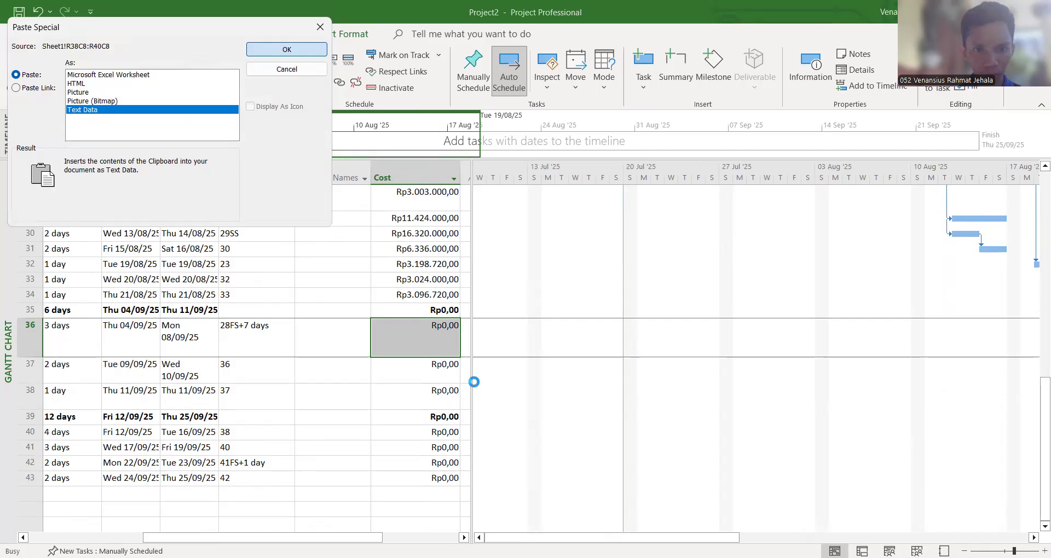
pyautogui.press('Return')
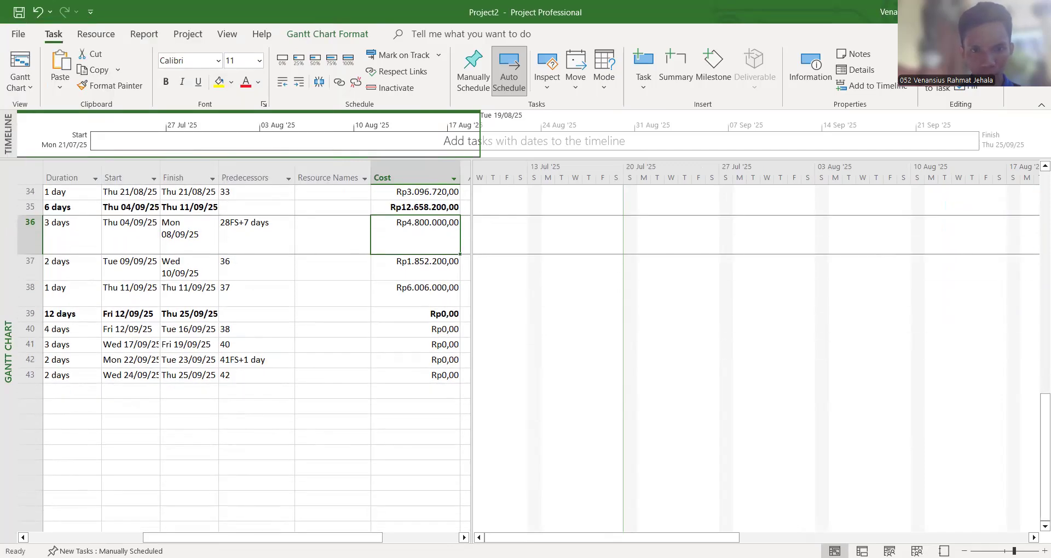
# - Bring the last group's costs from Excel (Sheet1 R42C8:R45C8) into the Cost column as text data, starting at task 40
pyautogui.hotkey('alt', 'Tab')
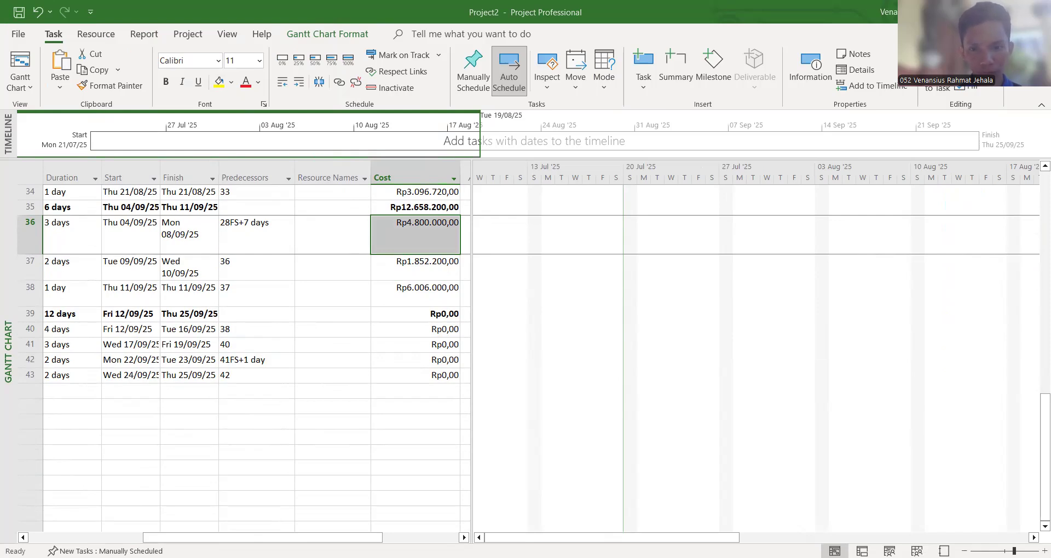
pyautogui.click(440, 328)
pyautogui.rightClick(428, 329)
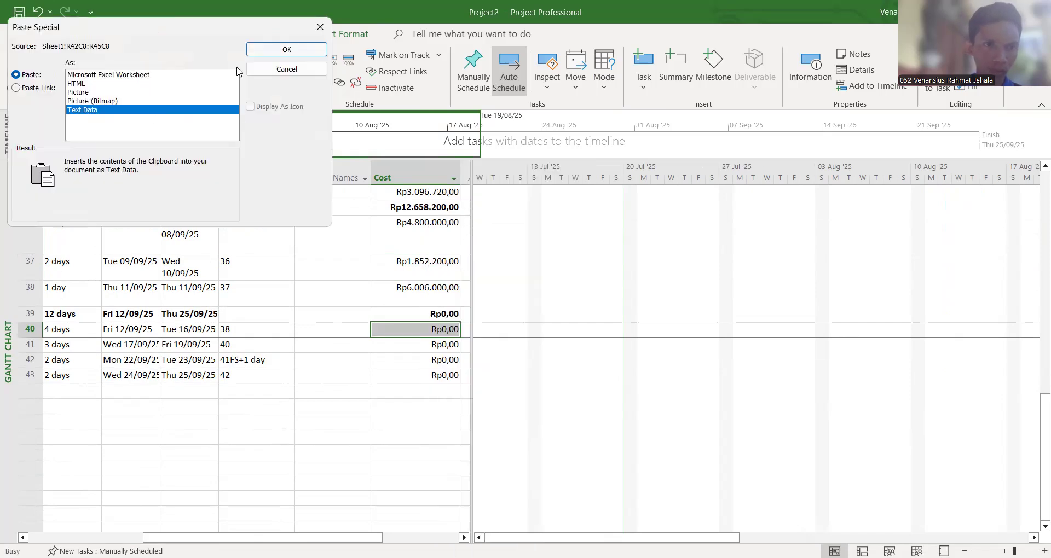
pyautogui.press('Return')
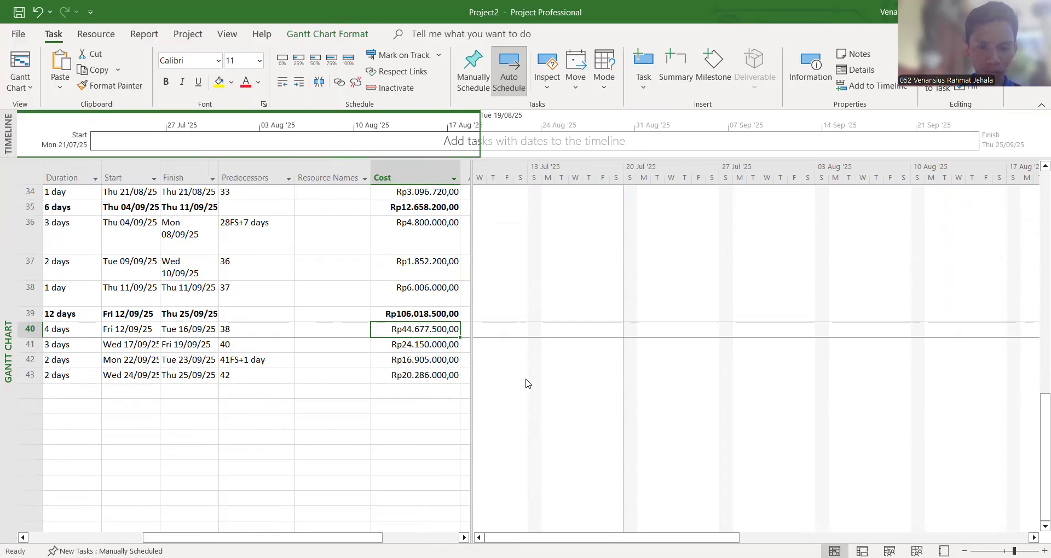
# - Return to the task names in the table and generate the Cash Flow cost report
pyautogui.click(363, 412)
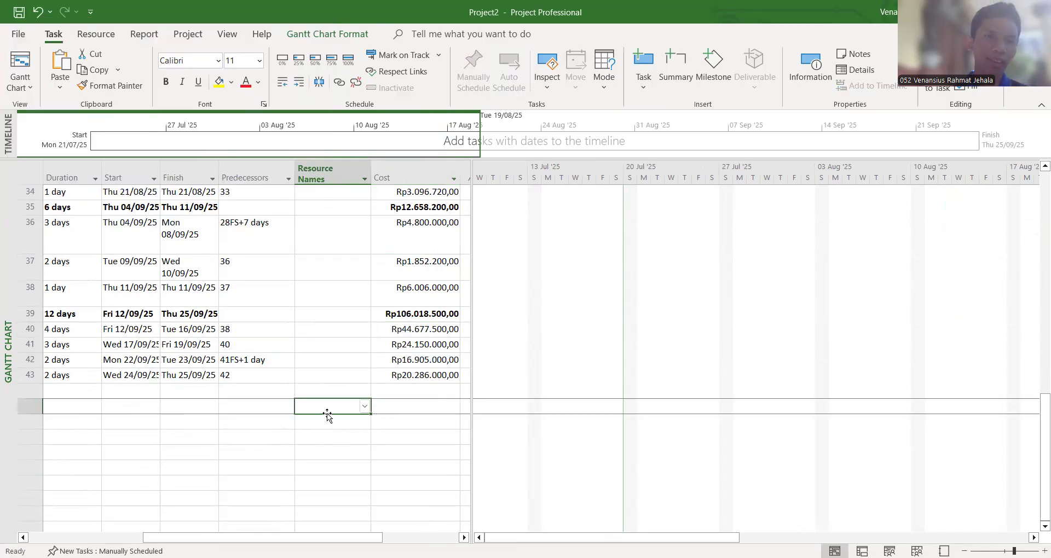
pyautogui.moveTo(315, 537); pyautogui.dragTo(239, 537)
pyautogui.scroll(8, 208, 367)
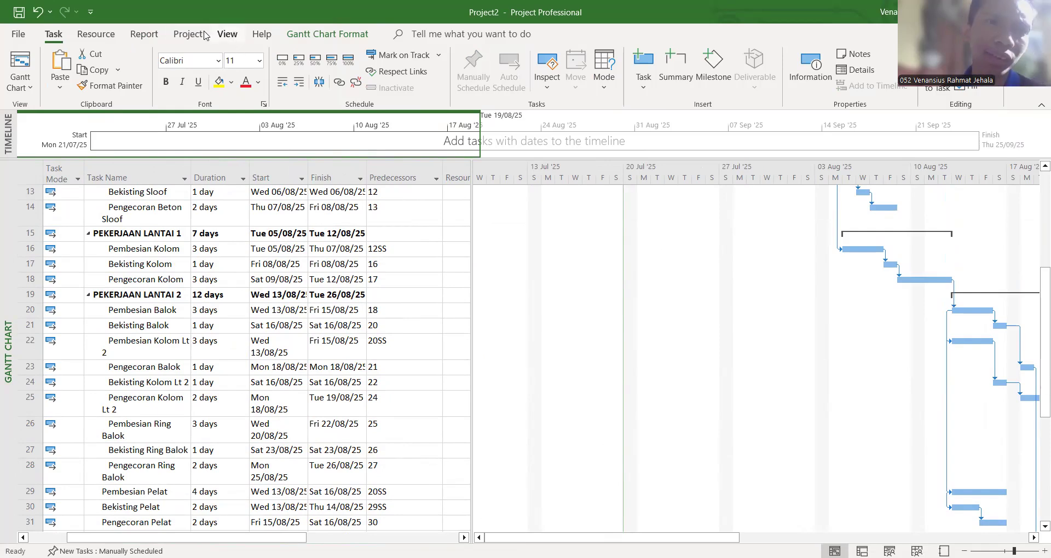
pyautogui.click(154, 37)
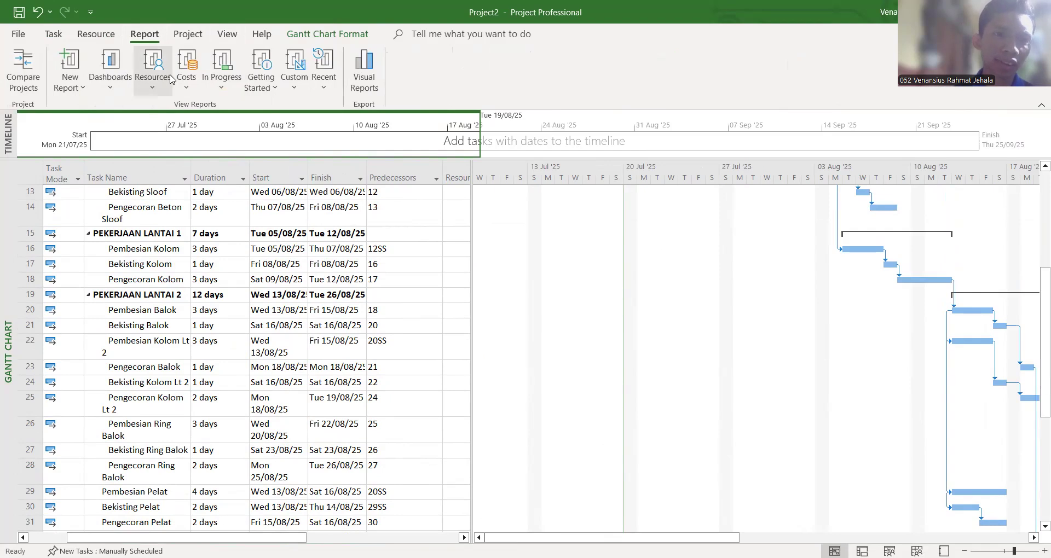
pyautogui.click(186, 81)
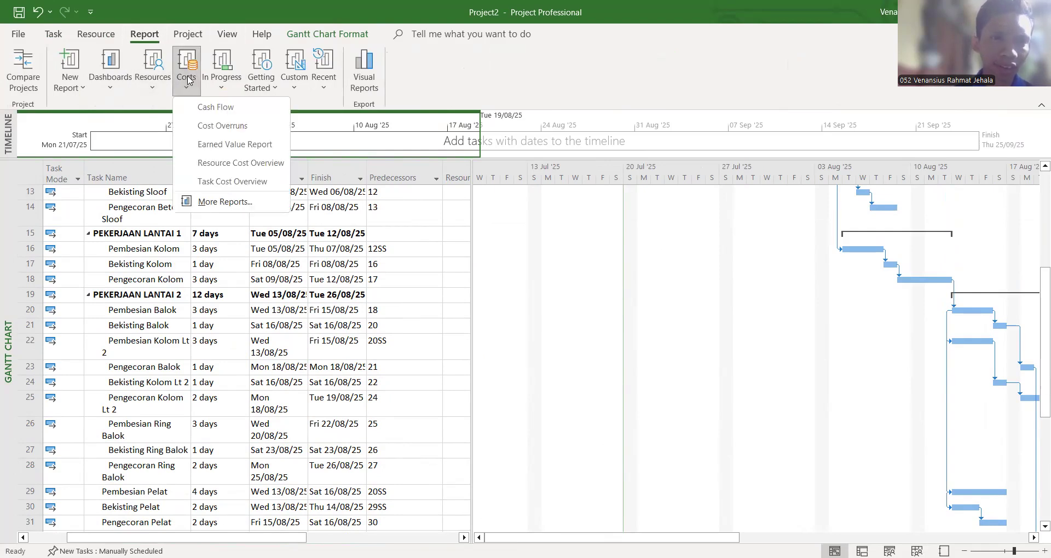
pyautogui.click(225, 107)
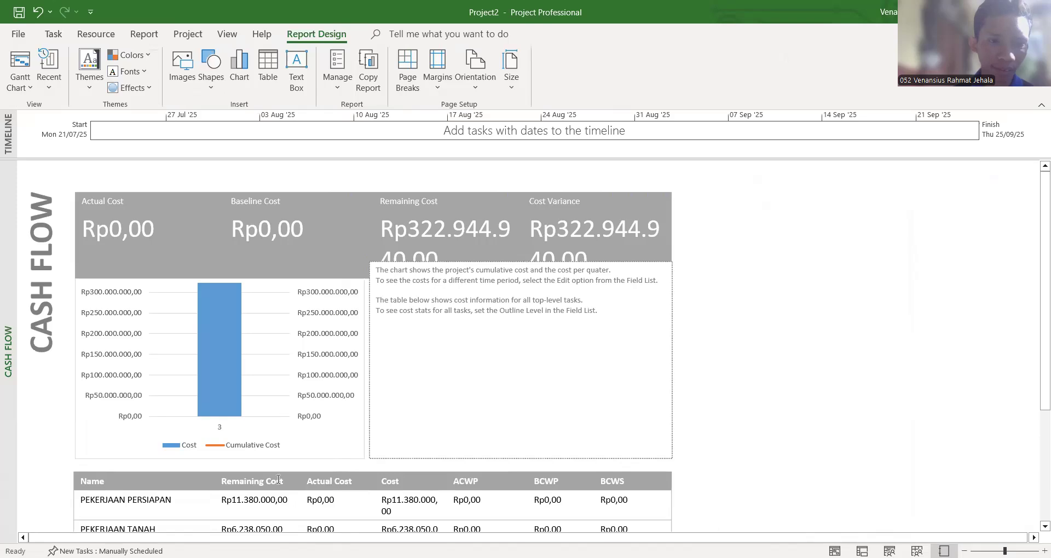
# - Set the Cash Flow chart's timescale units to Days, with a count of 1, from 20/07/25 to 25/09/25
pyautogui.click(266, 340)
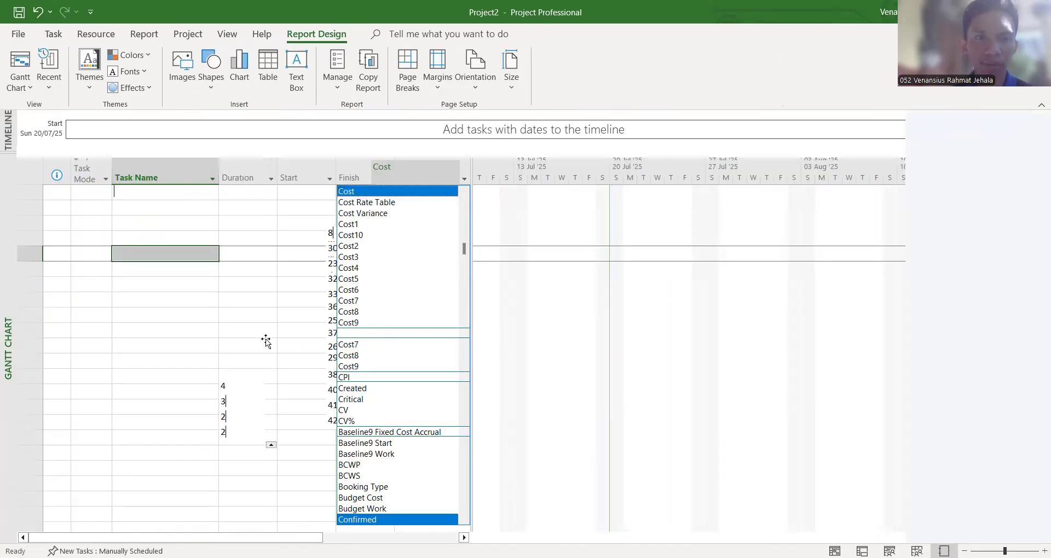
pyautogui.rightClick(265, 340)
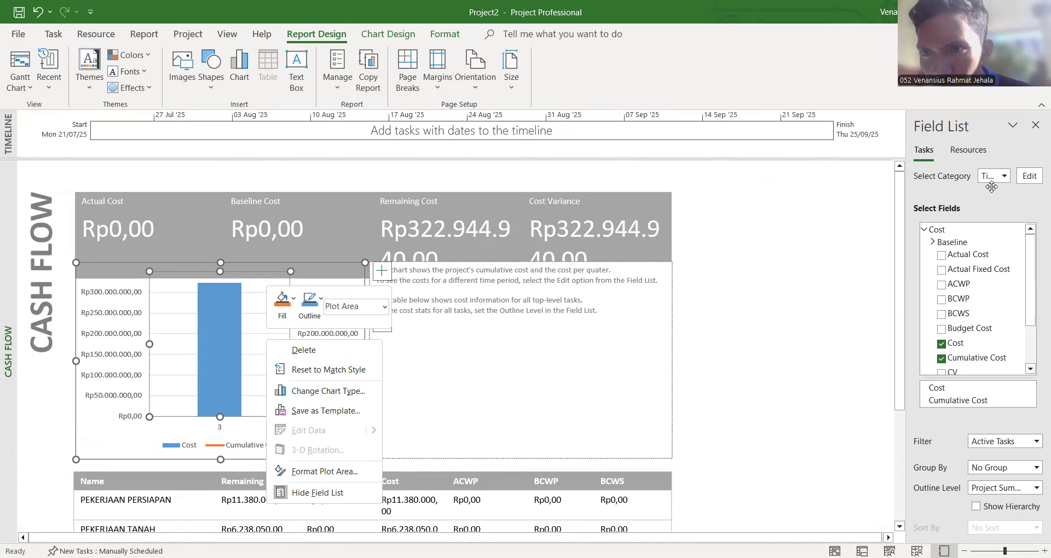
pyautogui.click(1028, 176)
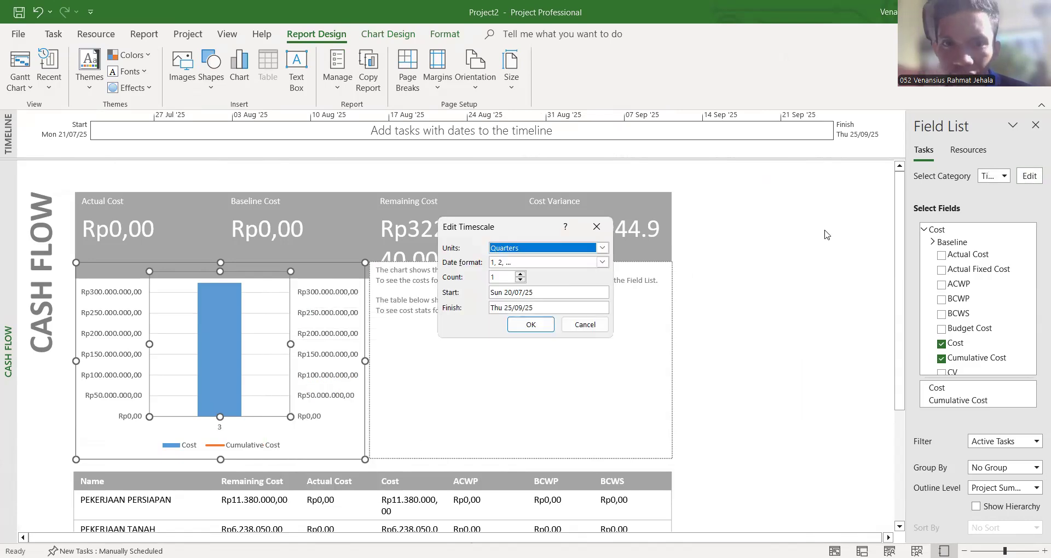
pyautogui.click(521, 249)
pyautogui.click(509, 293)
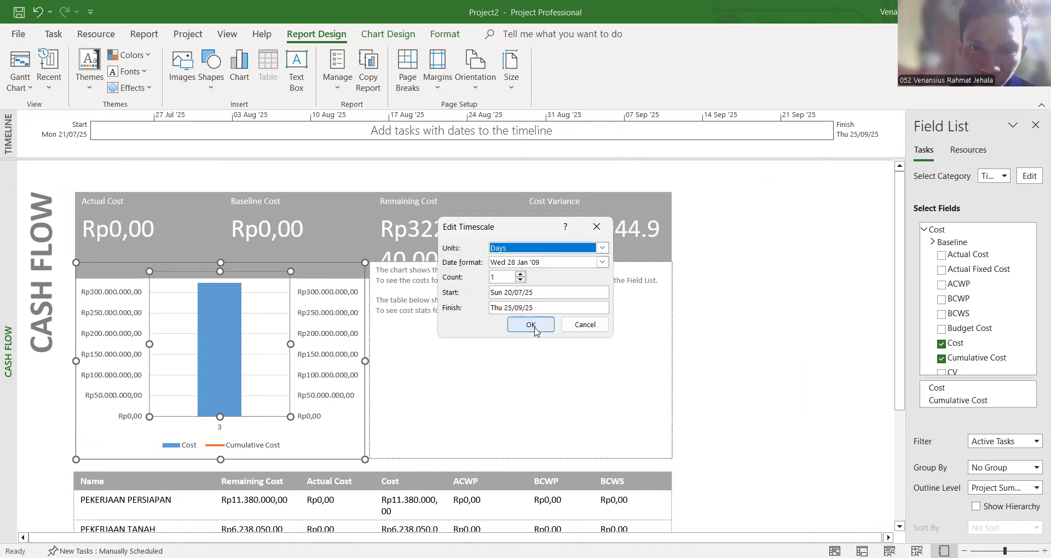
pyautogui.press('Return')
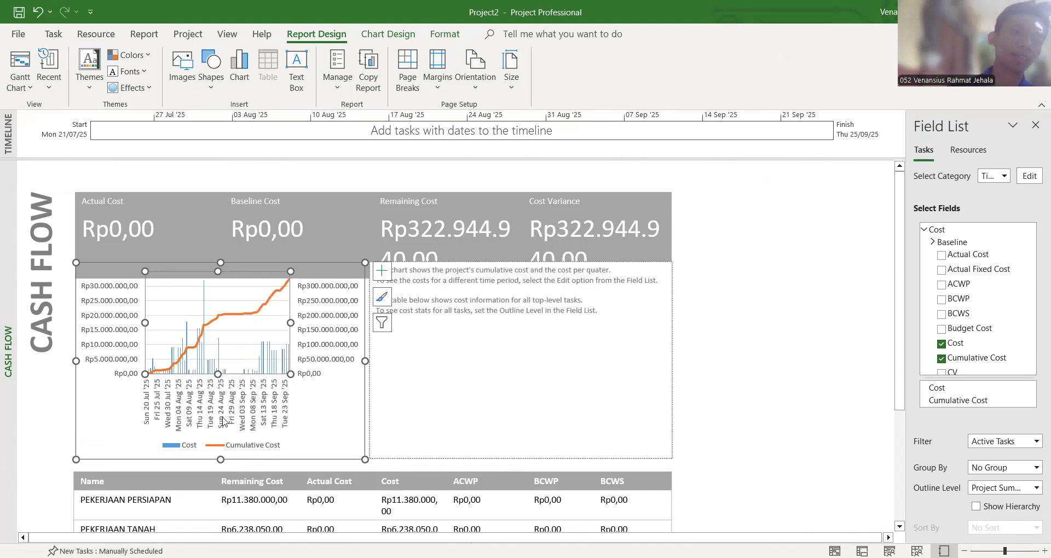